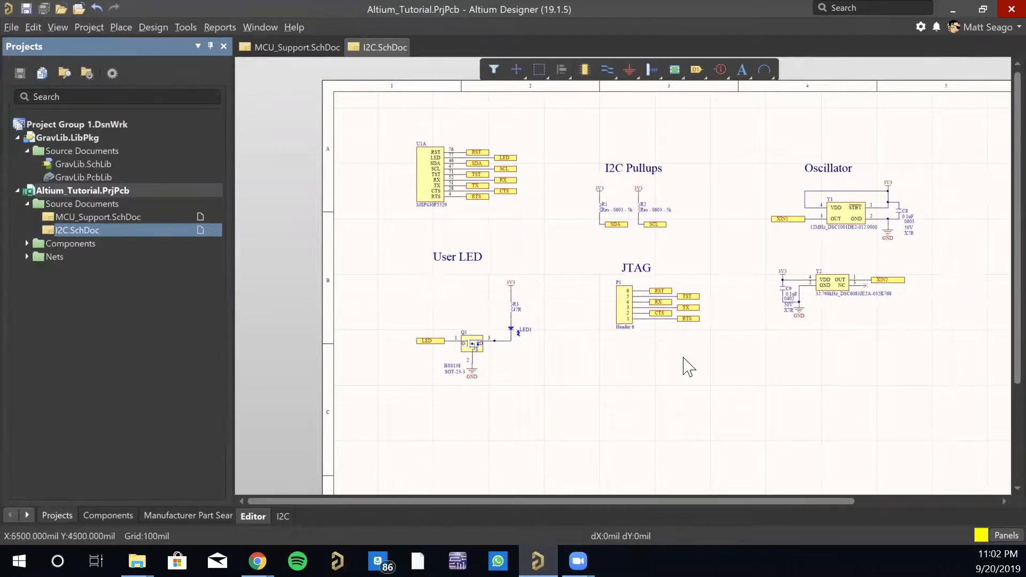
# - Compile the PCB project Altium_Tutorial.PrjPcb
pyautogui.moveTo(667, 379); pyautogui.dragTo(606, 397, button='right')
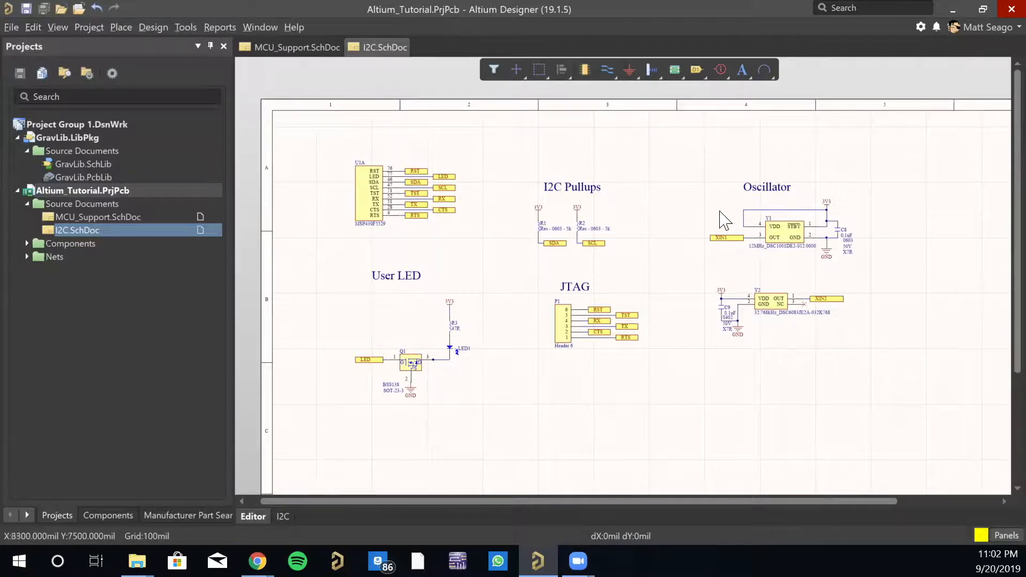
pyautogui.rightClick(99, 189)
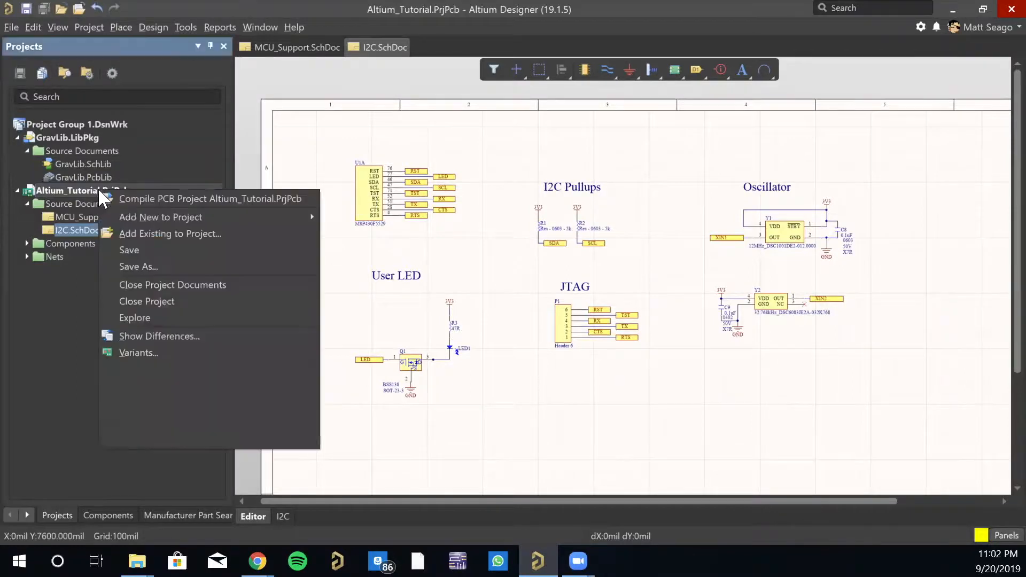
pyautogui.click(149, 198)
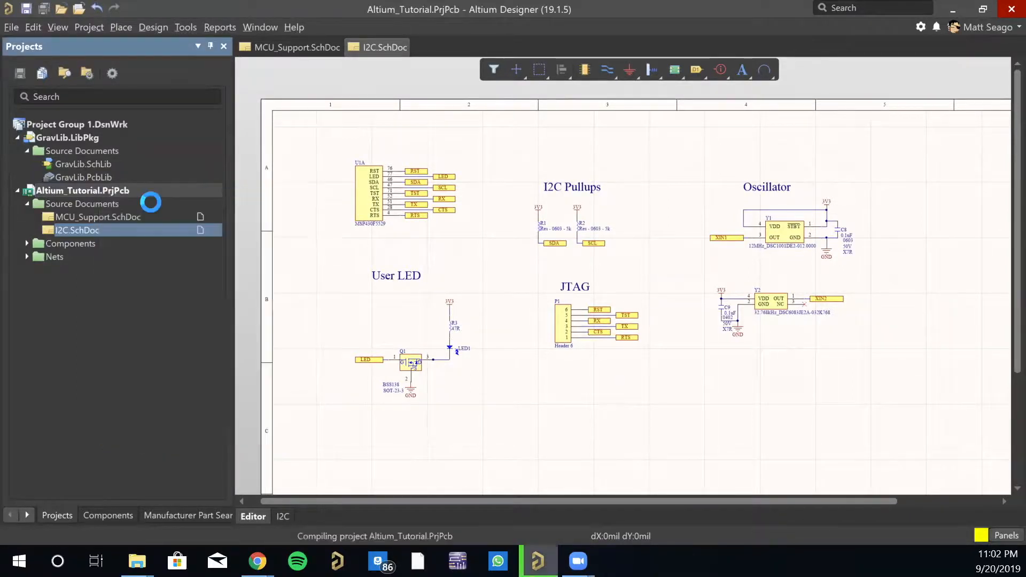
# - Add a new PCB document to the Altium_Tutorial.PrjPcb project
pyautogui.rightClick(110, 190)
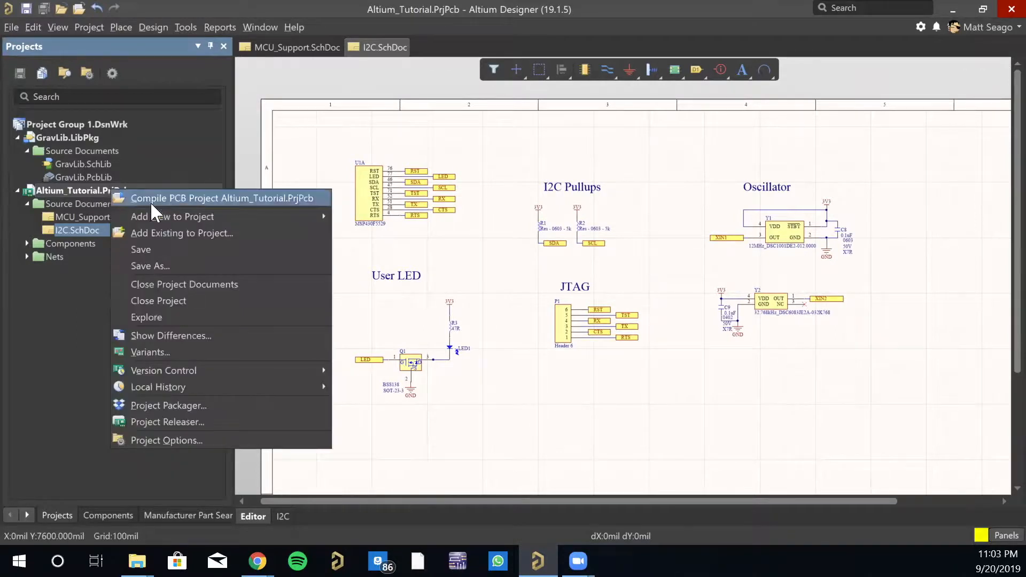
pyautogui.moveTo(181, 215)
pyautogui.click(377, 229)
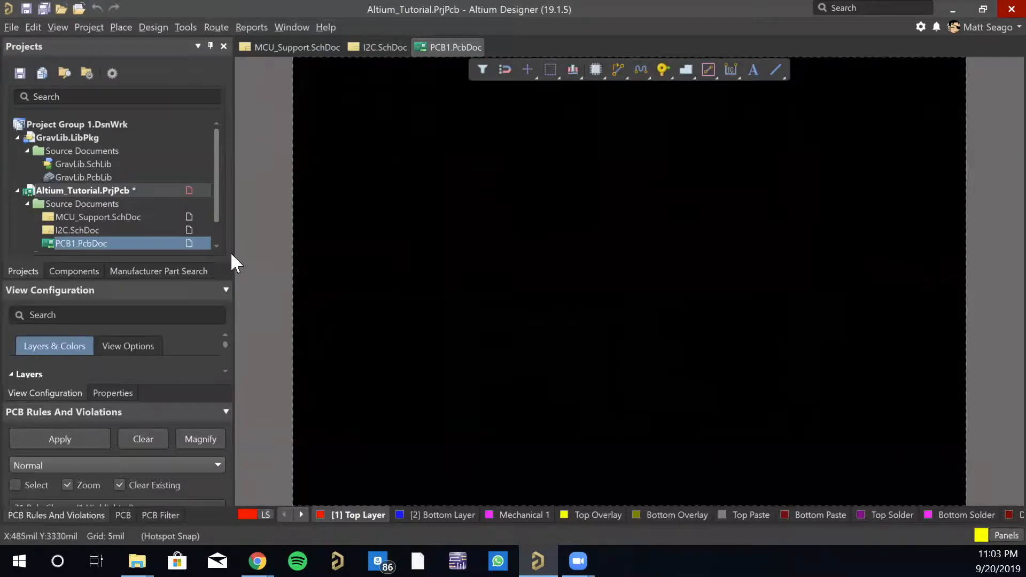
# - Try to import the changes from Altium_Tutorial.PrjPcb into the unsaved PCB1 document
pyautogui.click(179, 24)
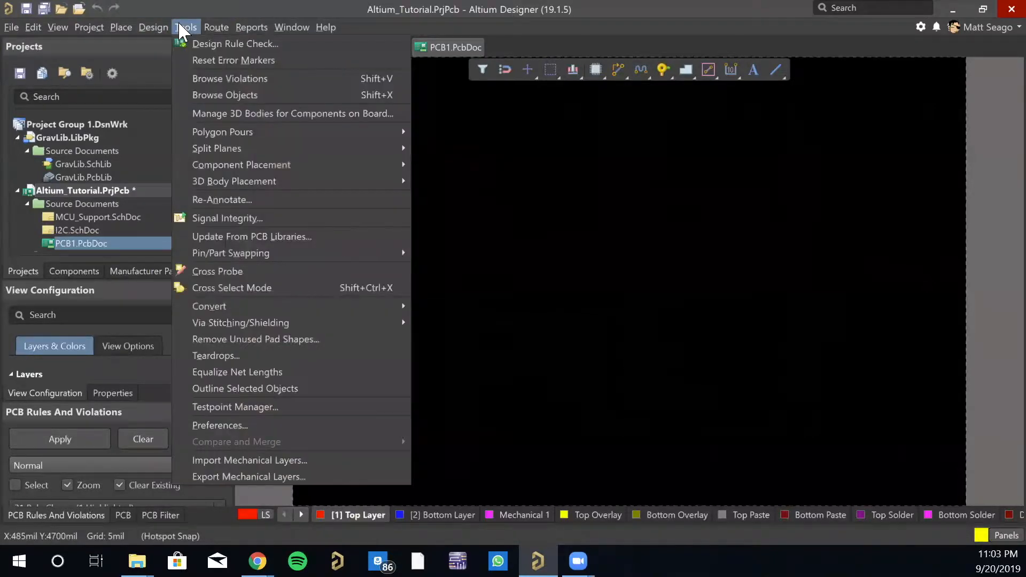
pyautogui.moveTo(152, 21)
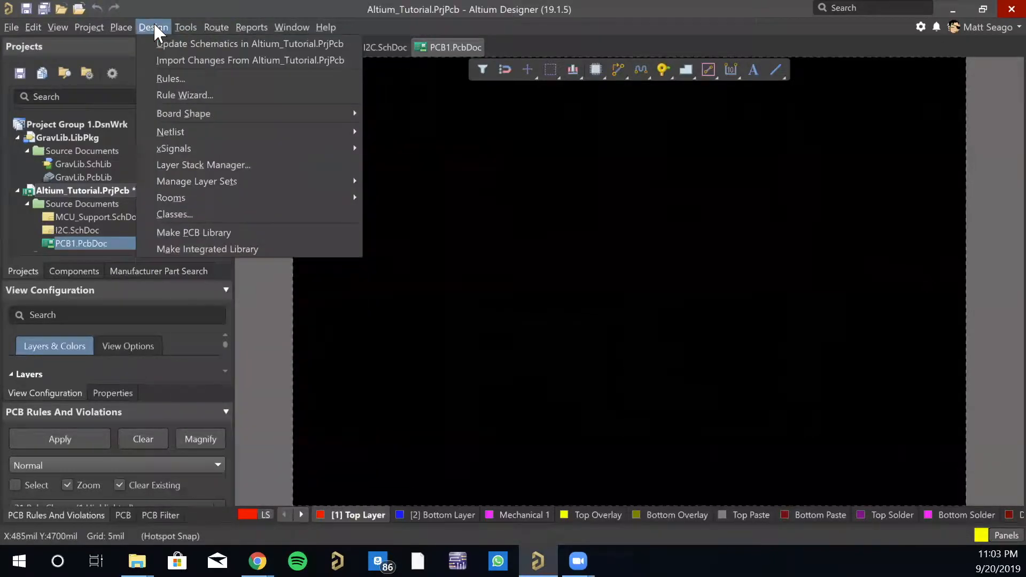
pyautogui.click(184, 61)
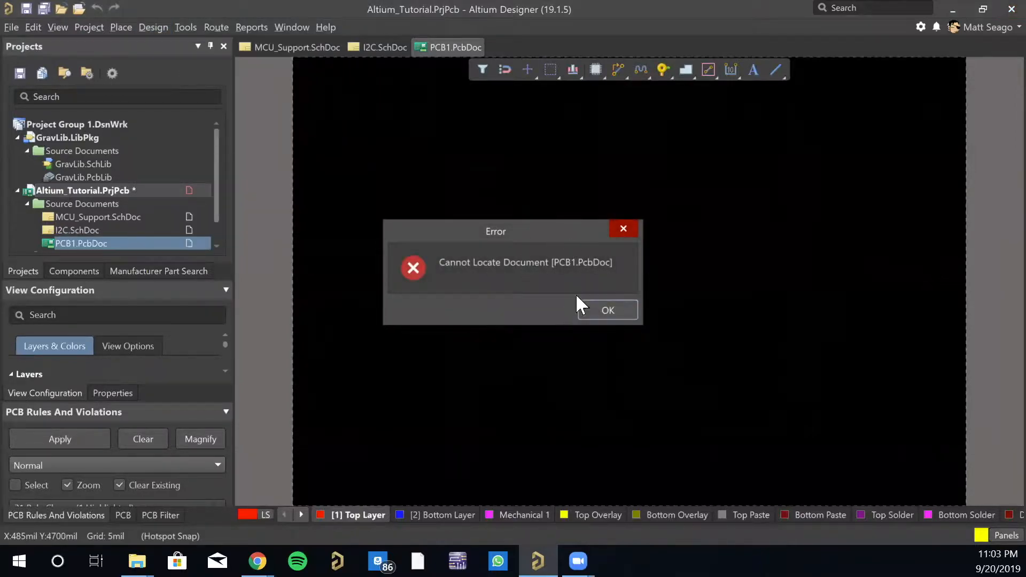
pyautogui.click(608, 310)
# - Save the PCB1 document under the file name Altium_Tutorial in the project folder, and save all open documents
pyautogui.rightClick(84, 242)
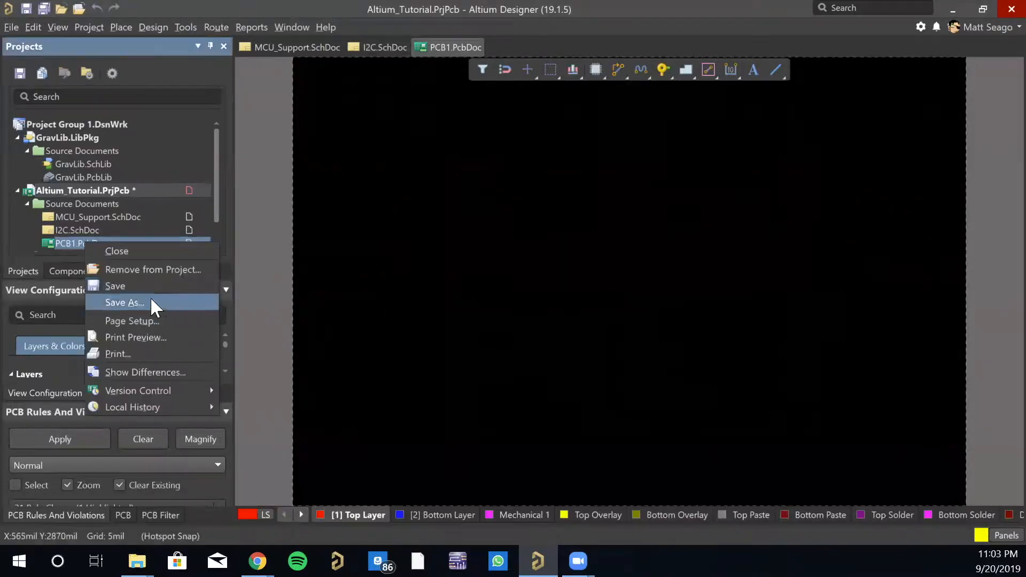
pyautogui.click(151, 302)
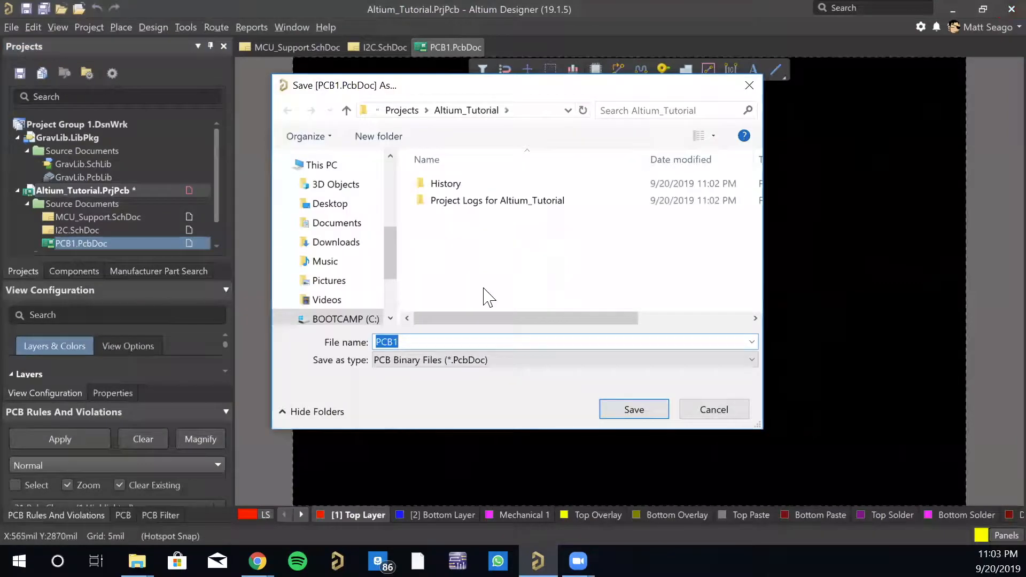
pyautogui.write('Altiu')
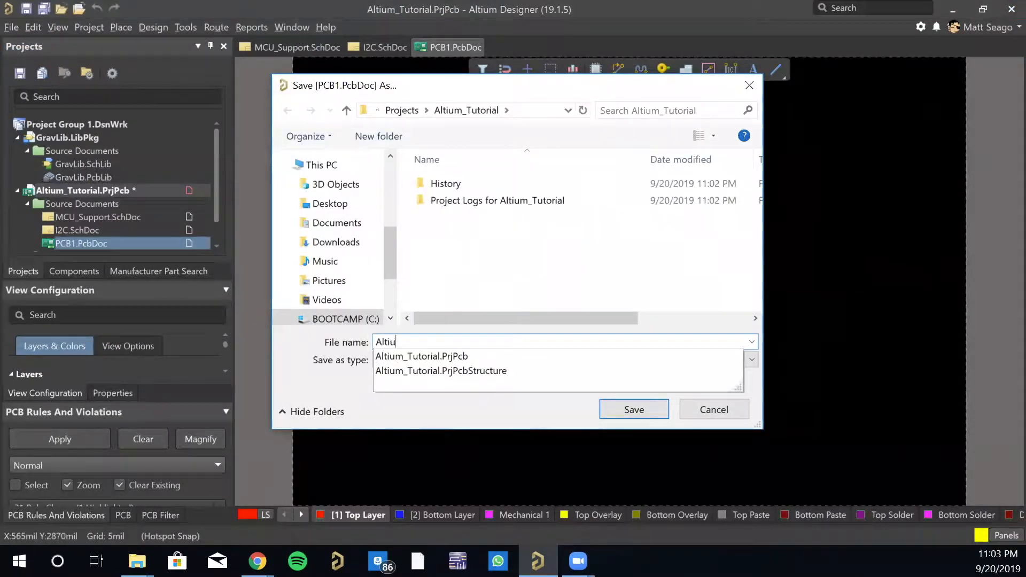
pyautogui.write('m Tutorial')
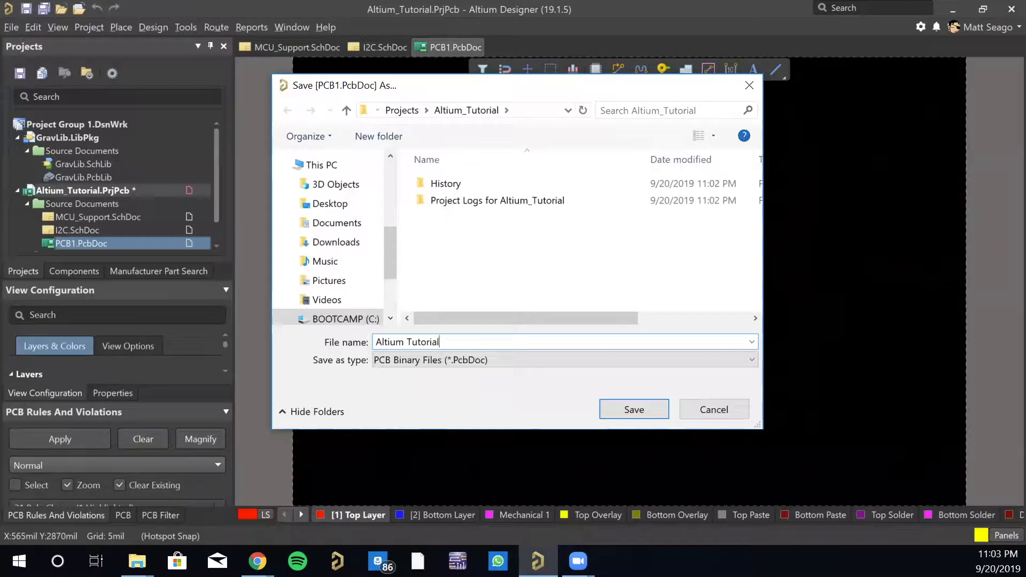
pyautogui.press('Left')
pyautogui.press('Left')
pyautogui.press('Left')
pyautogui.press('Left')
pyautogui.press('Left')
pyautogui.press('Left')
pyautogui.press('Left')
pyautogui.press('Left')
pyautogui.press('BackSpace')
pyautogui.write('_')
pyautogui.press('Return')
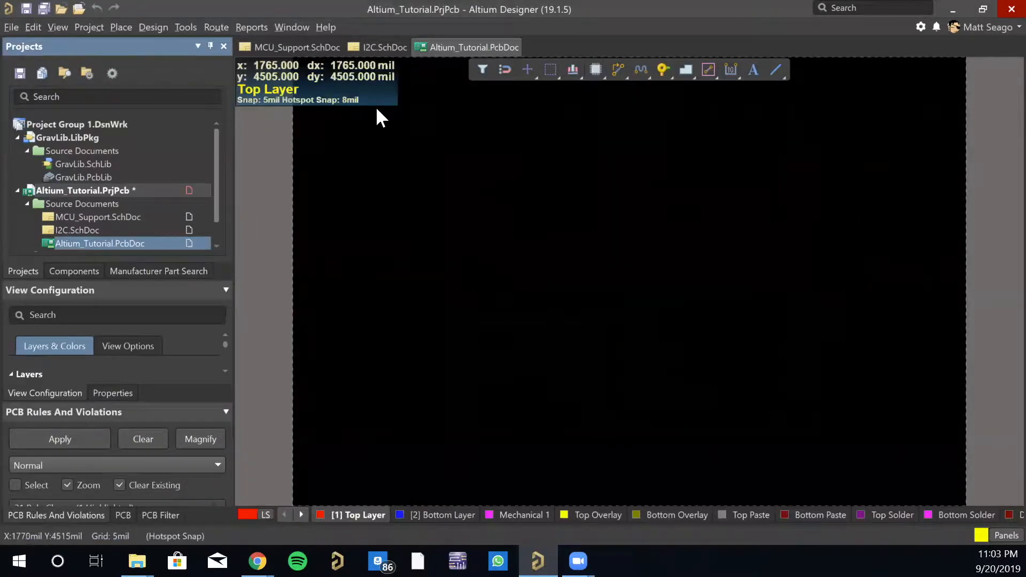
pyautogui.click(43, 7)
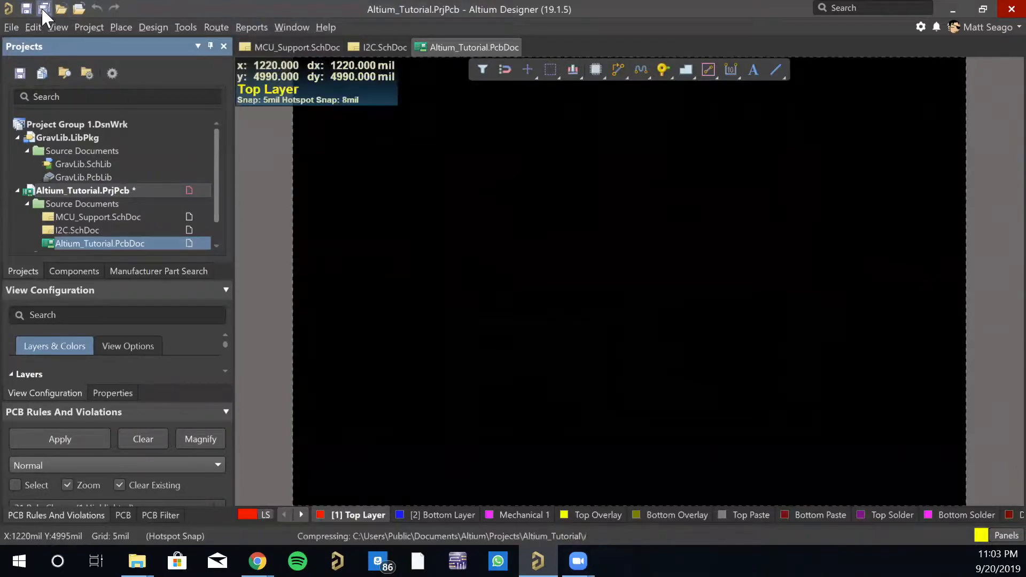
# - Import the changes from Altium_Tutorial.PrjPcb into the PCB, validating and executing the whole engineering change order
pyautogui.click(156, 27)
pyautogui.click(179, 57)
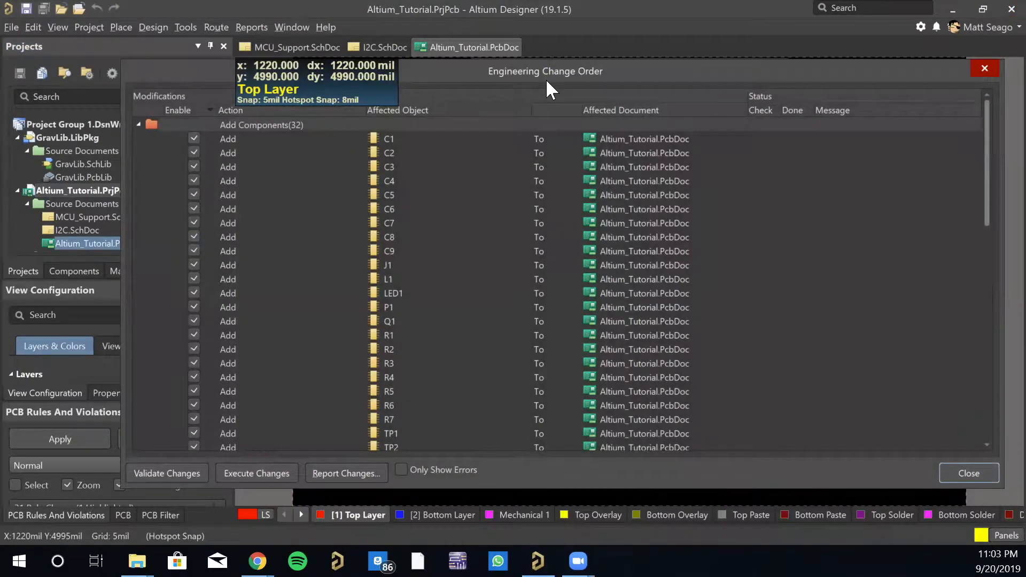
pyautogui.moveTo(546, 78); pyautogui.dragTo(533, 98)
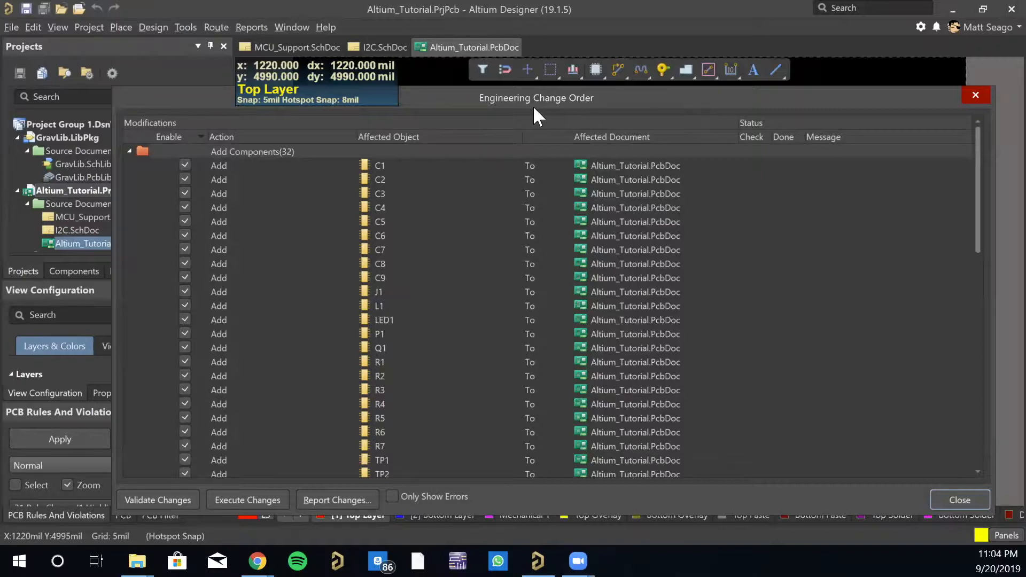
pyautogui.doubleClick(501, 95)
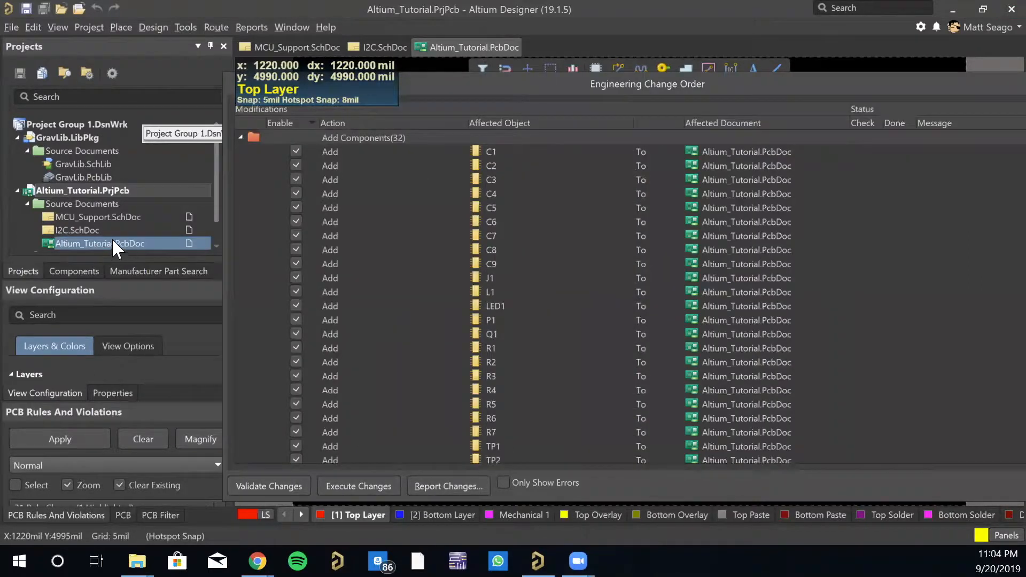
pyautogui.click(280, 486)
pyautogui.click(348, 484)
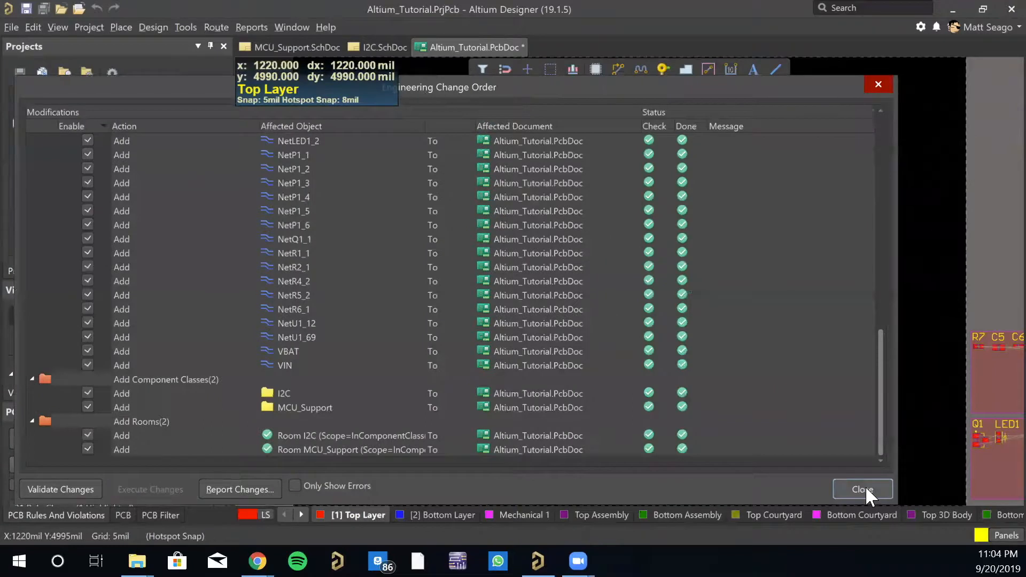
pyautogui.click(863, 488)
# - Examine the imported components beside the board, and compare them with the circuits on the MCU_Support and I2C schematics
pyautogui.moveTo(907, 408); pyautogui.dragTo(442, 347, button='right')
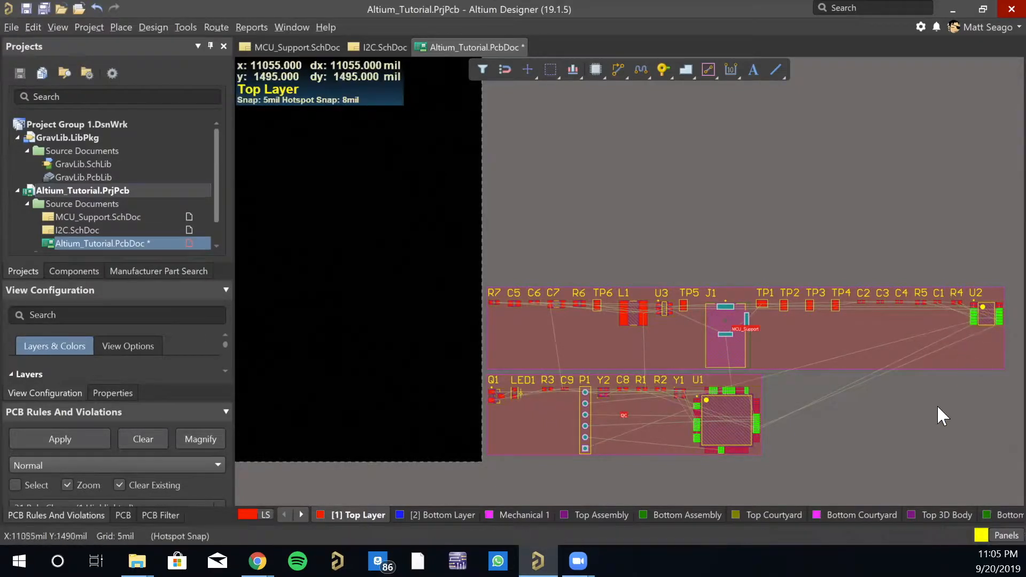
pyautogui.moveTo(937, 406); pyautogui.dragTo(916, 407, button='right')
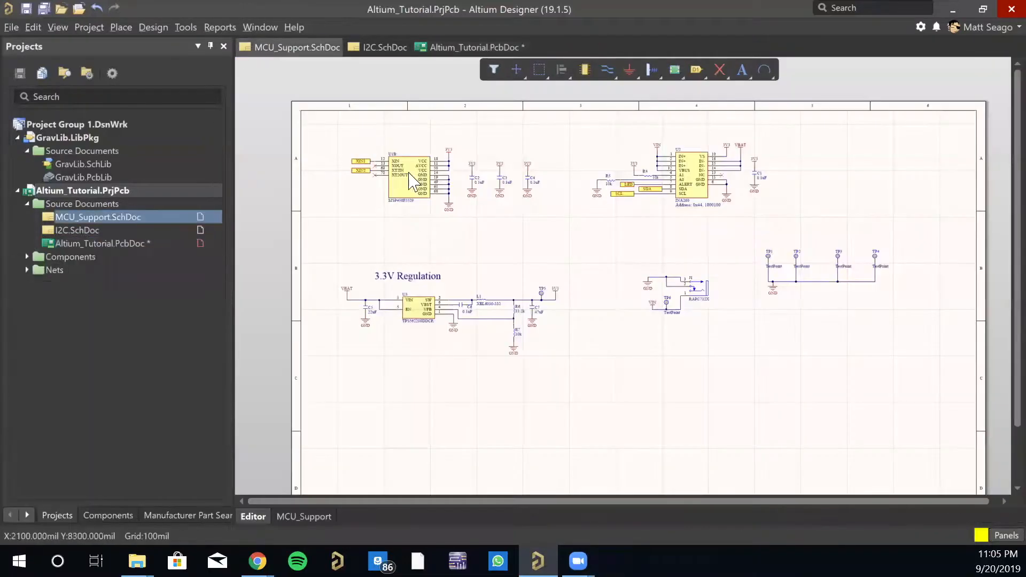
pyautogui.moveTo(493, 234); pyautogui.dragTo(560, 273, button='right')
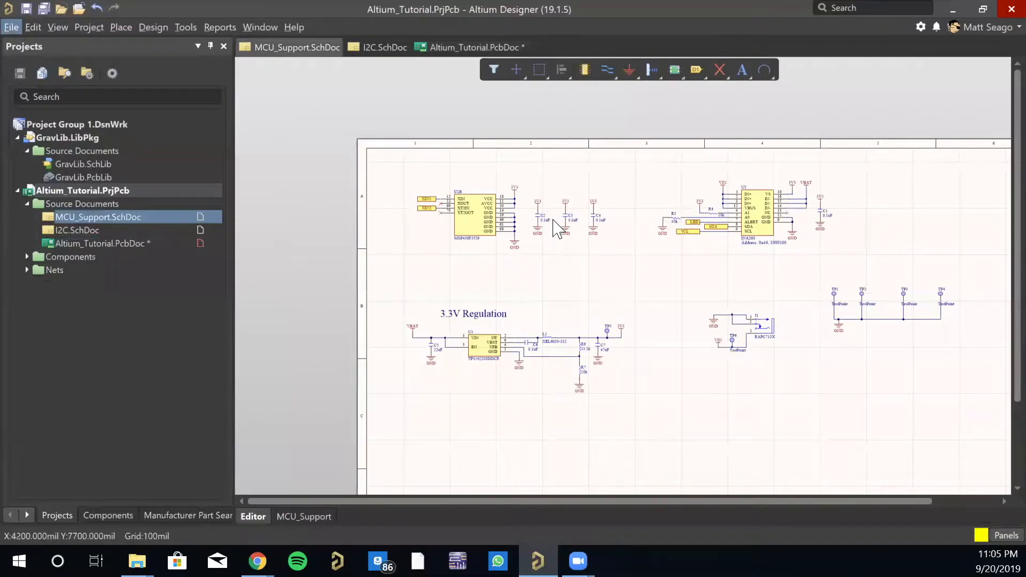
pyautogui.keyDown('ctrl'); pyautogui.scroll(4, 540, 230); pyautogui.keyUp('ctrl')
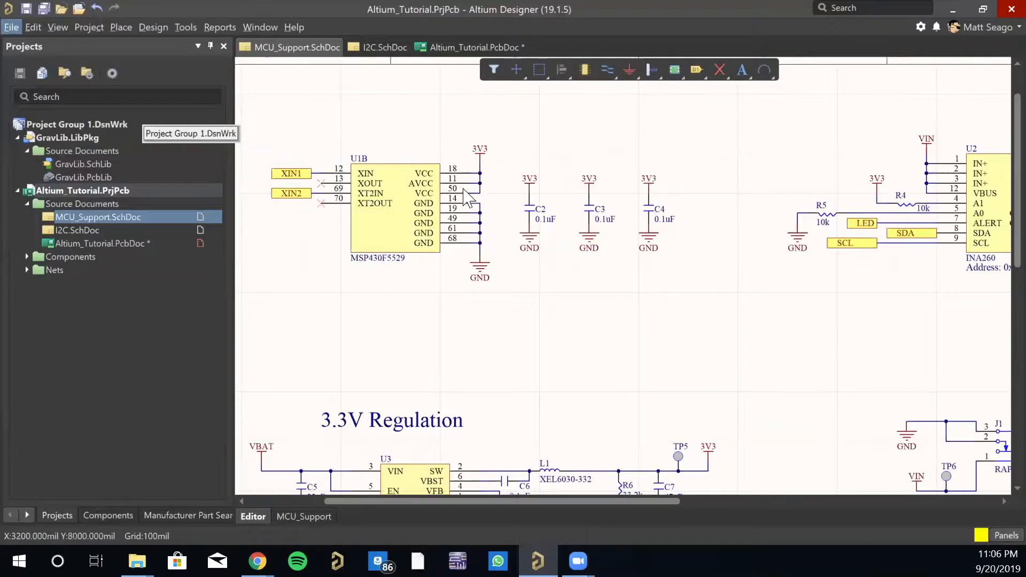
pyautogui.moveTo(772, 269); pyautogui.dragTo(516, 281, button='right')
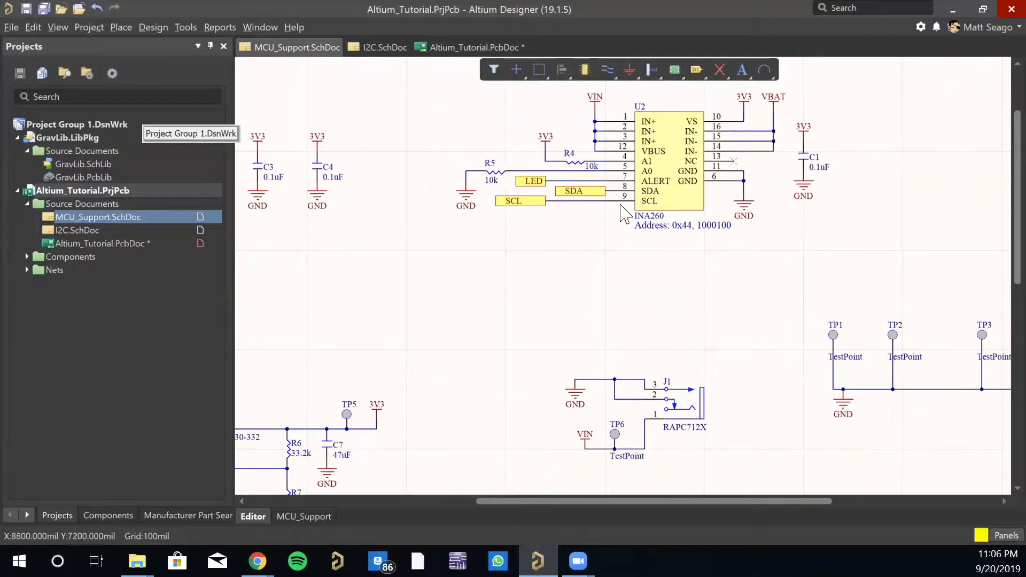
pyautogui.moveTo(553, 302); pyautogui.dragTo(916, 228, button='right')
pyautogui.moveTo(713, 411); pyautogui.dragTo(779, 416, button='right')
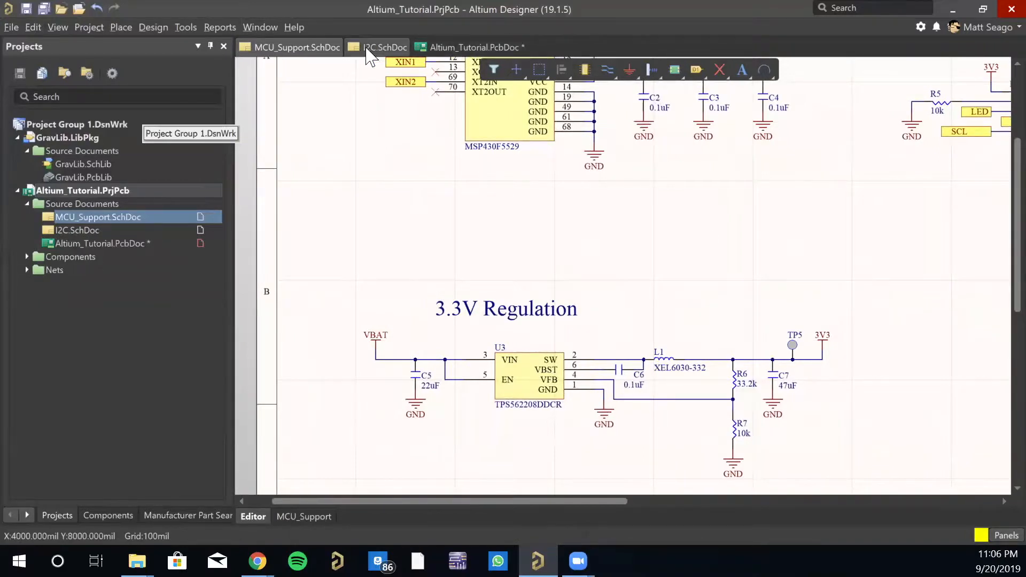
pyautogui.click(382, 47)
pyautogui.click(452, 48)
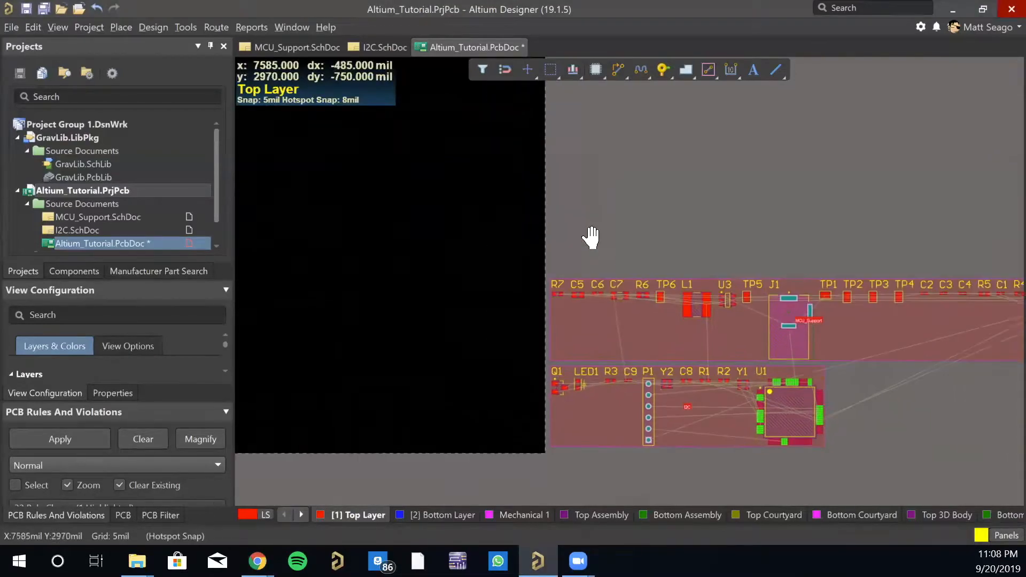
# - In the Clearance design rule, set the Track clearances to Track, SMD Pad, TH Pad, Via, Copper and Text to 6 mil
pyautogui.moveTo(591, 237); pyautogui.dragTo(549, 242, button='right')
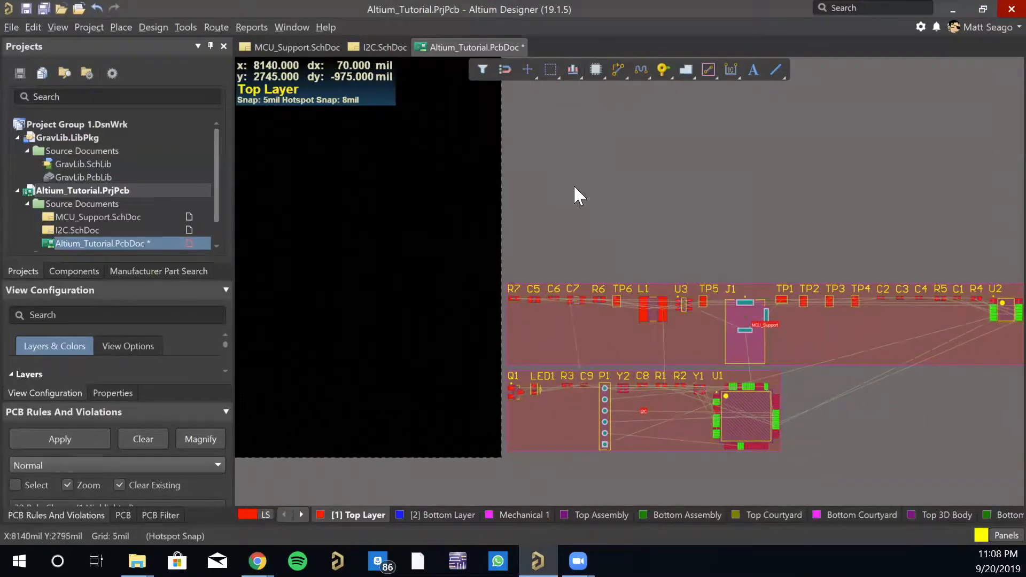
pyautogui.click(148, 26)
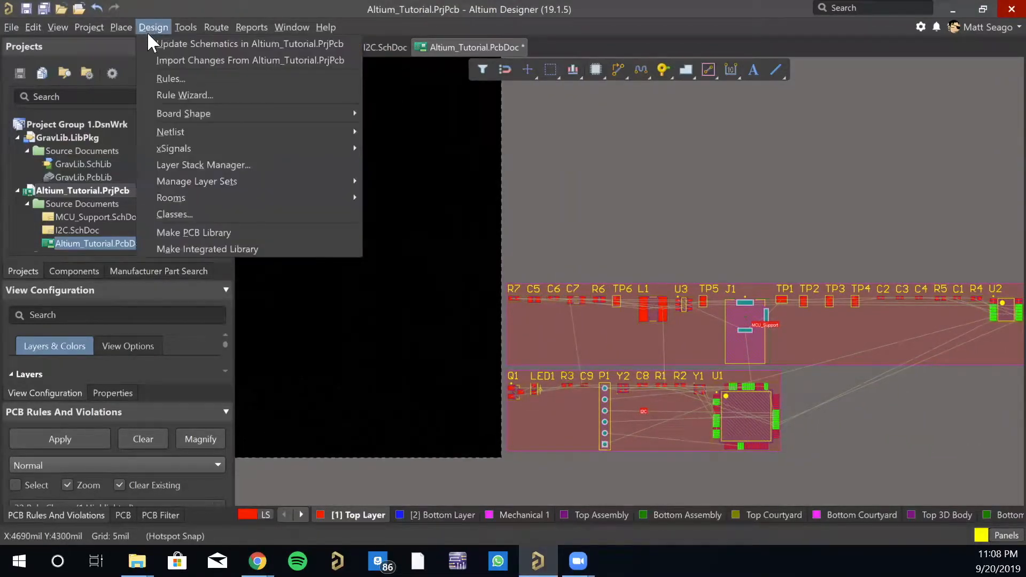
pyautogui.click(175, 78)
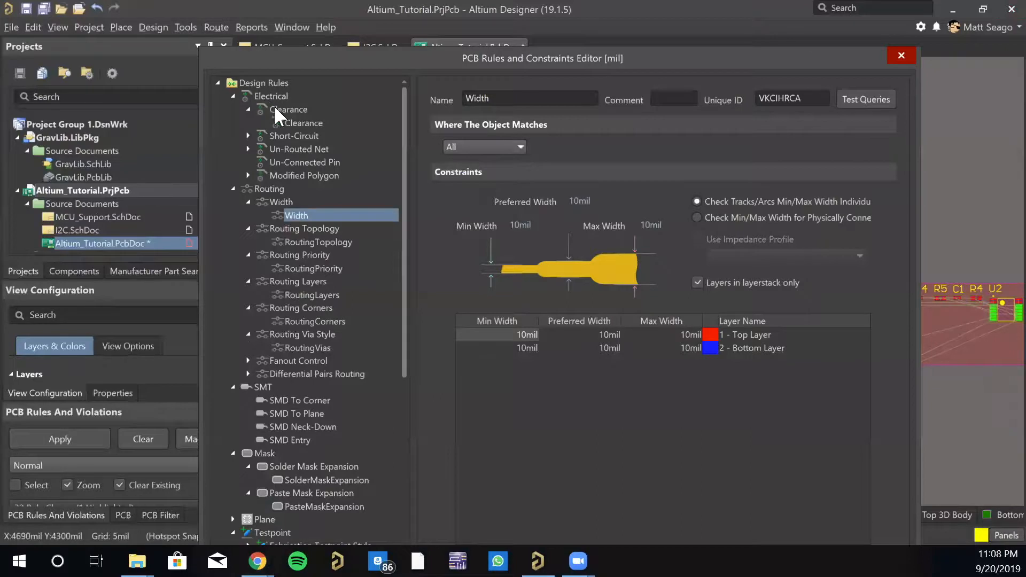
pyautogui.click(301, 120)
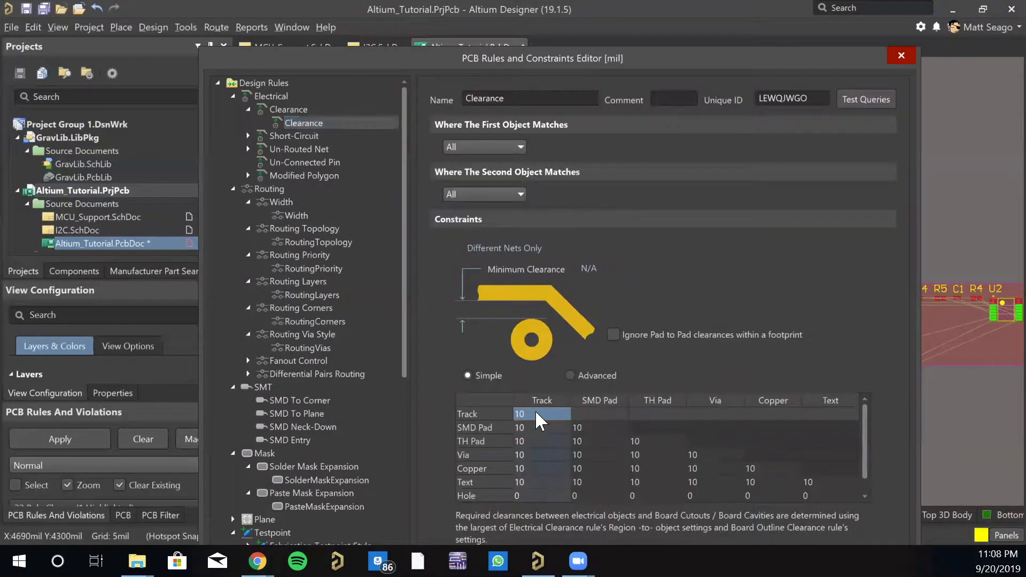
pyautogui.click(540, 428)
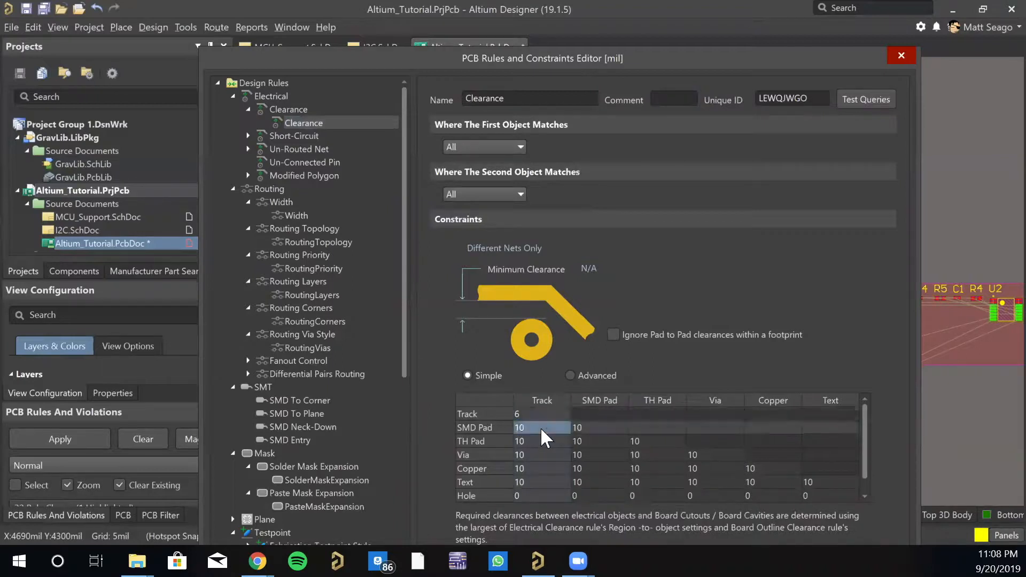
pyautogui.write('6')
pyautogui.click(541, 441)
pyautogui.write('6')
pyautogui.click(534, 453)
pyautogui.write('6')
pyautogui.click(535, 465)
pyautogui.write('6')
pyautogui.click(534, 480)
pyautogui.write('6')
# - Set the remaining 10 mil clearances in the SMD Pad and TH Pad columns of the Clearance rule to 6 mil
pyautogui.click(588, 428)
pyautogui.write('6')
pyautogui.click(593, 442)
pyautogui.write('6')
pyautogui.click(592, 453)
pyautogui.write('6')
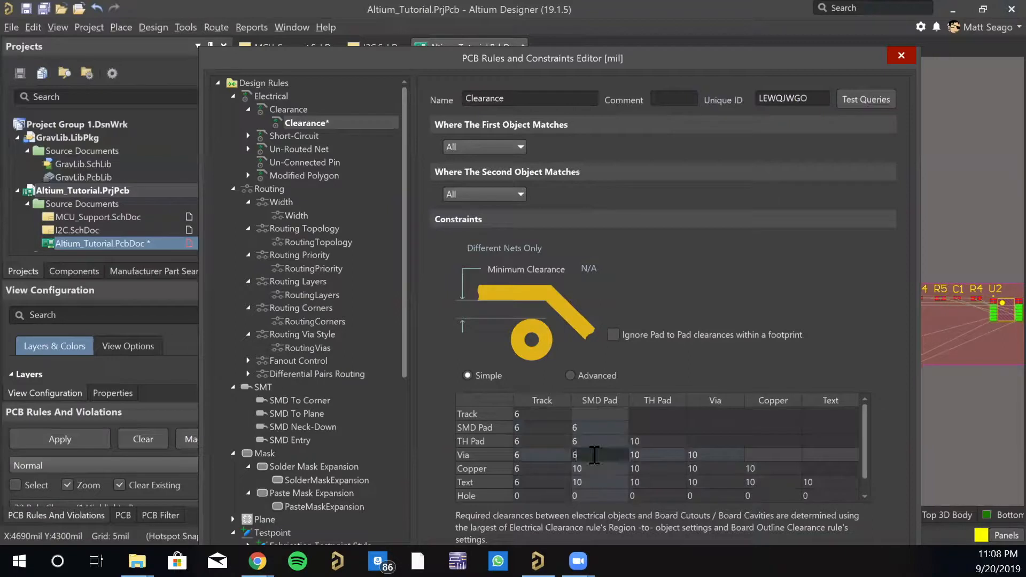
pyautogui.click(588, 468)
pyautogui.write('6')
pyautogui.click(601, 480)
pyautogui.write('6')
pyautogui.click(659, 438)
pyautogui.write('6')
pyautogui.click(655, 453)
pyautogui.write('6')
pyautogui.click(643, 469)
pyautogui.write('6')
pyautogui.click(643, 479)
pyautogui.write('6')
# - Set the 10 mil clearances in the Via, Copper and Text columns of the Clearance rule to 6 mil
pyautogui.click(709, 480)
pyautogui.write('6')
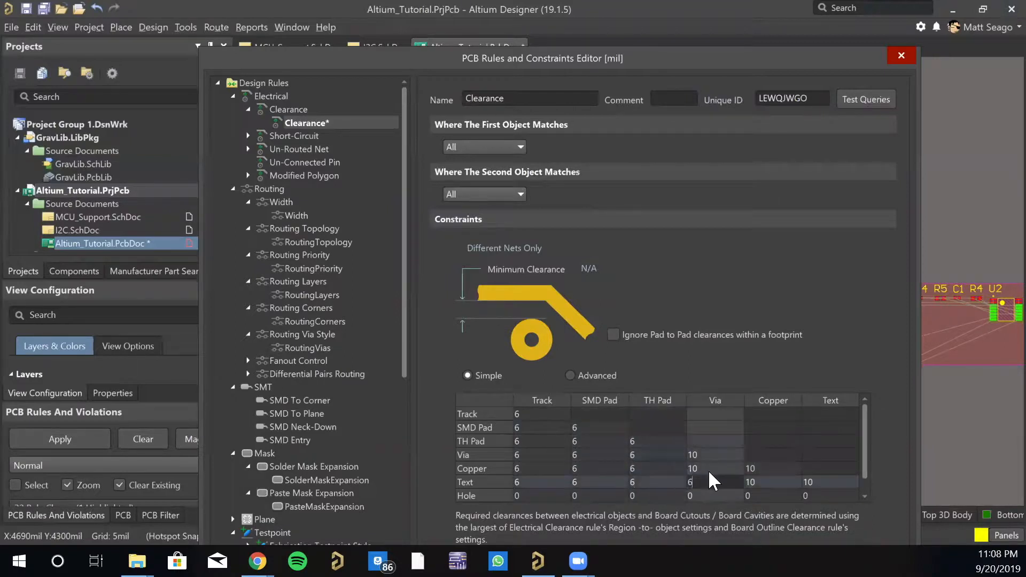
pyautogui.click(706, 467)
pyautogui.write('6')
pyautogui.click(701, 453)
pyautogui.write('6')
pyautogui.click(745, 468)
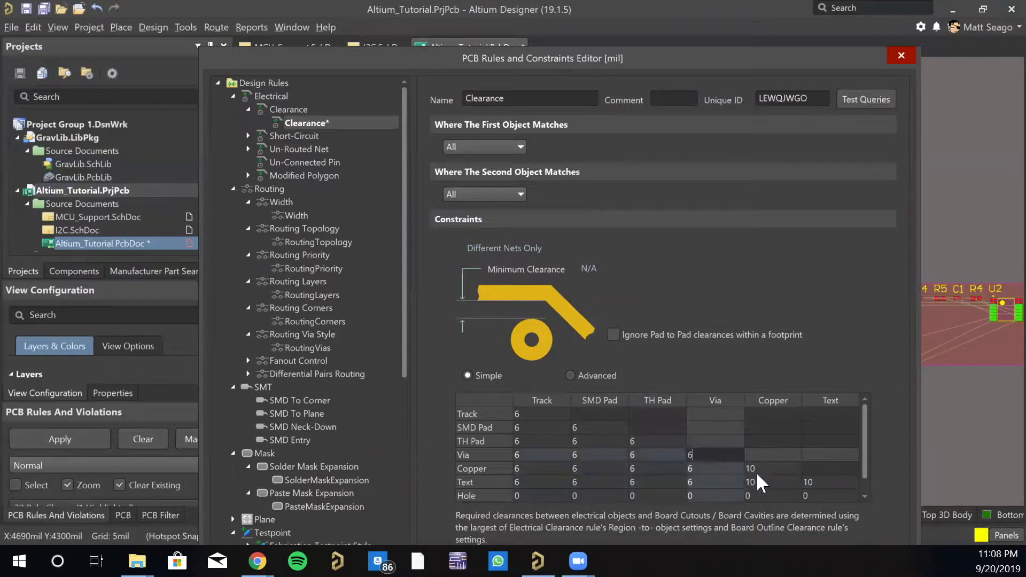
pyautogui.write('6')
pyautogui.click(754, 480)
pyautogui.write('6')
pyautogui.click(812, 482)
pyautogui.write('6')
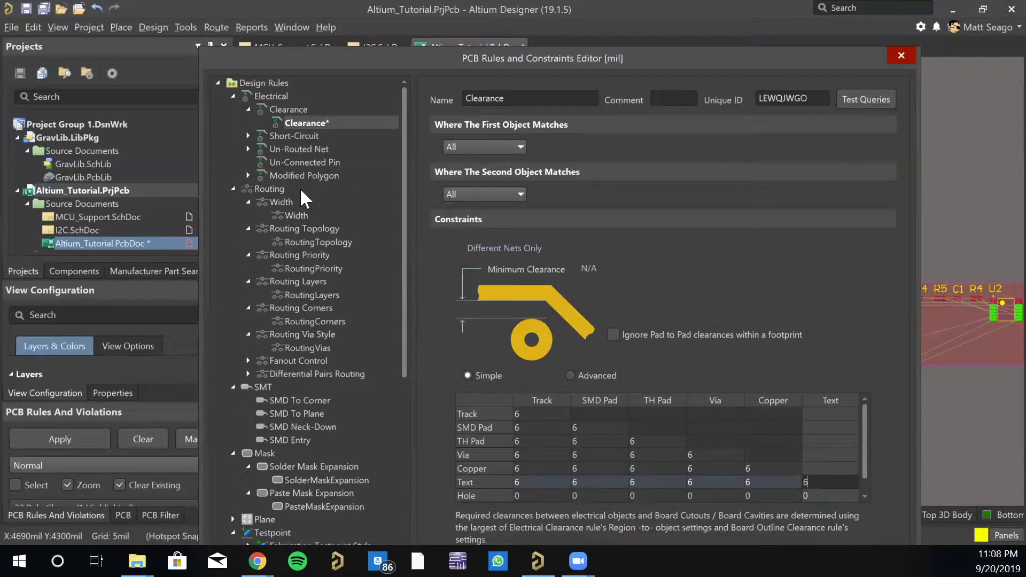
# - In the Width routing rule, set the minimum width of the Top Layer and Bottom Layer to 6 mil
pyautogui.click(297, 216)
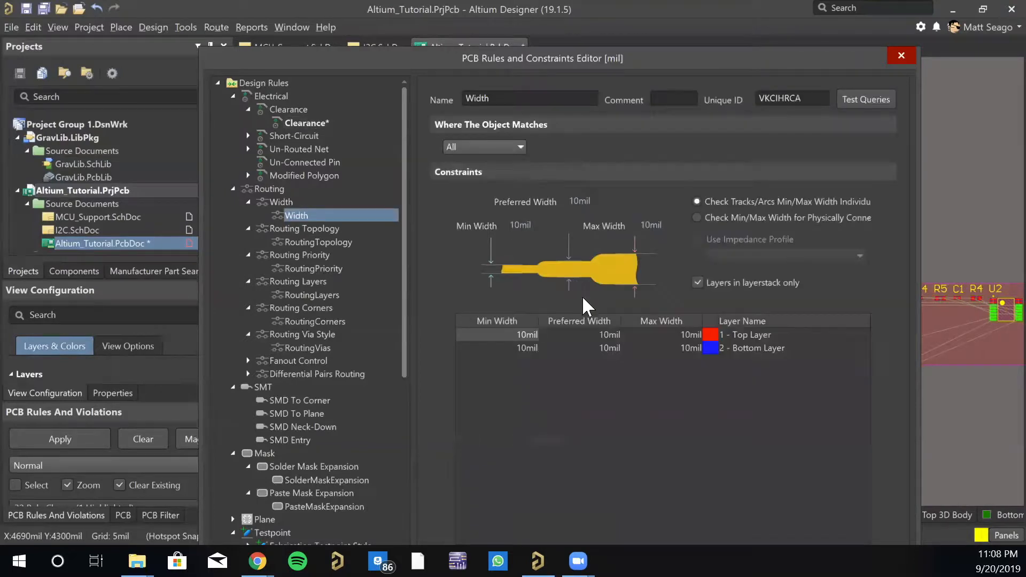
pyautogui.click(523, 337)
pyautogui.click(524, 335)
pyautogui.press('BackSpace')
pyautogui.press('BackSpace')
pyautogui.press('BackSpace')
pyautogui.press('BackSpace')
pyautogui.press('BackSpace')
pyautogui.write('6')
pyautogui.click(533, 348)
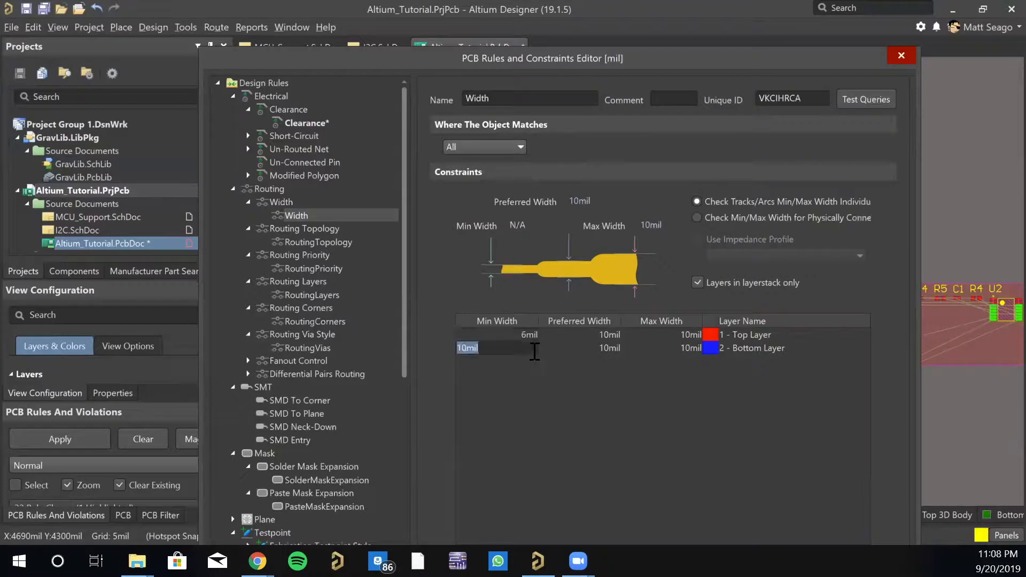
pyautogui.write('6')
# - Set the maximum track width of both the Top Layer and Bottom Layer to 17 mil
pyautogui.click(682, 333)
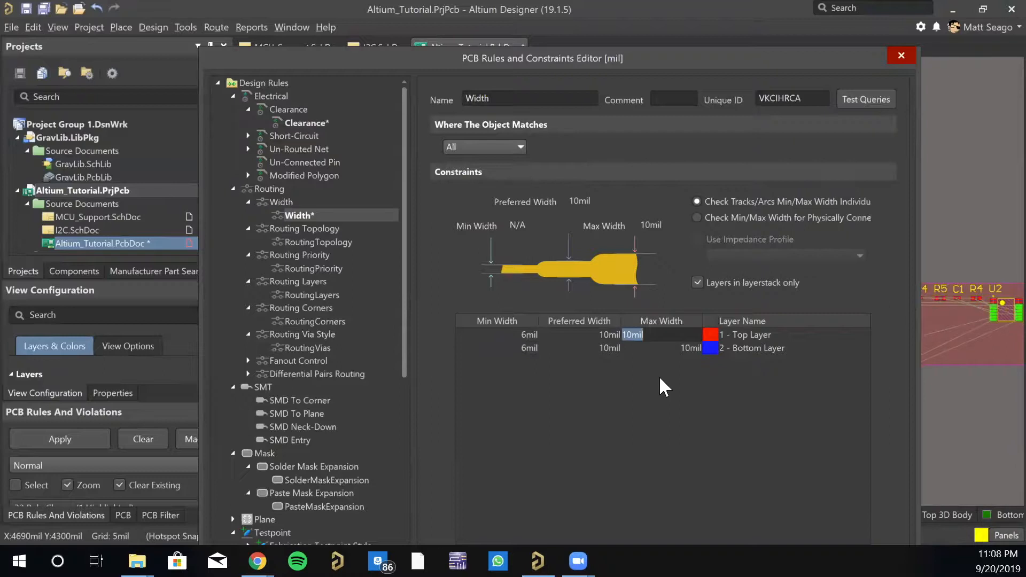
pyautogui.write('17')
pyautogui.click(690, 348)
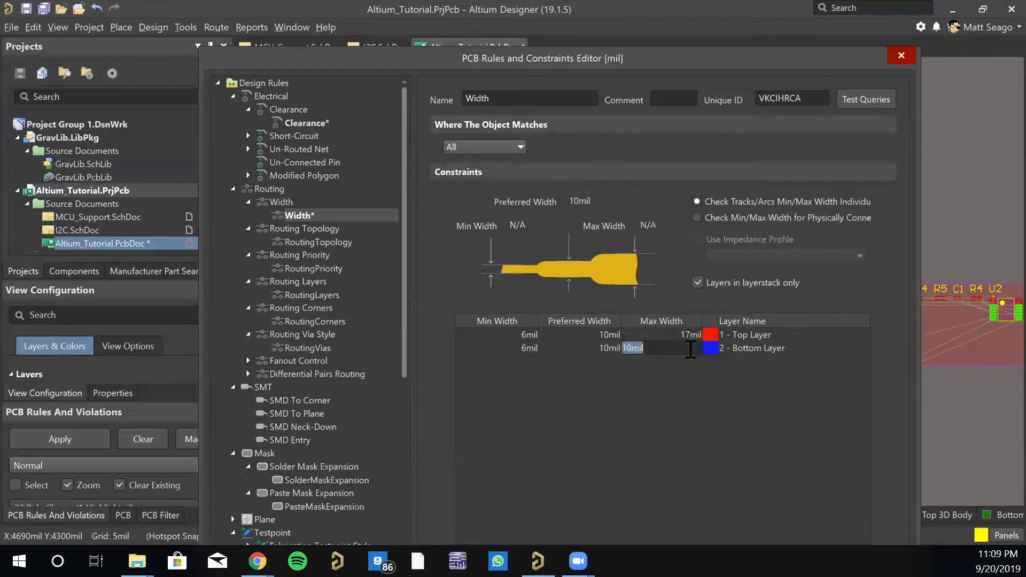
pyautogui.write('17')
pyautogui.click(668, 399)
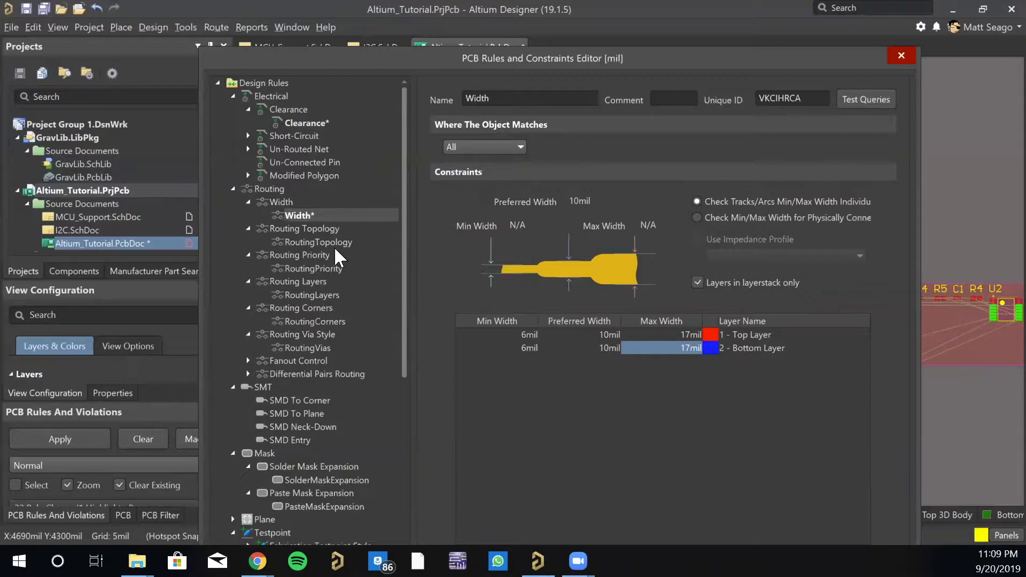
# - In the RoutingVias rule, set the minimum and preferred via diameters to 30 mil
pyautogui.click(316, 348)
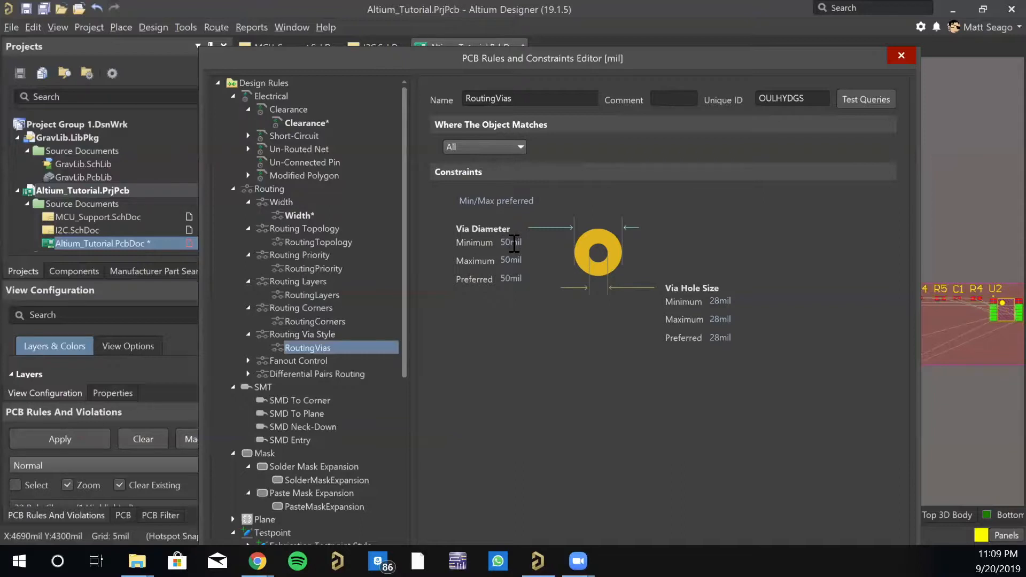
pyautogui.click(514, 243)
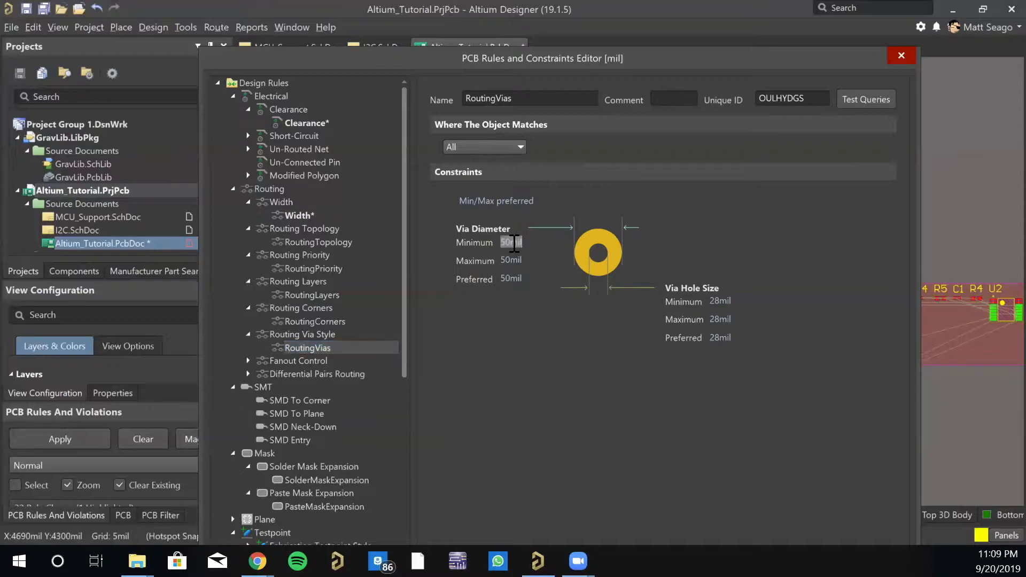
pyautogui.write('30')
pyautogui.click(514, 278)
pyautogui.write('30')
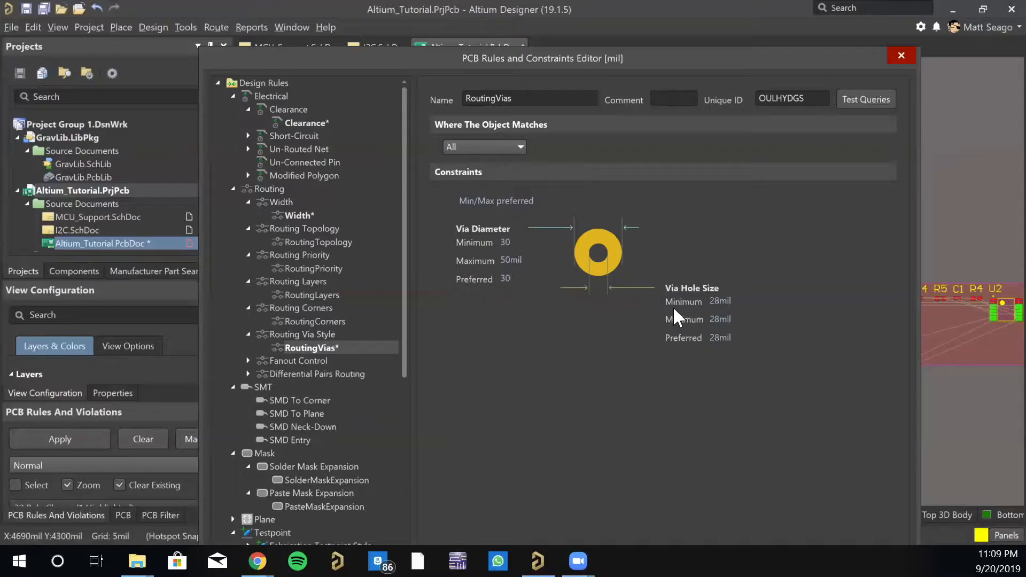
# - Set the minimum via hole size to 15 mil and open the preferred hole size for editing
pyautogui.click(719, 301)
pyautogui.write('15')
pyautogui.click(723, 337)
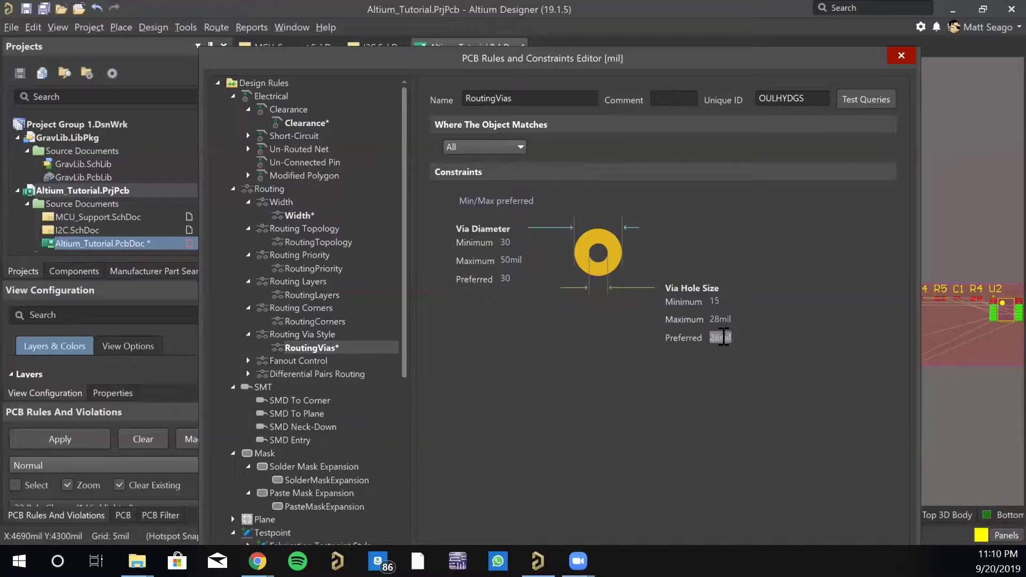
# - Check the differential pair, solder mask and paste mask rules, and apply the design rule changes, closing the rules editor
pyautogui.click(345, 374)
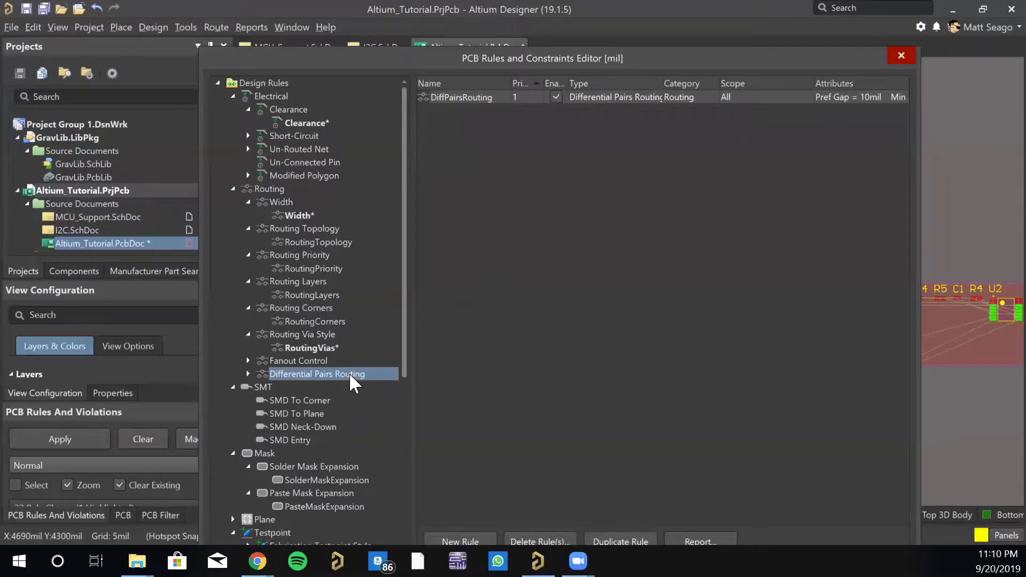
pyautogui.click(327, 480)
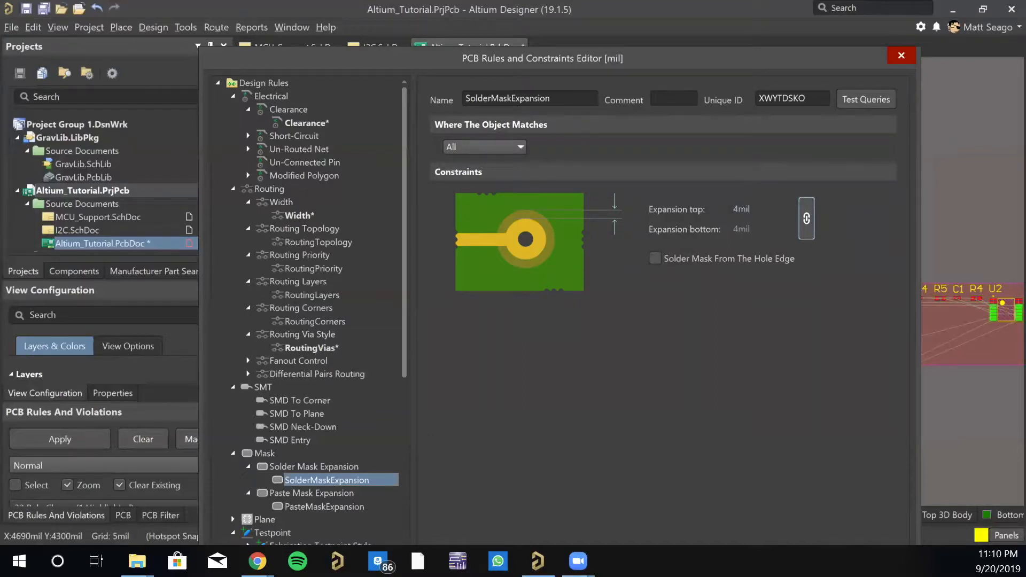
pyautogui.click(317, 506)
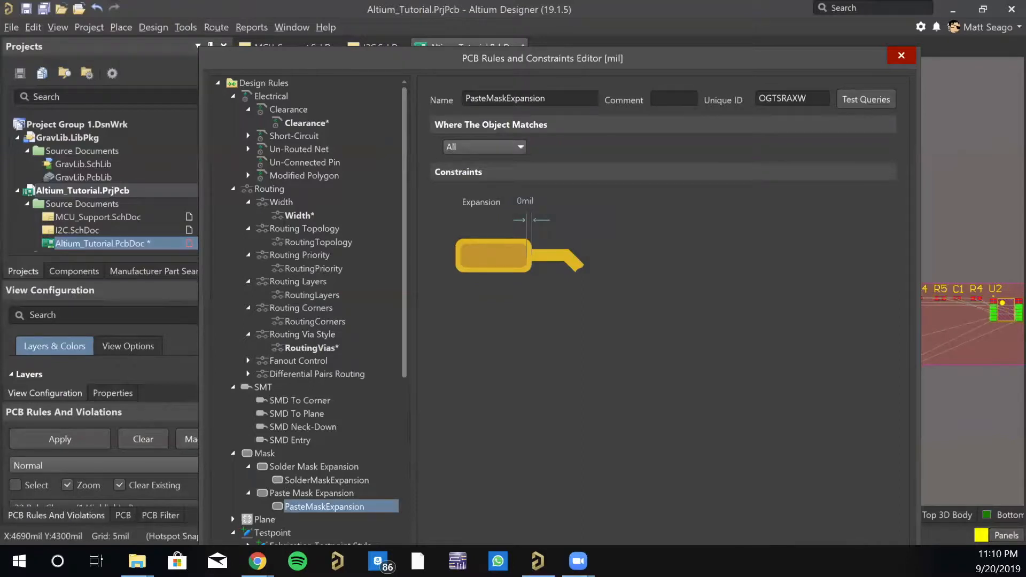
pyautogui.scroll(-4, 319, 449)
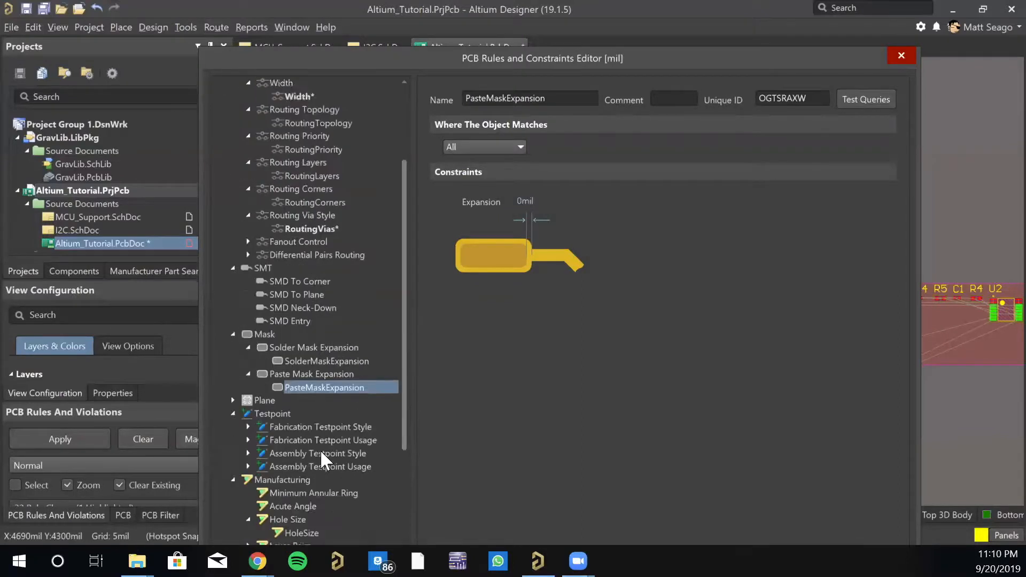
pyautogui.scroll(-2, 321, 453)
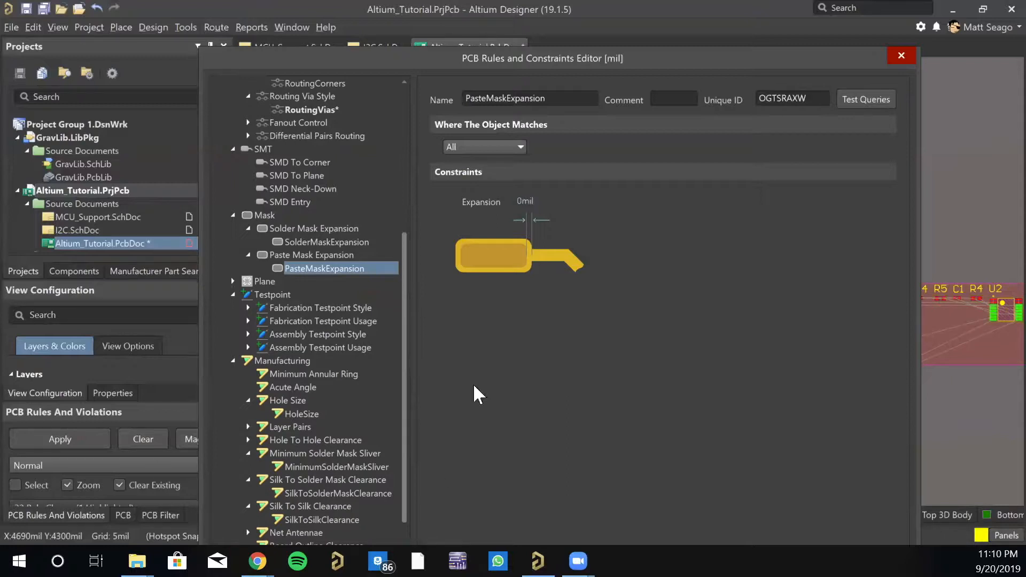
pyautogui.scroll(-1, 260, 465)
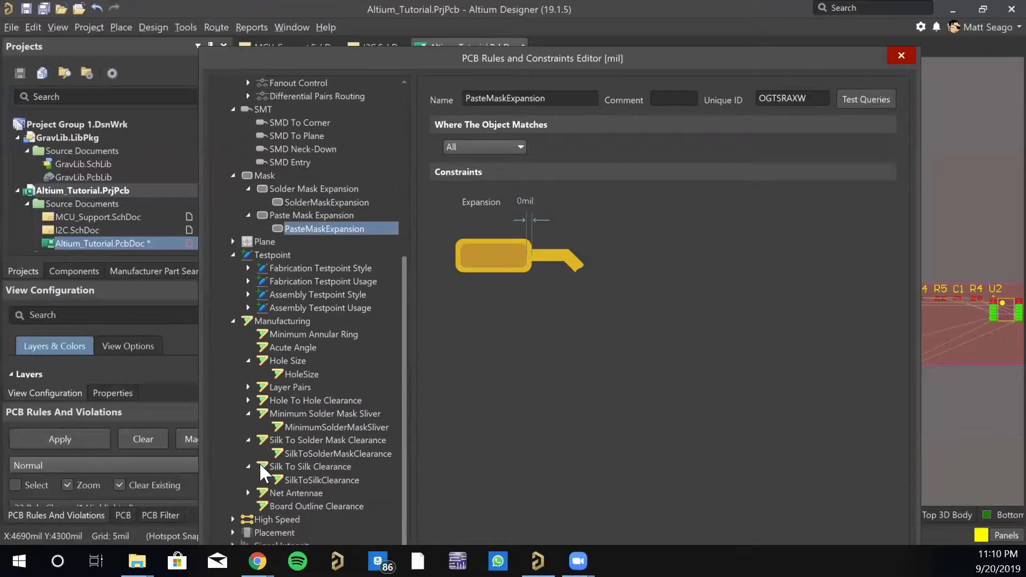
pyautogui.moveTo(553, 53); pyautogui.dragTo(557, 12)
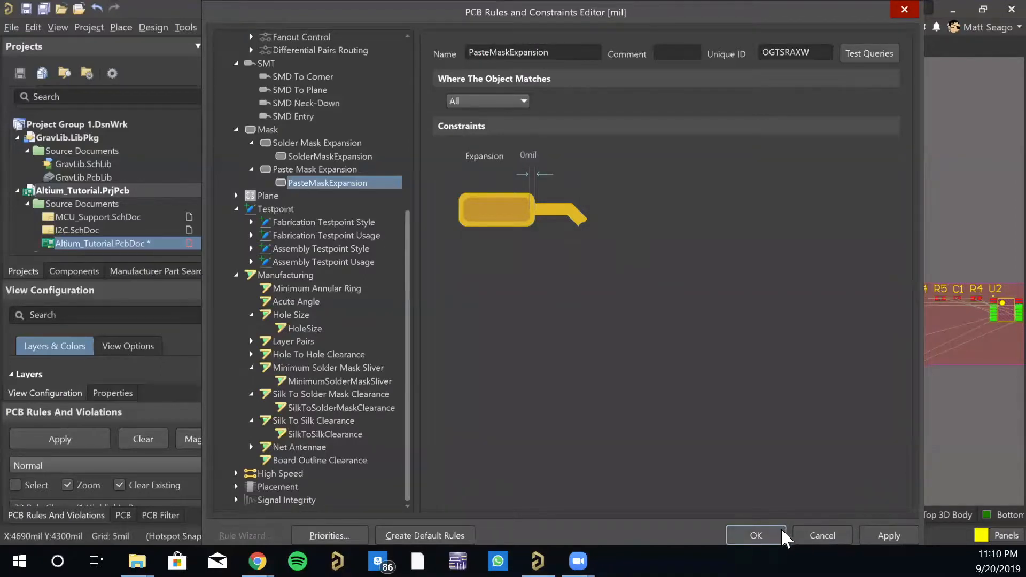
pyautogui.click(873, 533)
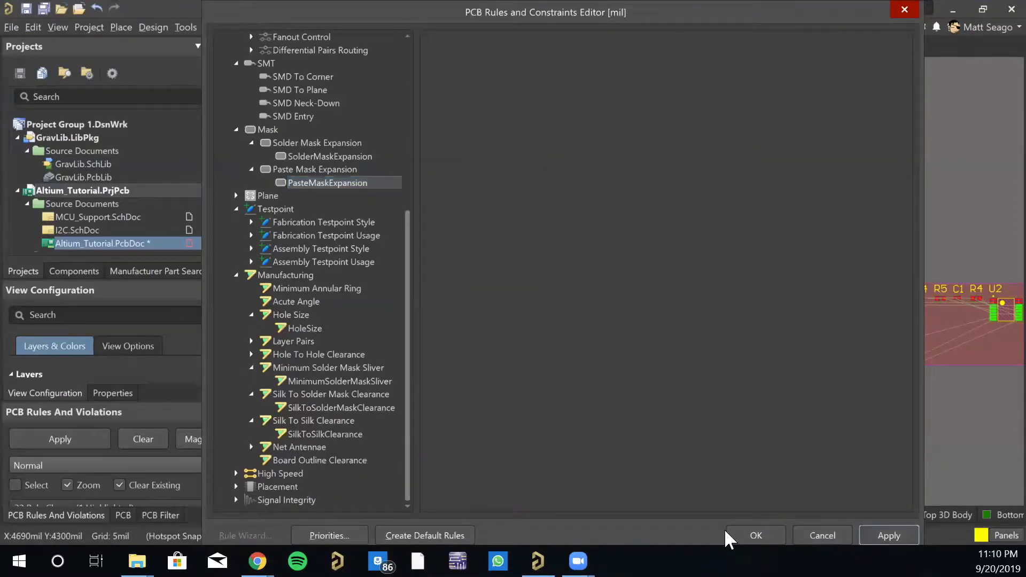
pyautogui.click(746, 532)
# - Set the rotation of U1, the MSP430F5529 placed on the board, to 45 degrees
pyautogui.moveTo(828, 419); pyautogui.dragTo(755, 409, button='right')
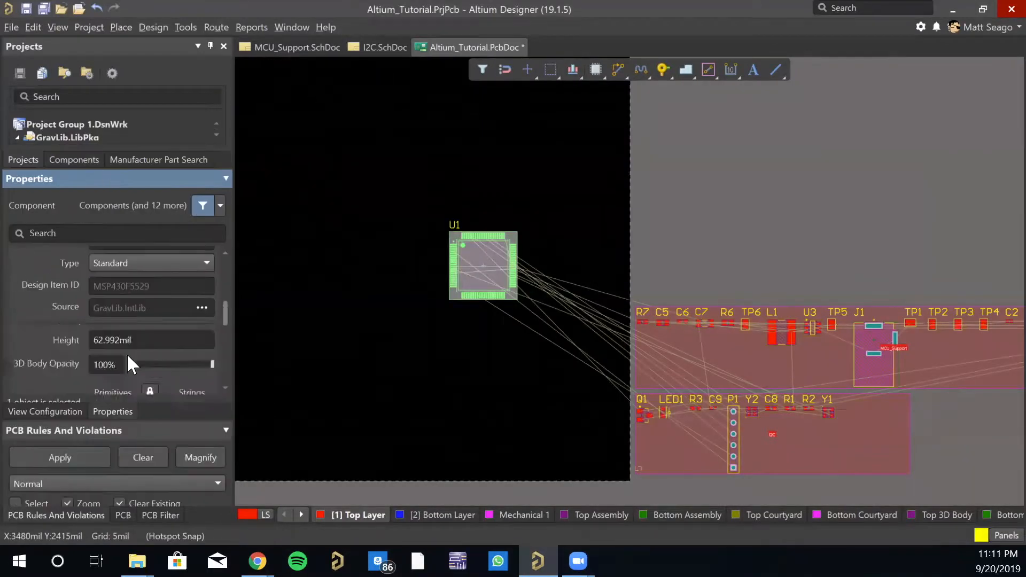
pyautogui.click(139, 285)
pyautogui.write('45')
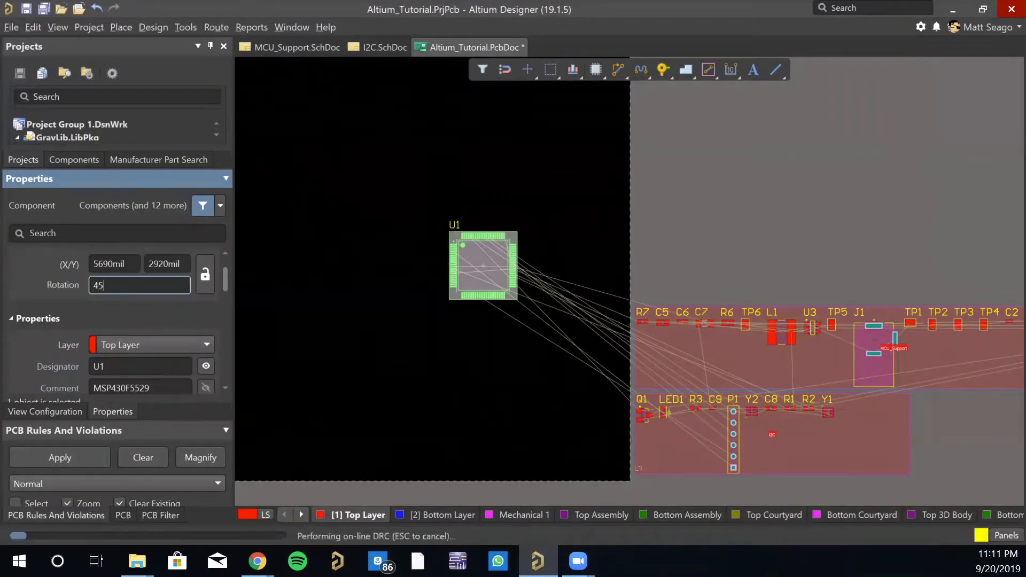
pyautogui.press('Return')
# - Move J1 and other imported parts onto the board, with a four-pad oscillator off U1's upper-left side
pyautogui.moveTo(873, 340); pyautogui.dragTo(359, 156)
pyautogui.moveTo(772, 449); pyautogui.dragTo(570, 259)
pyautogui.moveTo(752, 411); pyautogui.dragTo(469, 180)
pyautogui.keyDown('ctrl'); pyautogui.scroll(8, 564, 284); pyautogui.keyUp('ctrl')
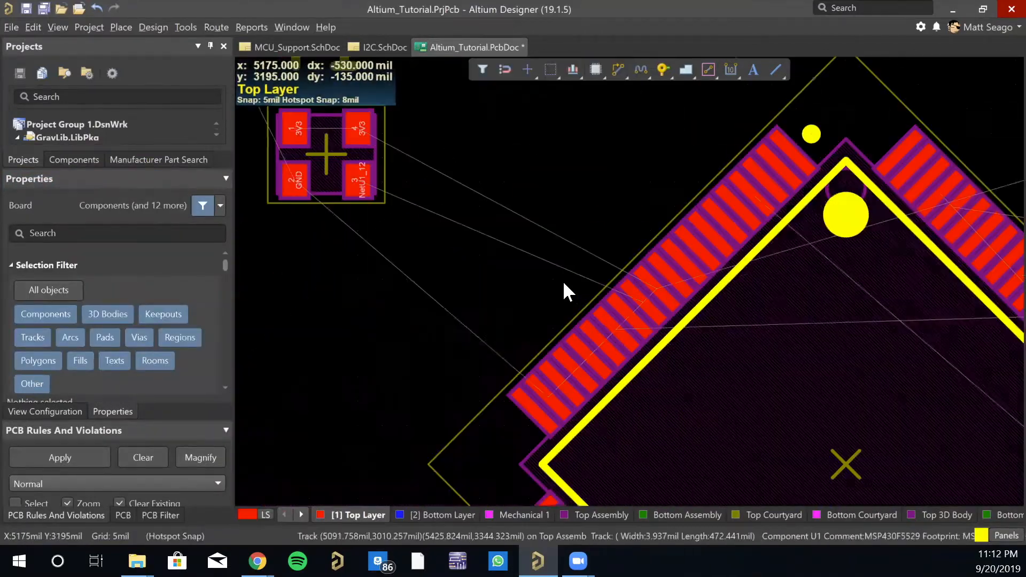
# - Arrange P1, Y2, C8, R1 and R2 around U1's right side, with Q1, LED1 and R3 above them
pyautogui.keyDown('ctrl'); pyautogui.scroll(-10, 563, 283); pyautogui.keyUp('ctrl')
pyautogui.moveTo(842, 404); pyautogui.dragTo(716, 353, button='right')
pyautogui.keyDown('ctrl'); pyautogui.scroll(3, 572, 338); pyautogui.keyUp('ctrl')
pyautogui.moveTo(572, 339); pyautogui.dragTo(403, 238)
pyautogui.moveTo(641, 434); pyautogui.dragTo(435, 127)
pyautogui.moveTo(679, 434); pyautogui.dragTo(470, 123)
pyautogui.moveTo(717, 433); pyautogui.dragTo(457, 223)
pyautogui.moveTo(818, 422); pyautogui.dragTo(569, 237)
pyautogui.moveTo(691, 322); pyautogui.dragTo(898, 370)
# - Place the remaining parts on the board: the R7 to TP5 row, the C2 to U2 row, and TP1 to TP4
pyautogui.moveTo(829, 351); pyautogui.dragTo(578, 137)
pyautogui.moveTo(811, 316); pyautogui.dragTo(419, 246)
pyautogui.moveTo(691, 486); pyautogui.dragTo(403, 391)
pyautogui.keyDown('ctrl'); pyautogui.scroll(7, 361, 226); pyautogui.keyUp('ctrl')
pyautogui.click(401, 328)
pyautogui.keyDown('ctrl'); pyautogui.scroll(-8, 401, 328); pyautogui.keyUp('ctrl')
pyautogui.moveTo(401, 328); pyautogui.dragTo(572, 323, button='right')
pyautogui.moveTo(417, 197); pyautogui.dragTo(716, 423)
pyautogui.scroll(-10, 153, 293)
# - Use Find Similar Objects on J1's designator to select every text object on the board
pyautogui.click(406, 267)
pyautogui.rightClick(514, 230)
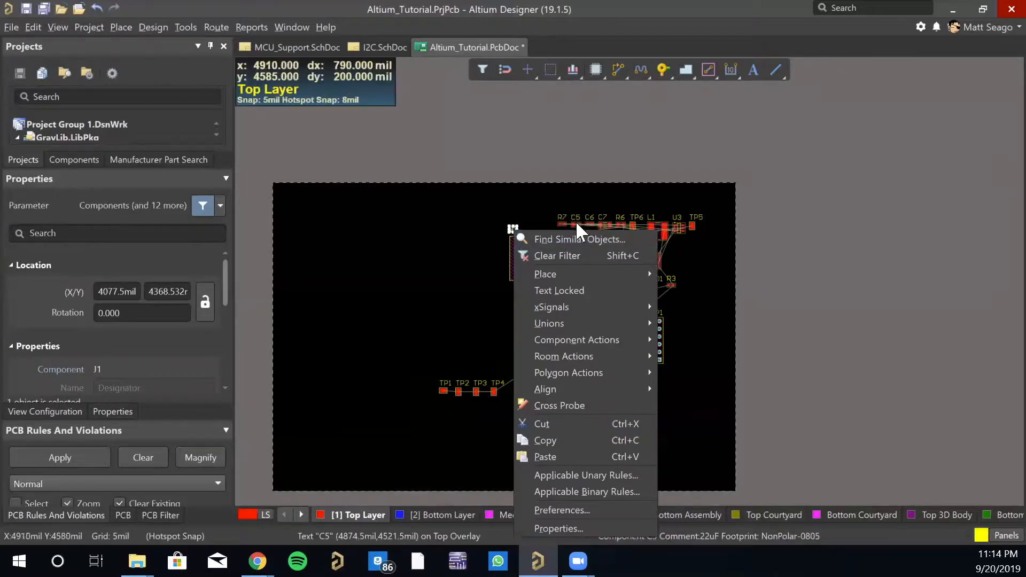
pyautogui.click(558, 238)
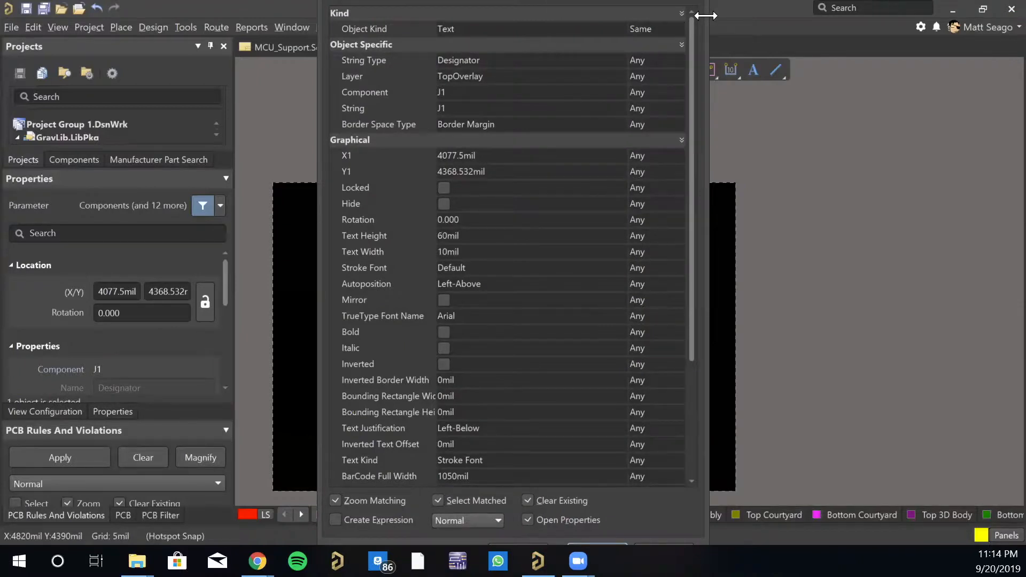
pyautogui.moveTo(706, 15); pyautogui.dragTo(695, 16)
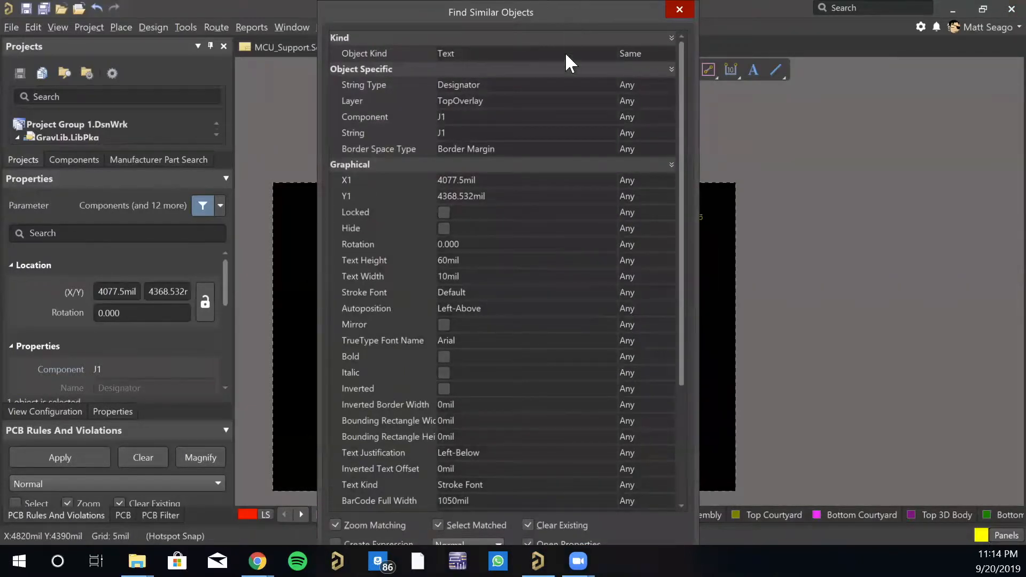
pyautogui.scroll(-4, 535, 188)
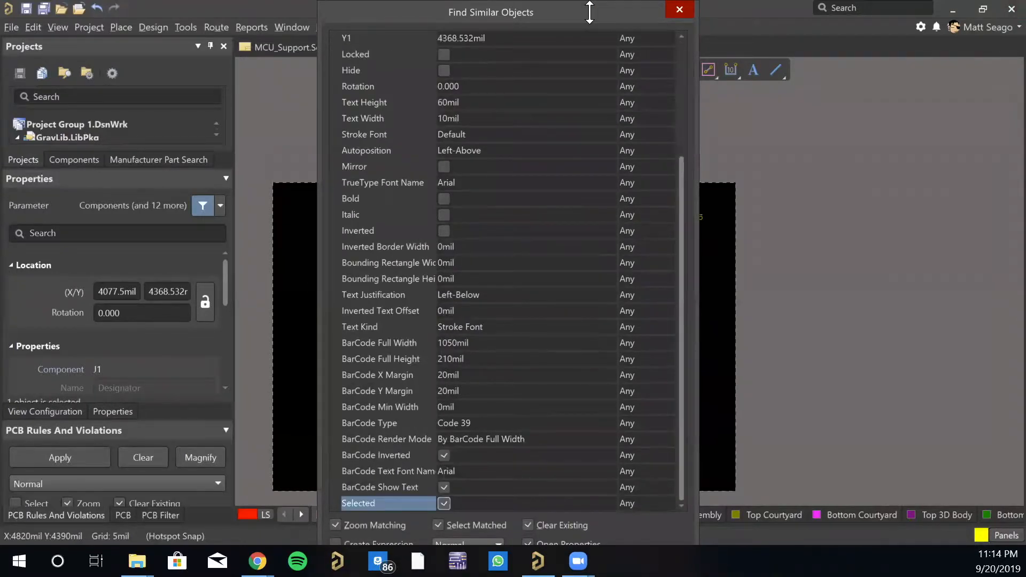
pyautogui.moveTo(589, 11); pyautogui.dragTo(563, 220)
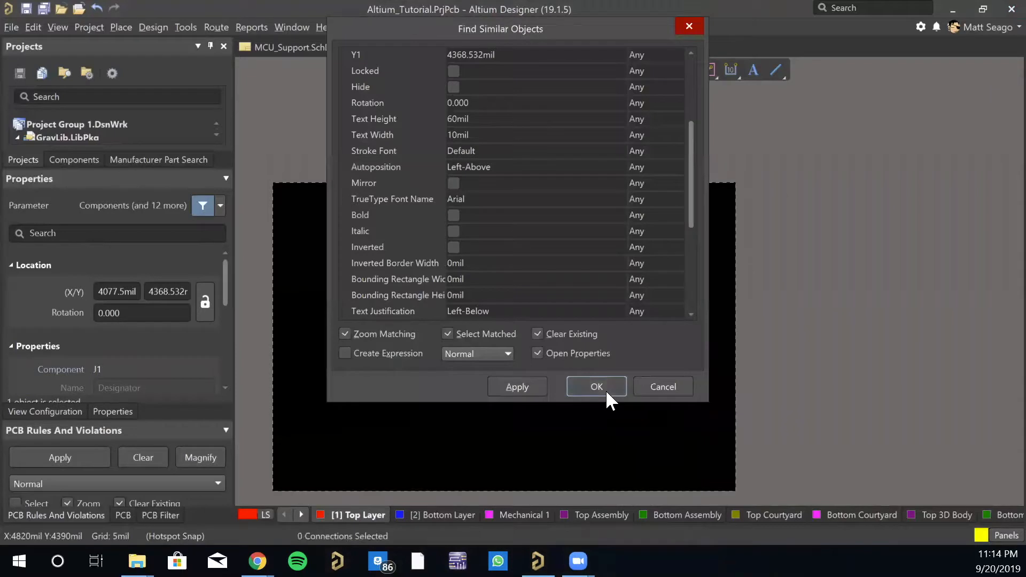
pyautogui.click(605, 390)
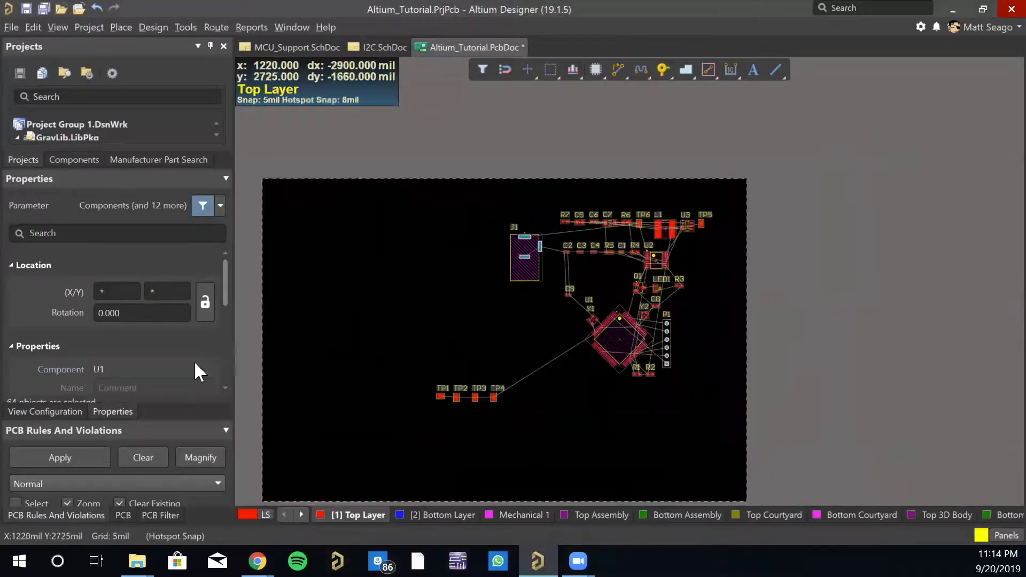
# - Set the selected text's height to 30 mil and stroke width to 5 mil, and clear the selection
pyautogui.scroll(-5, 88, 344)
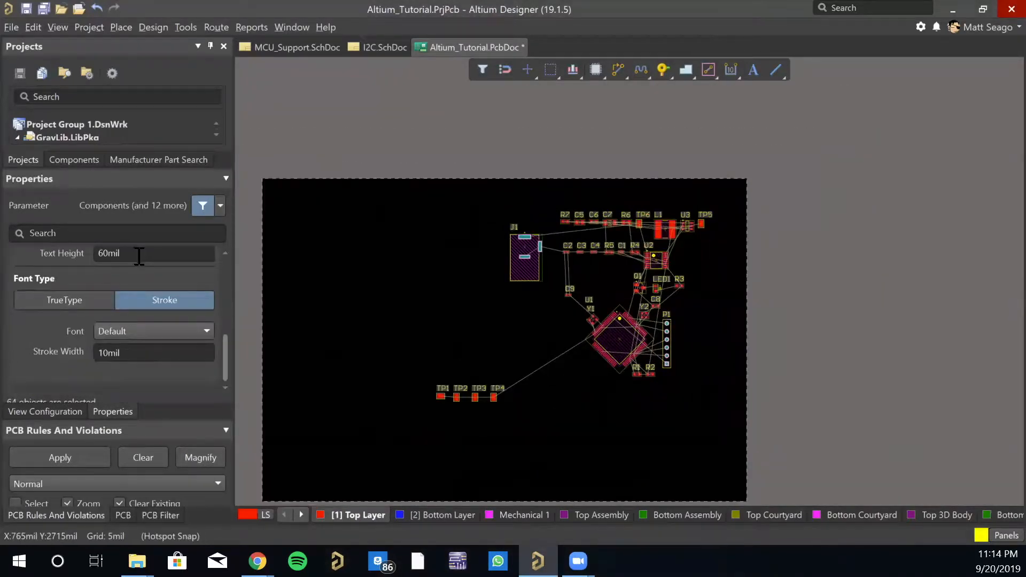
pyautogui.click(139, 255)
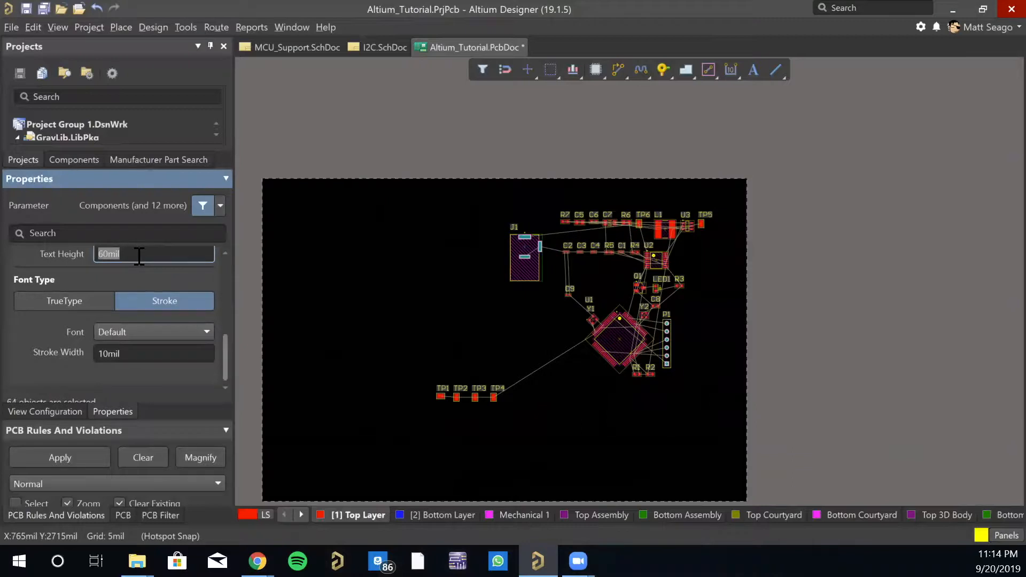
pyautogui.write('30')
pyautogui.press('Return')
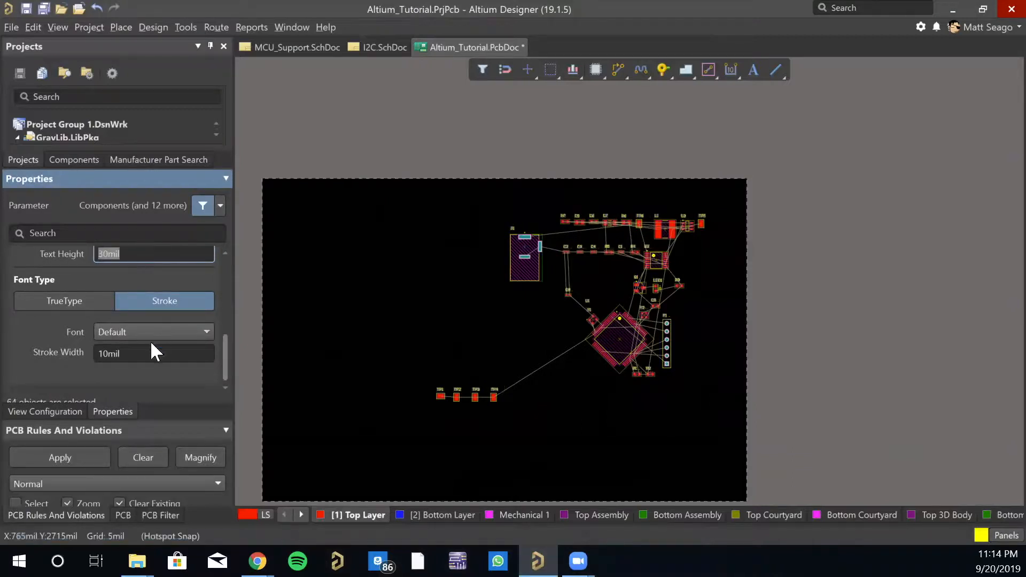
pyautogui.click(138, 352)
pyautogui.write('5')
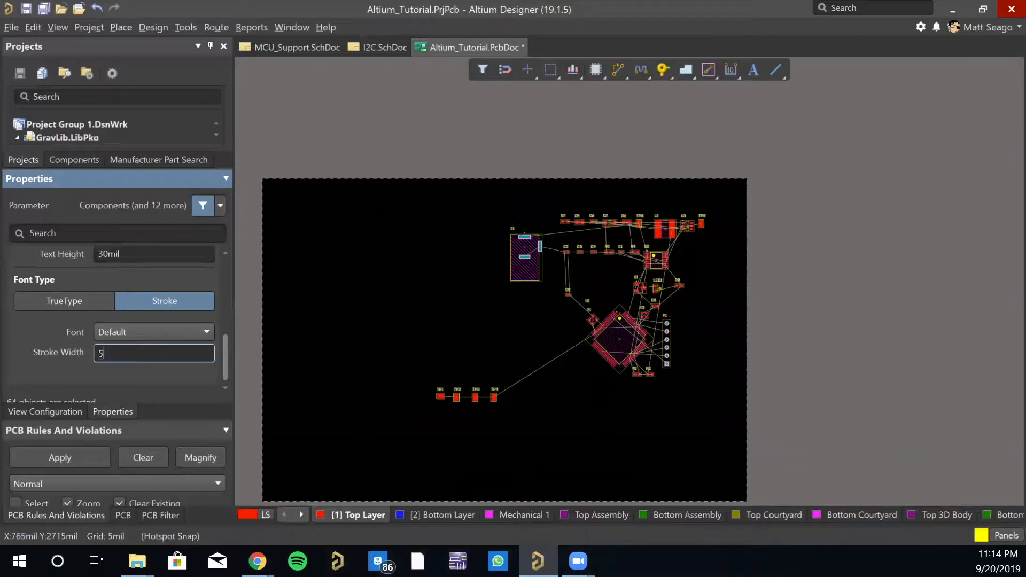
pyautogui.press('Return')
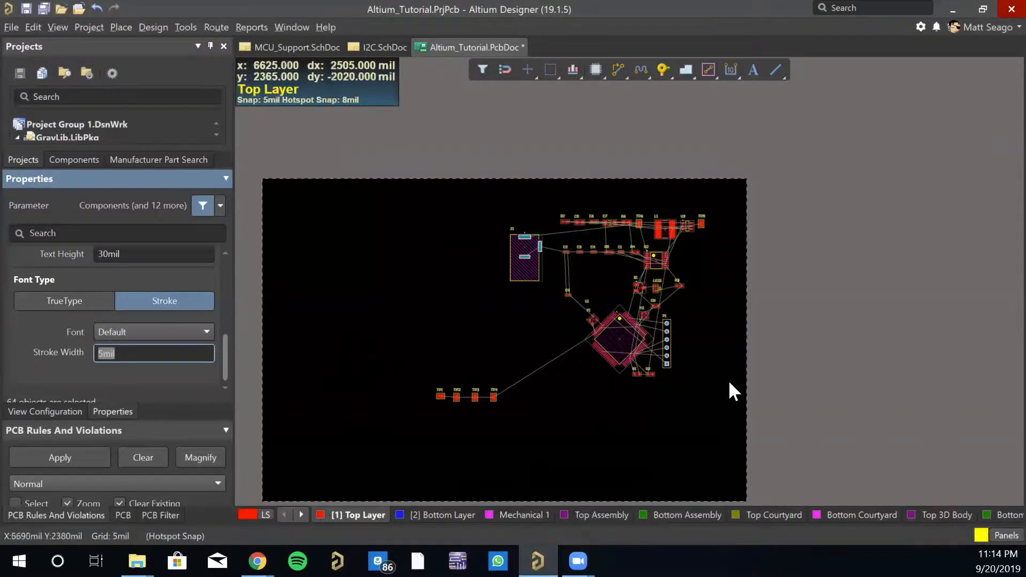
pyautogui.click(767, 264)
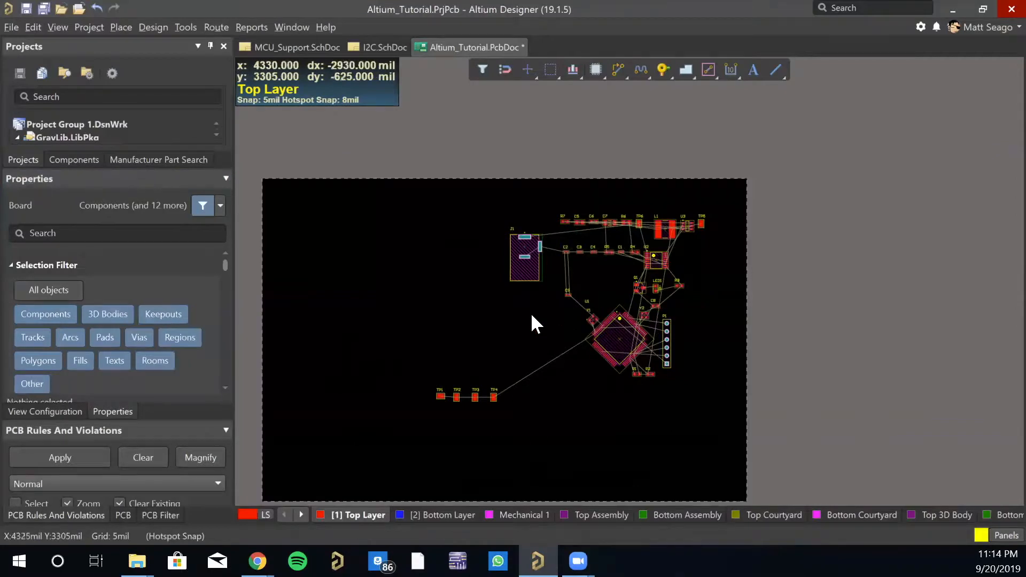
# - Move R1 closer to R2 beside U1's lower-right row of pads
pyautogui.keyDown('ctrl'); pyautogui.scroll(4, 531, 312); pyautogui.keyUp('ctrl')
pyautogui.moveTo(531, 313); pyautogui.dragTo(455, 338, button='right')
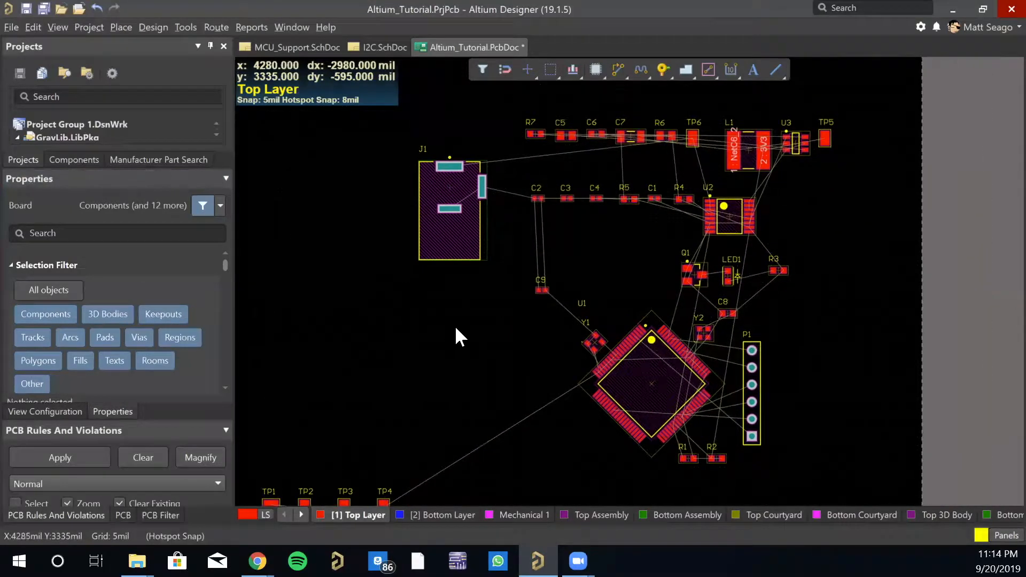
pyautogui.keyDown('ctrl'); pyautogui.scroll(2, 669, 321); pyautogui.keyUp('ctrl')
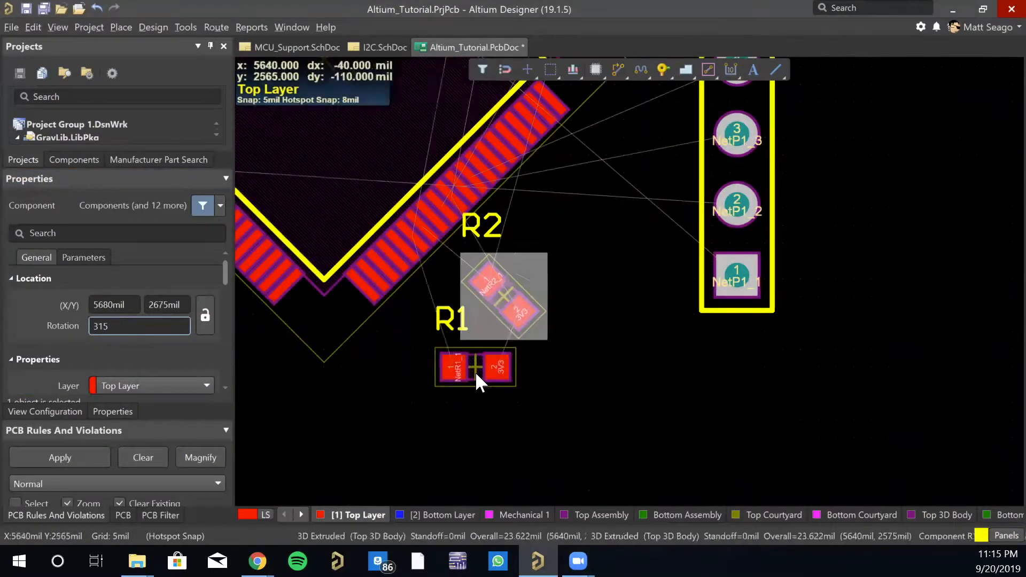
pyautogui.moveTo(476, 370); pyautogui.dragTo(483, 337)
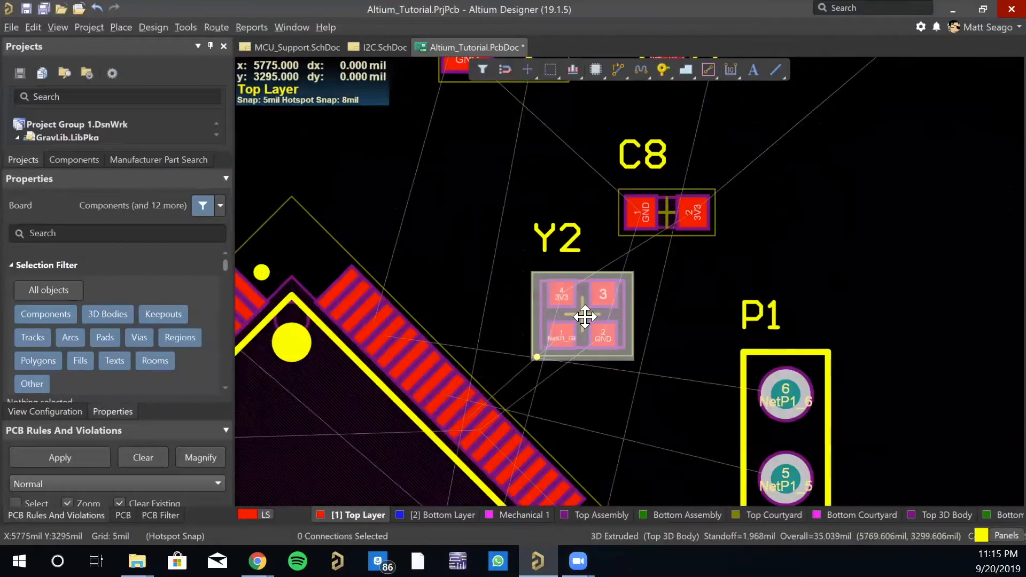
# - Group Y2 and C8 diagonally along U1's upper-right edge, and stand R3 upright beside LED1
pyautogui.click(647, 256)
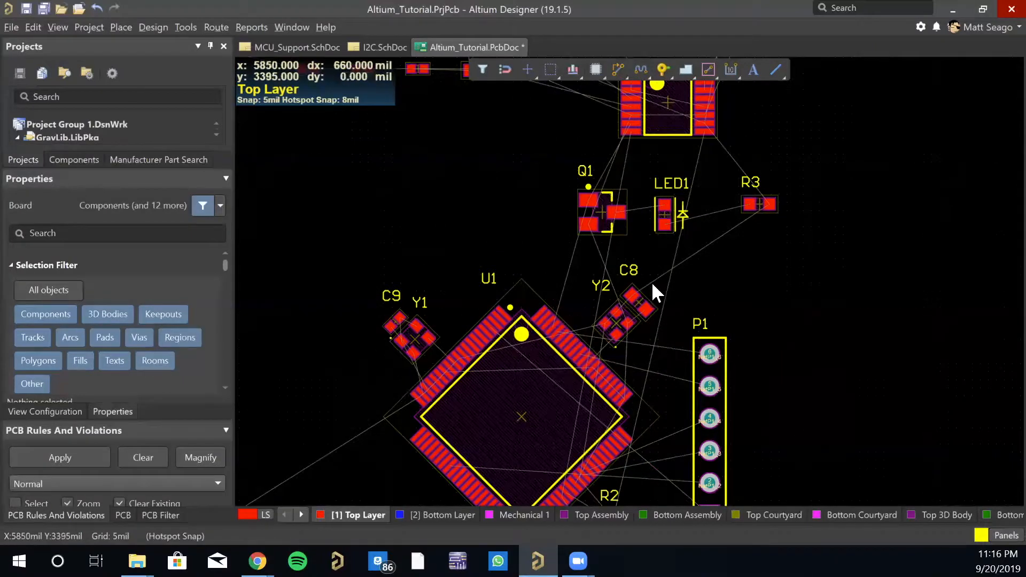
pyautogui.moveTo(652, 306); pyautogui.dragTo(587, 293, button='right')
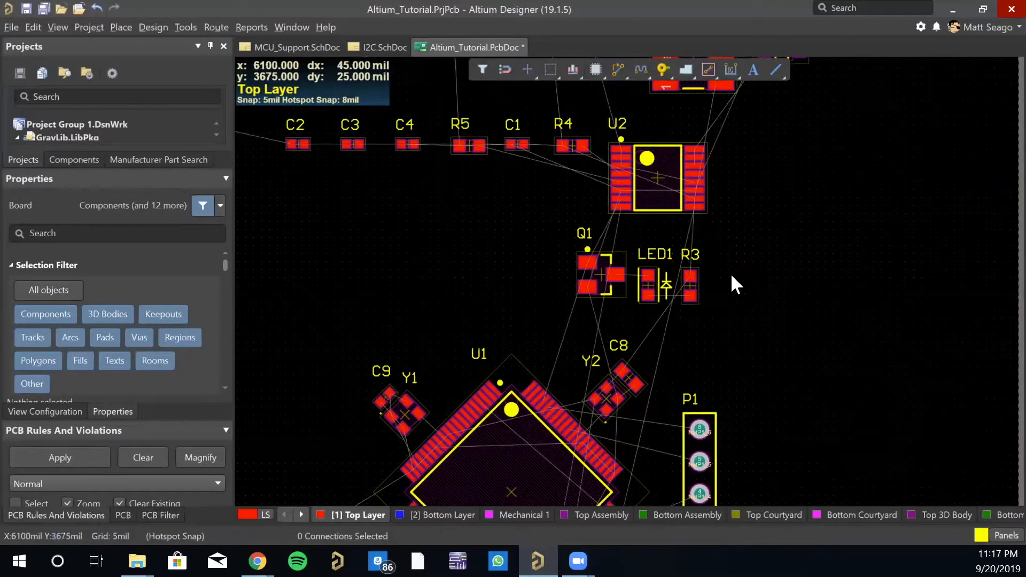
# - Arrange J1, U2, Q1, LED1 and R3 in a row above U1, and move TP1 and TP4 closer to U1's lower corners
pyautogui.moveTo(731, 275); pyautogui.dragTo(579, 291)
pyautogui.moveTo(648, 286); pyautogui.dragTo(623, 317)
pyautogui.moveTo(719, 217); pyautogui.dragTo(525, 336)
pyautogui.moveTo(408, 205); pyautogui.dragTo(526, 295)
pyautogui.keyDown('ctrl'); pyautogui.scroll(-4, 510, 291); pyautogui.keyUp('ctrl')
pyautogui.moveTo(341, 442); pyautogui.dragTo(495, 410)
pyautogui.moveTo(419, 443); pyautogui.dragTo(657, 420)
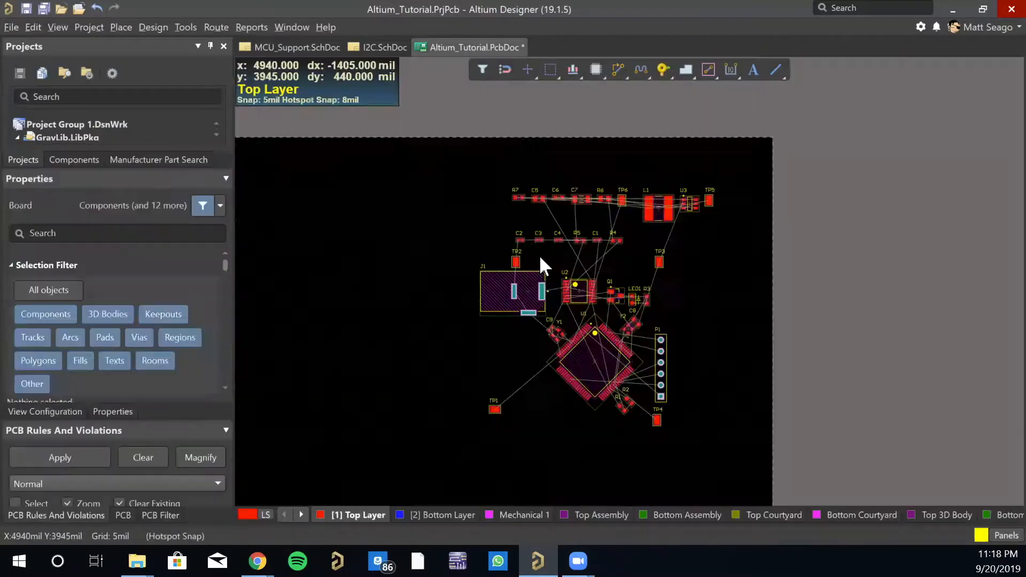
# - Move C2 between Y1 and U1's upper-left edge with a rotation of 45 degrees, and clear the selection
pyautogui.keyDown('ctrl'); pyautogui.scroll(5, 539, 255); pyautogui.keyUp('ctrl')
pyautogui.moveTo(957, 182); pyautogui.dragTo(470, 227)
pyautogui.moveTo(427, 253); pyautogui.dragTo(419, 279)
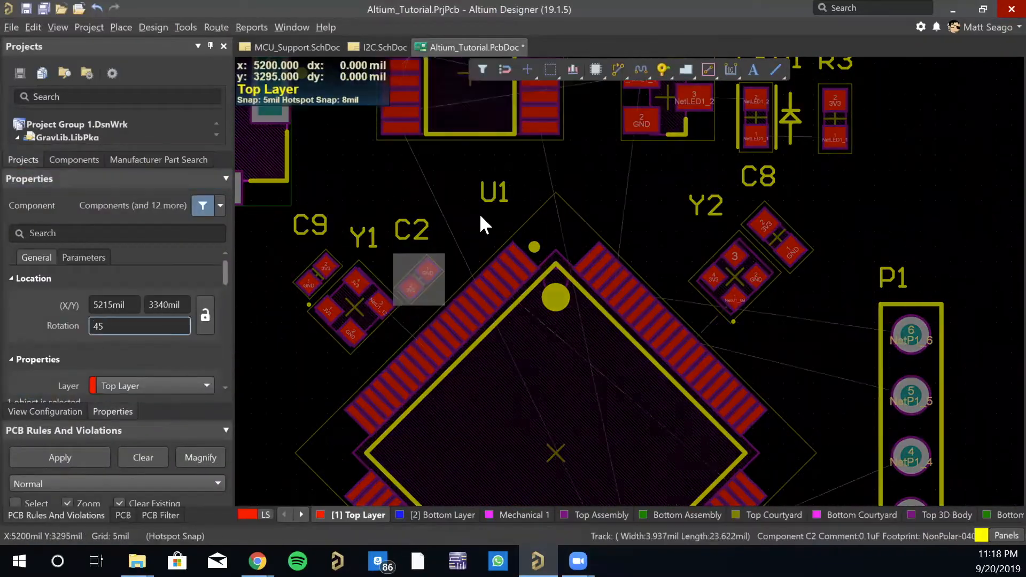
pyautogui.click(479, 213)
# - Place C3 and C4 diagonally along U1's right-hand edges, with C3 near Y2 and C4 near R2
pyautogui.keyDown('ctrl'); pyautogui.scroll(-2, 479, 213); pyautogui.keyUp('ctrl')
pyautogui.keyDown('ctrl'); pyautogui.scroll(-3, 971, 162); pyautogui.keyUp('ctrl')
pyautogui.moveTo(866, 221); pyautogui.dragTo(655, 441)
pyautogui.keyDown('ctrl'); pyautogui.scroll(3, 656, 440); pyautogui.keyUp('ctrl')
pyautogui.keyDown('ctrl'); pyautogui.scroll(-3, 691, 187); pyautogui.keyUp('ctrl')
pyautogui.keyDown('ctrl'); pyautogui.scroll(3, 489, 207); pyautogui.keyUp('ctrl')
pyautogui.keyDown('ctrl'); pyautogui.scroll(-2, 489, 206); pyautogui.keyUp('ctrl')
# - Stack R4 and R5 directly below U2, and place C1 upright between U2 and Q1
pyautogui.moveTo(559, 154); pyautogui.dragTo(586, 361)
pyautogui.moveTo(691, 160); pyautogui.dragTo(520, 409)
pyautogui.moveTo(560, 164); pyautogui.dragTo(520, 430)
pyautogui.moveTo(520, 452); pyautogui.dragTo(552, 464)
pyautogui.moveTo(521, 411); pyautogui.dragTo(538, 210)
pyautogui.moveTo(509, 410); pyautogui.dragTo(467, 438)
pyautogui.moveTo(538, 210); pyautogui.dragTo(523, 411)
pyautogui.keyDown('ctrl'); pyautogui.scroll(-2, 525, 410); pyautogui.keyUp('ctrl')
pyautogui.moveTo(747, 391); pyautogui.dragTo(728, 410, button='right')
pyautogui.moveTo(610, 253); pyautogui.dragTo(610, 350, button='right')
pyautogui.moveTo(612, 289); pyautogui.dragTo(636, 220)
pyautogui.keyDown('ctrl'); pyautogui.scroll(-3, 810, 292); pyautogui.keyUp('ctrl')
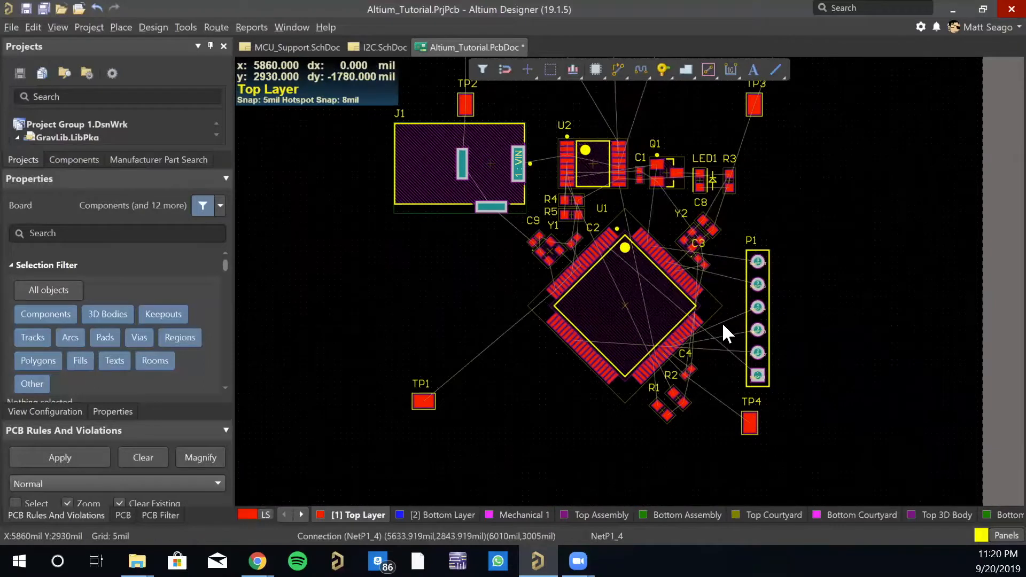
# - Inspect the component placement in 3D from several angles, and return to the 2D layout
pyautogui.moveTo(722, 323); pyautogui.dragTo(390, 457, button='right')
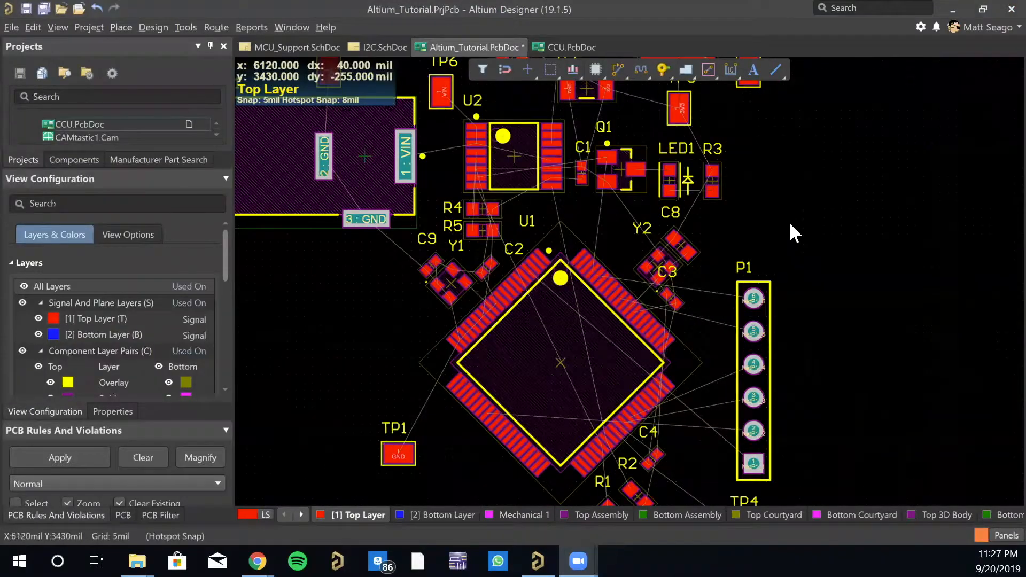
pyautogui.moveTo(814, 328); pyautogui.dragTo(815, 402, button='right')
pyautogui.keyDown('ctrl'); pyautogui.scroll(-2, 729, 325); pyautogui.keyUp('ctrl')
pyautogui.moveTo(866, 339); pyautogui.dragTo(776, 312, button='right')
pyautogui.press('3')
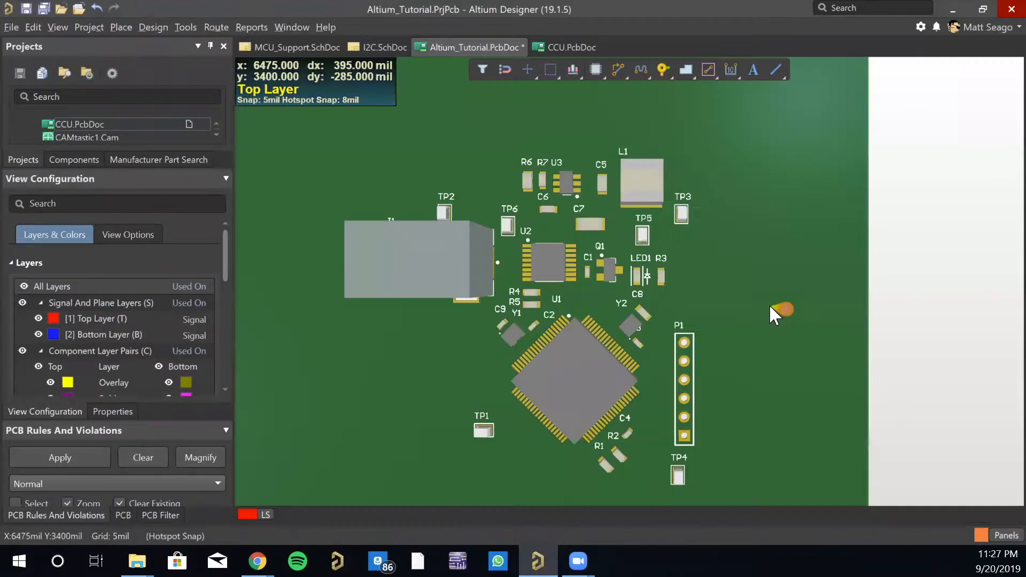
pyautogui.keyDown('shift'); pyautogui.moveTo(695, 370); pyautogui.dragTo(583, 215, button='right'); pyautogui.keyUp('shift')
pyautogui.press('0')
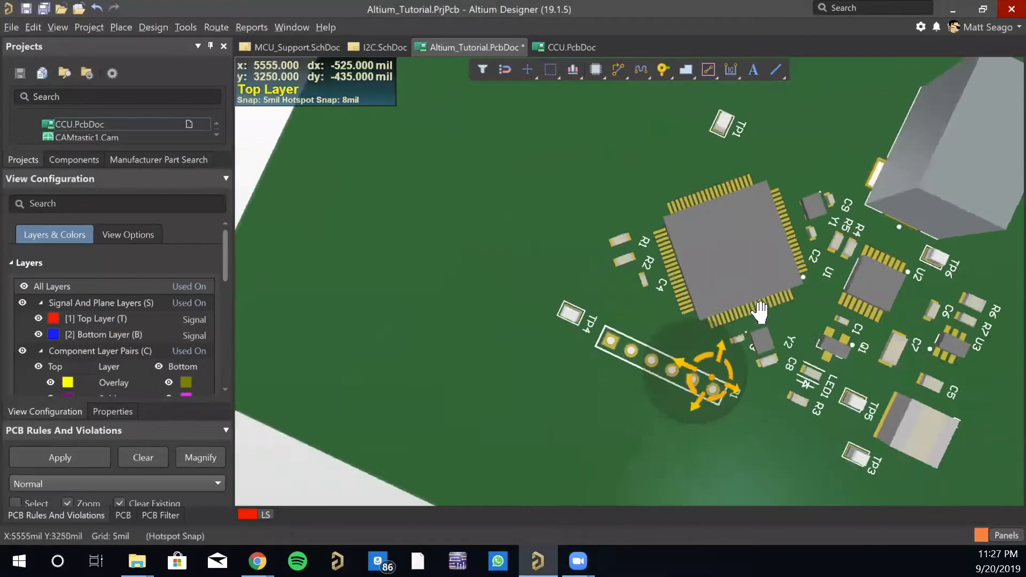
pyautogui.keyDown('shift'); pyautogui.moveTo(534, 283); pyautogui.dragTo(598, 210, button='right'); pyautogui.keyUp('shift')
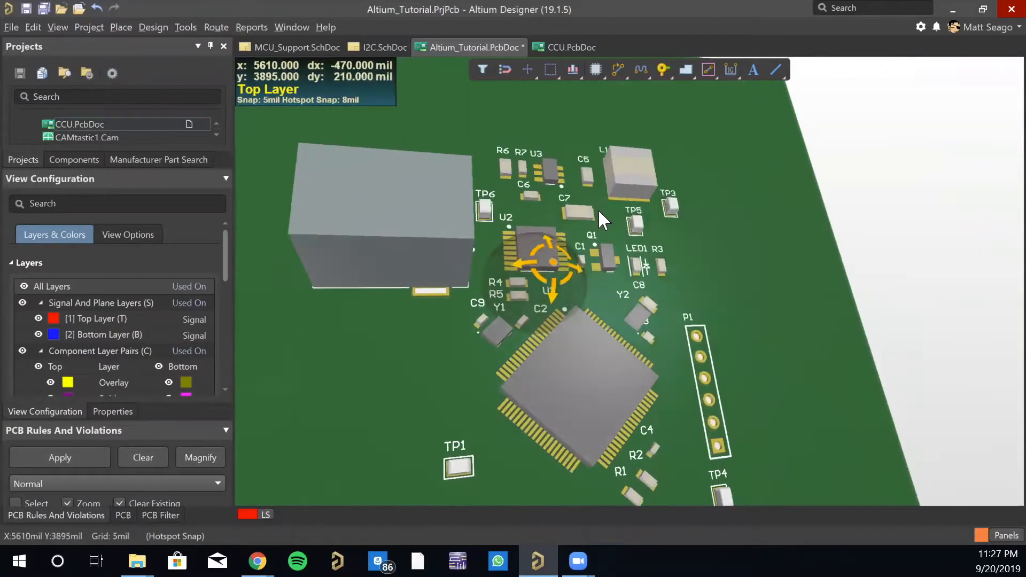
pyautogui.press('2')
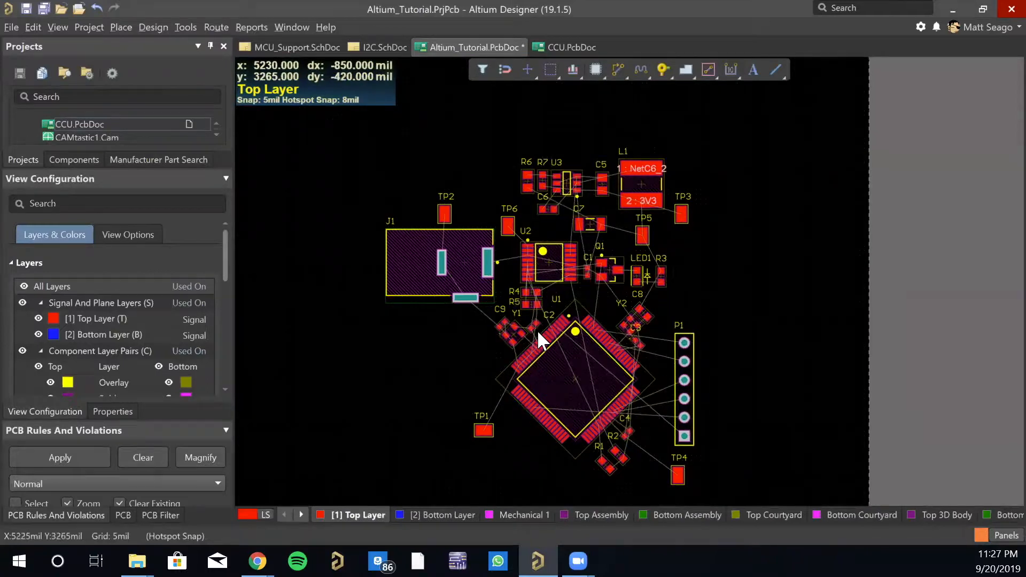
# - Examine the 2D placement of the parts around U3, L1, U2, J1 and U1, and clear the U3 selection
pyautogui.keyDown('ctrl'); pyautogui.scroll(2, 588, 160); pyautogui.keyUp('ctrl')
pyautogui.keyDown('ctrl'); pyautogui.scroll(1, 586, 158); pyautogui.keyUp('ctrl')
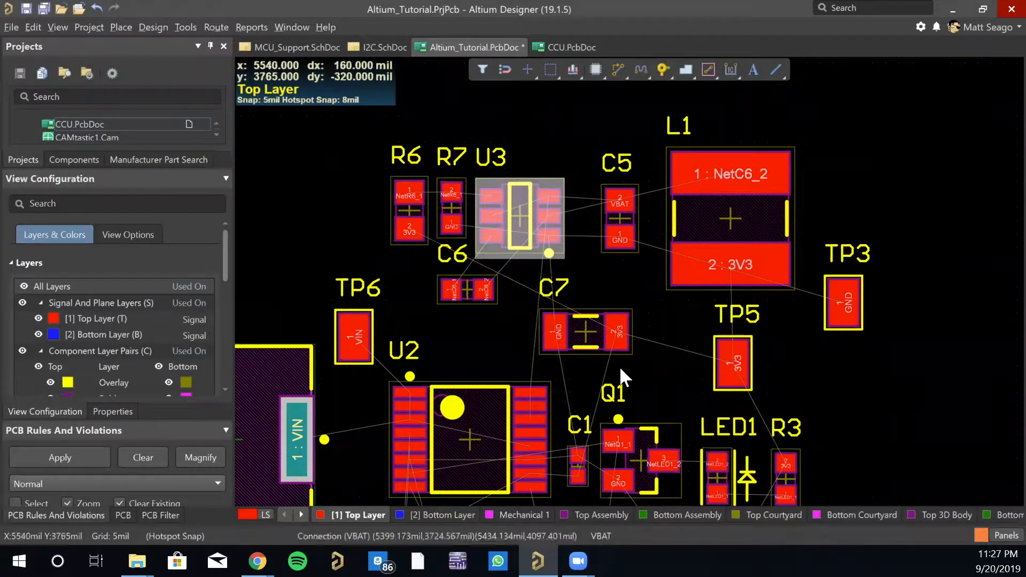
pyautogui.moveTo(570, 358); pyautogui.dragTo(597, 300, button='right')
pyautogui.keyDown('ctrl'); pyautogui.scroll(-2, 570, 336); pyautogui.keyUp('ctrl')
pyautogui.moveTo(598, 379); pyautogui.dragTo(643, 303, button='right')
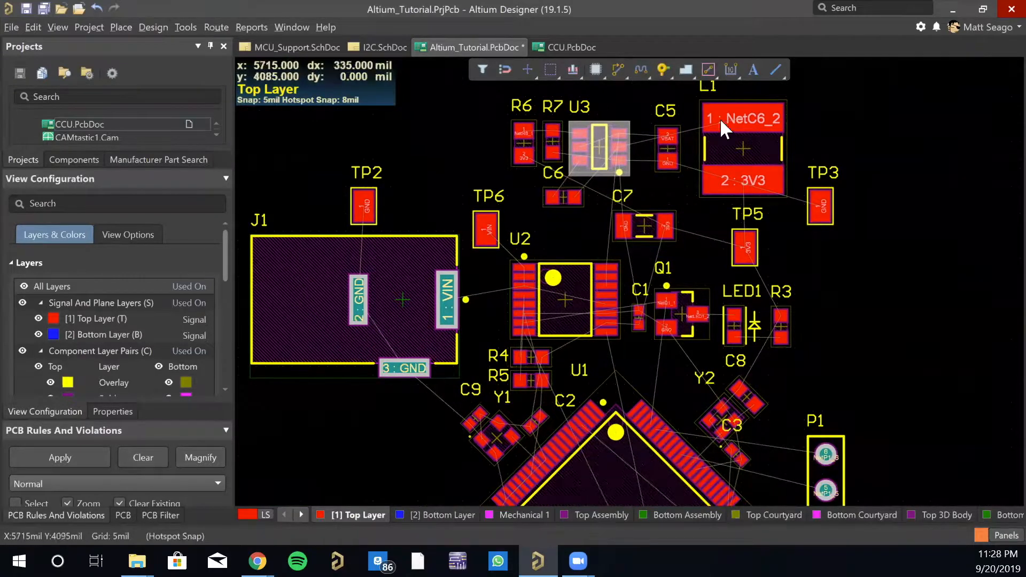
pyautogui.moveTo(671, 307); pyautogui.dragTo(697, 358, button='right')
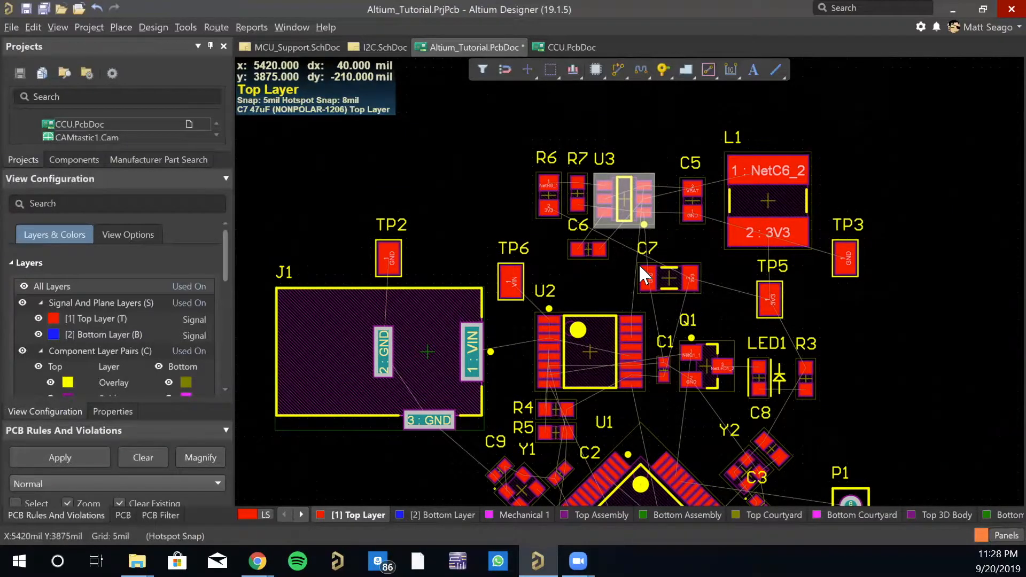
pyautogui.click(482, 194)
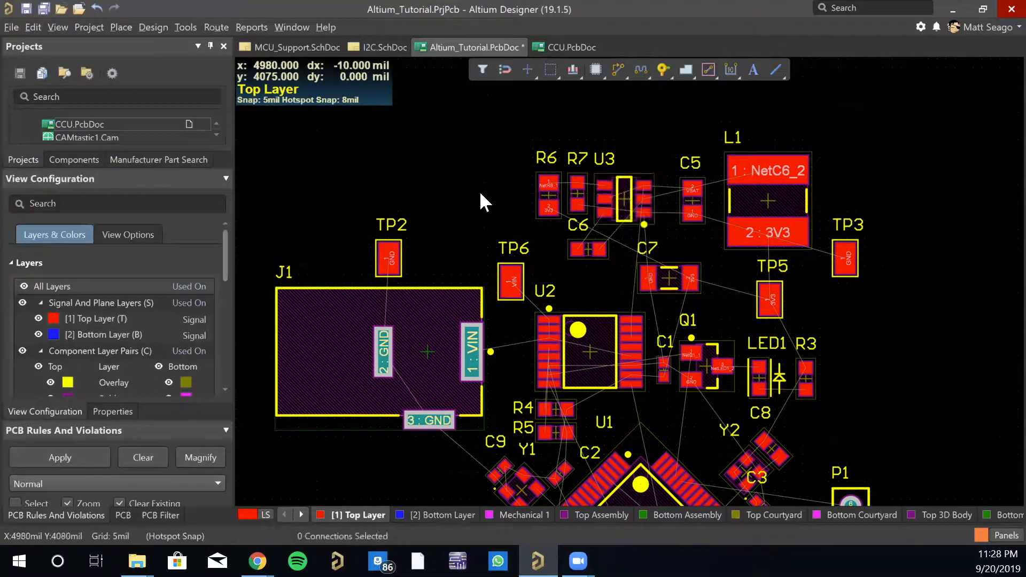
pyautogui.moveTo(566, 272); pyautogui.dragTo(542, 232, button='right')
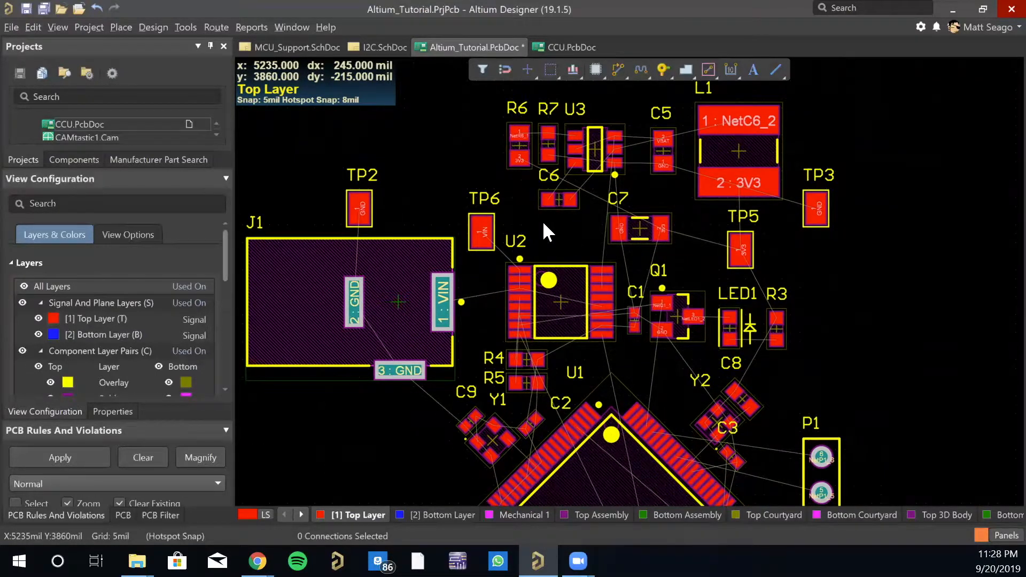
pyautogui.moveTo(609, 436); pyautogui.dragTo(597, 182, button='right')
pyautogui.keyDown('ctrl'); pyautogui.scroll(-2, 604, 219); pyautogui.keyUp('ctrl')
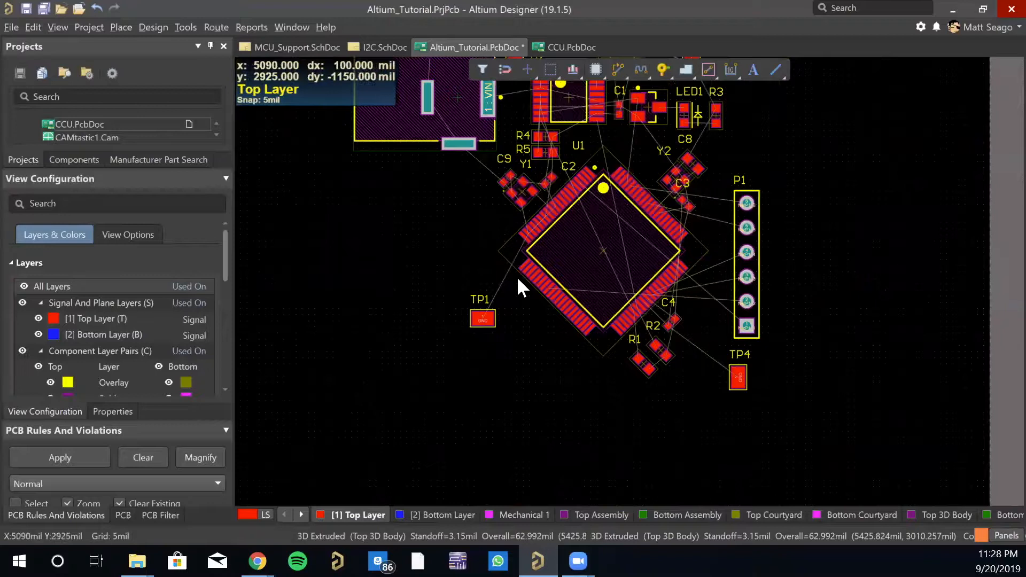
# - Compare the whole board area with the component group in 2D and 3D, ending in the 2D layout
pyautogui.keyDown('ctrl'); pyautogui.scroll(-4, 502, 277); pyautogui.keyUp('ctrl')
pyautogui.moveTo(453, 255); pyautogui.dragTo(533, 291, button='right')
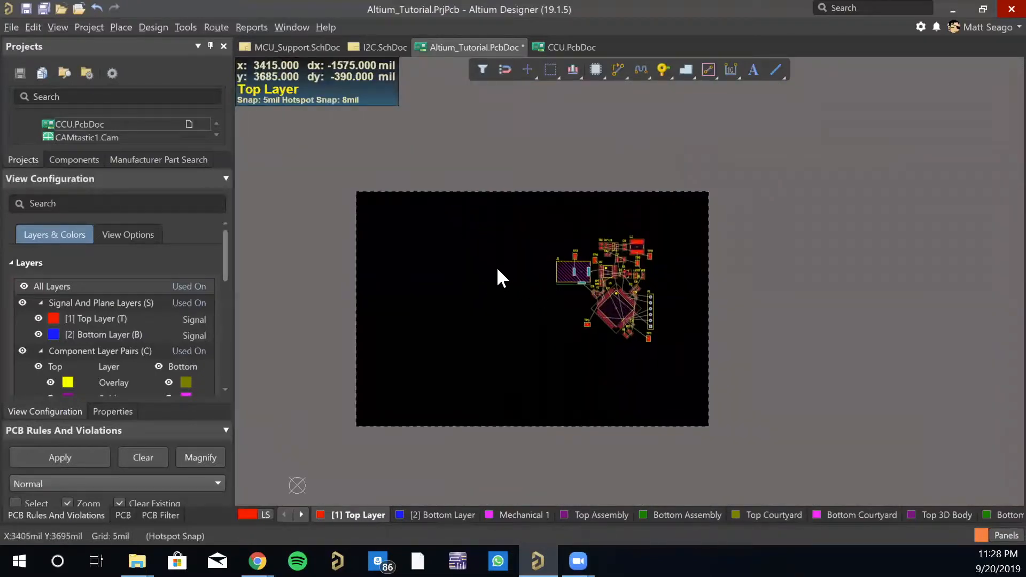
pyautogui.press('3')
pyautogui.keyDown('ctrl'); pyautogui.scroll(-2, 497, 313); pyautogui.keyUp('ctrl')
pyautogui.moveTo(429, 347); pyautogui.dragTo(610, 341, button='right')
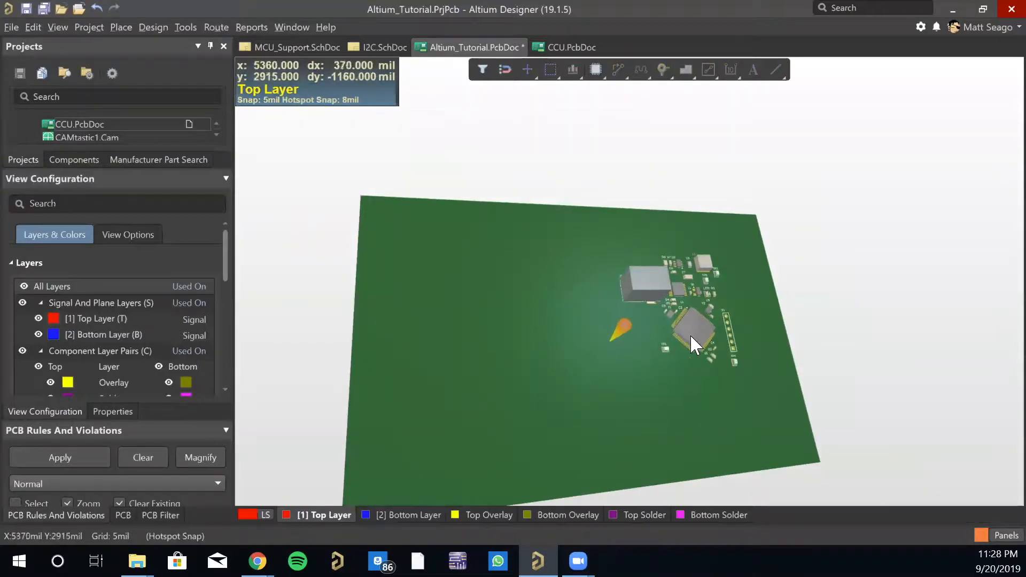
pyautogui.press('2')
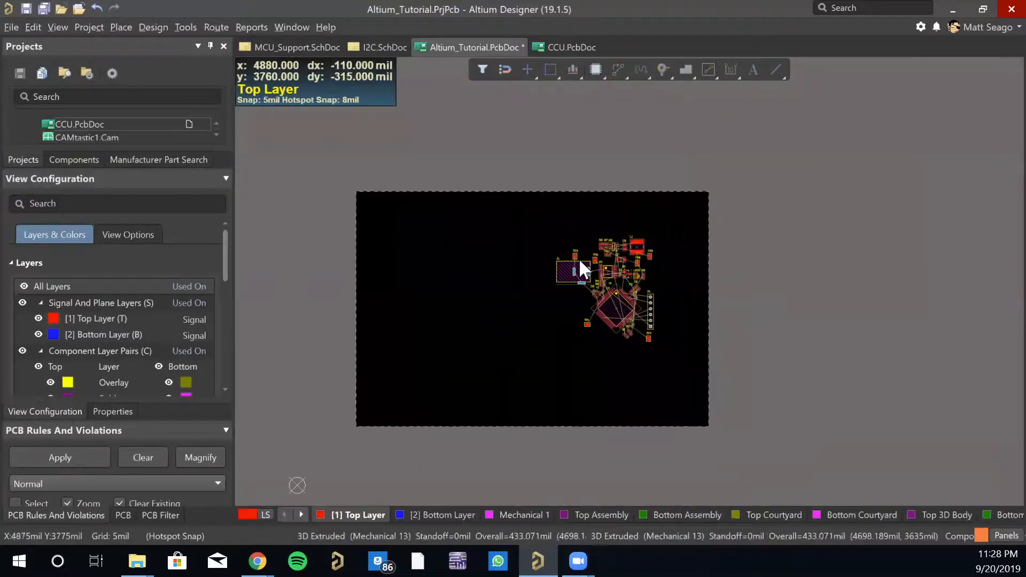
pyautogui.keyDown('ctrl'); pyautogui.scroll(4, 657, 265); pyautogui.keyUp('ctrl')
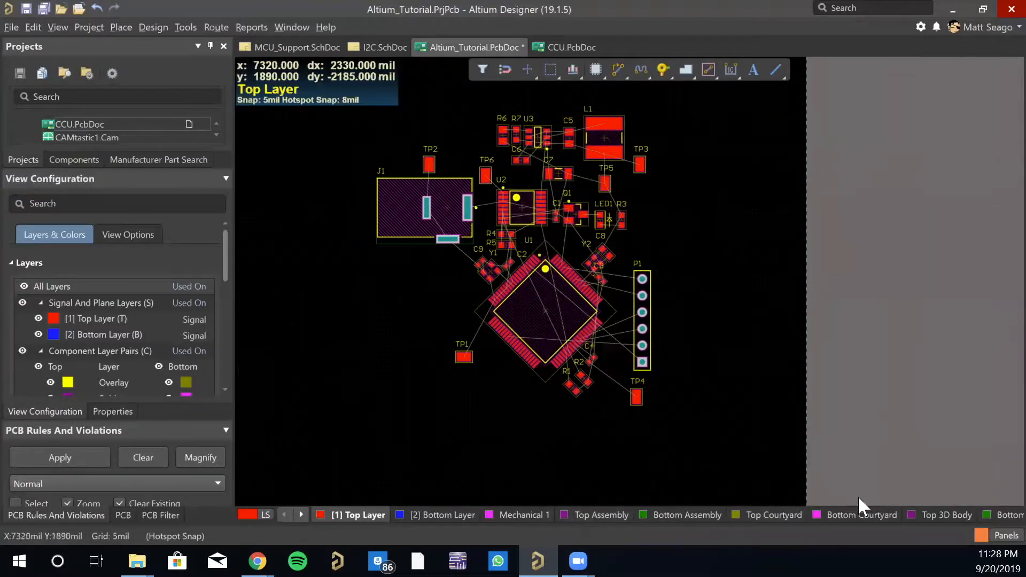
# - Browse the board layers from Mechanical 1 onward and make Top Overlay the active layer
pyautogui.click(525, 514)
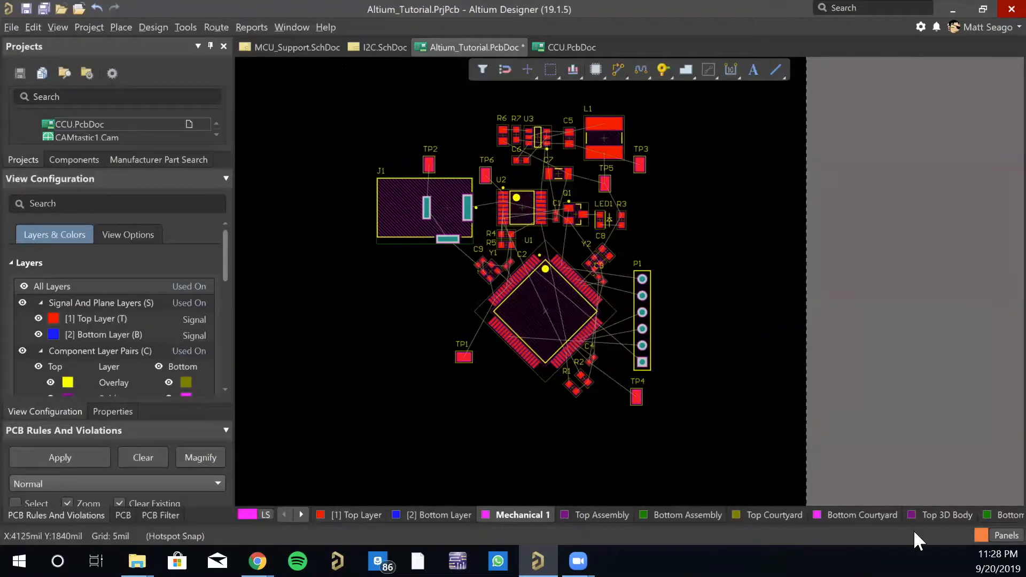
pyautogui.click(300, 514)
pyautogui.click(301, 514)
pyautogui.click(301, 514)
pyautogui.click(302, 514)
pyautogui.click(302, 514)
pyautogui.click(301, 514)
pyautogui.click(780, 517)
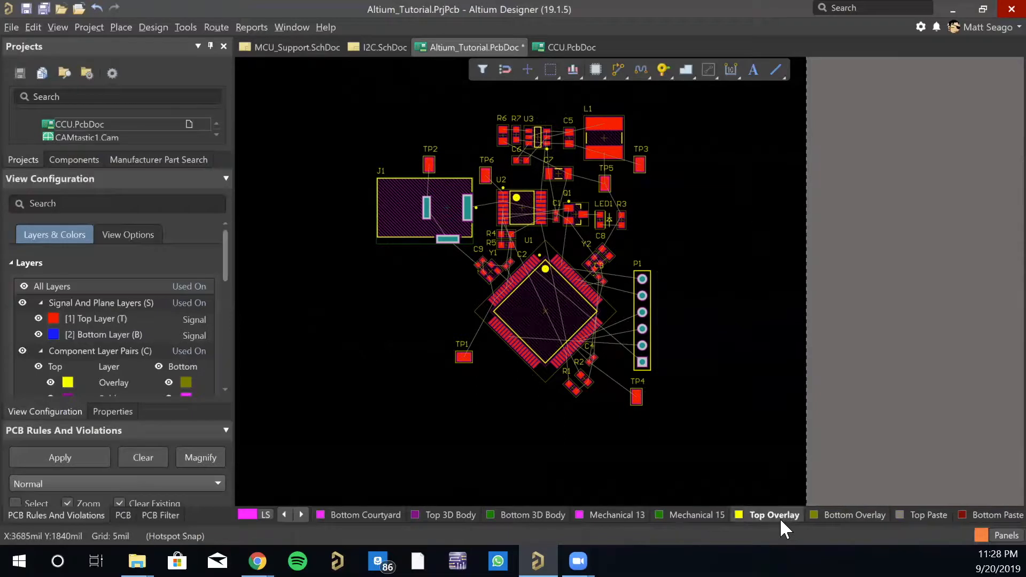
# - Make Mechanical 1 the active layer
pyautogui.click(283, 514)
pyautogui.click(284, 514)
pyautogui.click(284, 514)
pyautogui.click(284, 514)
pyautogui.click(284, 514)
pyautogui.click(283, 514)
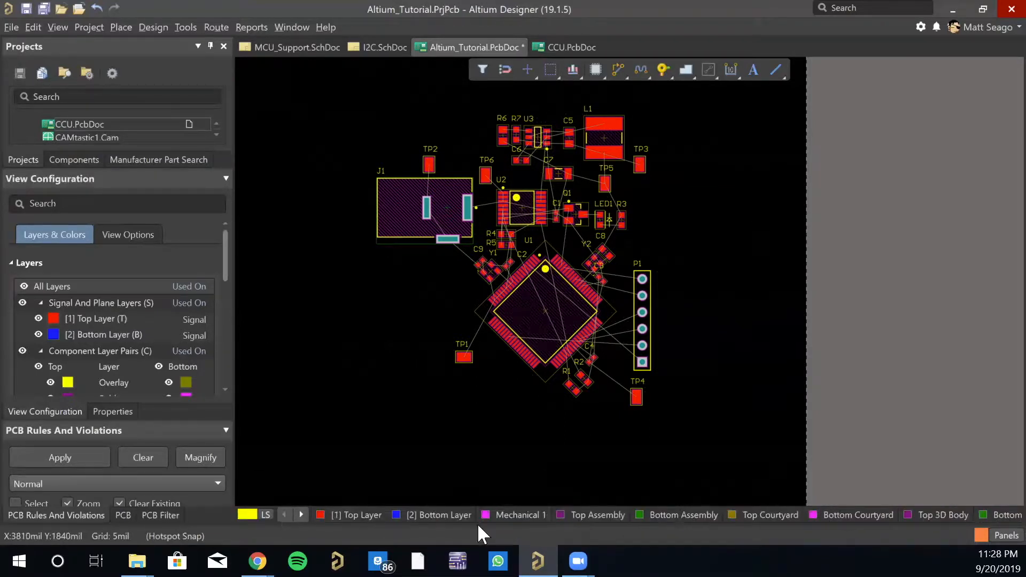
pyautogui.click(530, 515)
pyautogui.keyDown('ctrl'); pyautogui.scroll(1, 521, 394); pyautogui.keyUp('ctrl')
pyautogui.keyDown('ctrl'); pyautogui.scroll(-1, 469, 419); pyautogui.keyUp('ctrl')
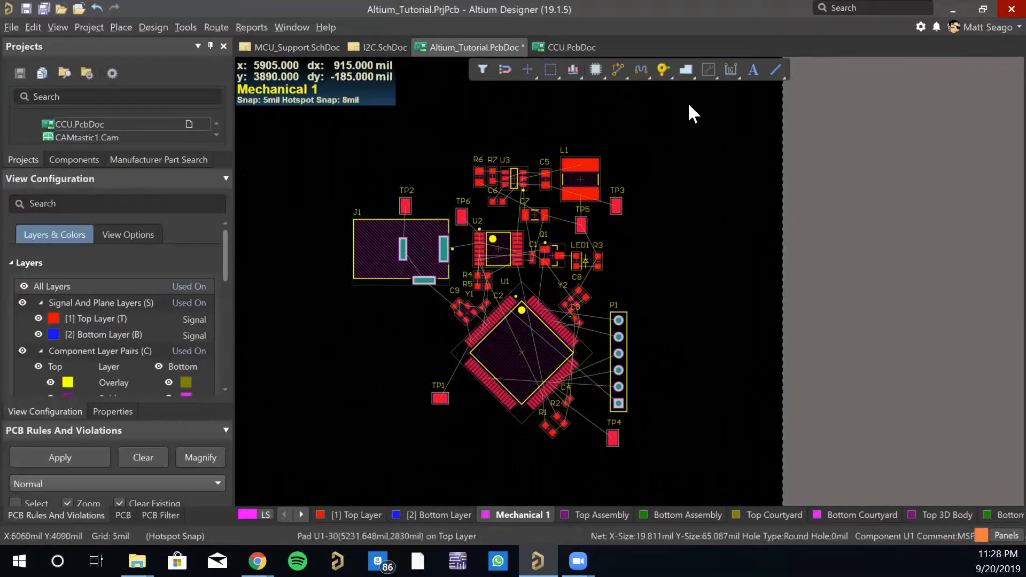
# - Set the snap grid to 50 mil
pyautogui.click(776, 75)
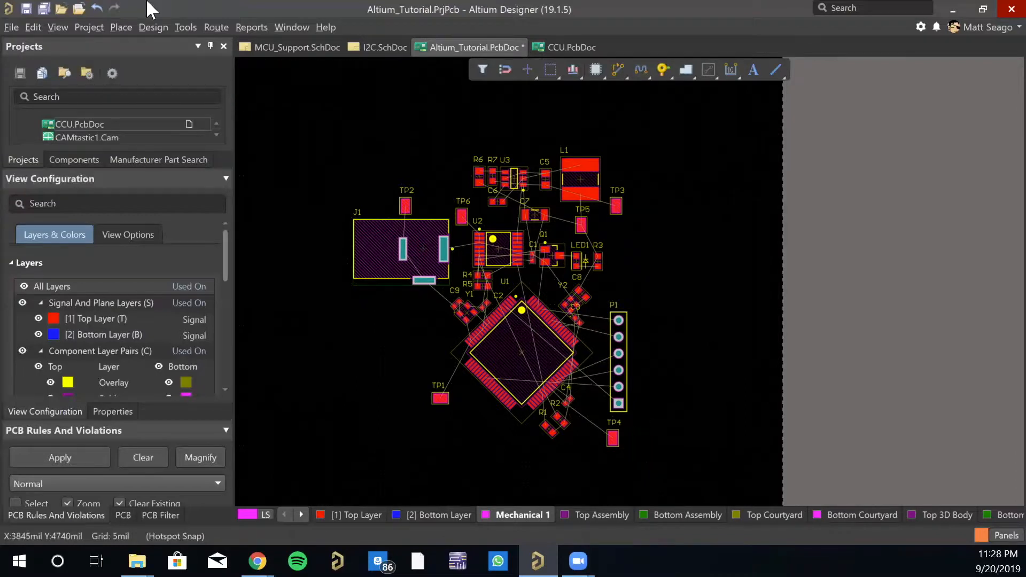
pyautogui.click(55, 26)
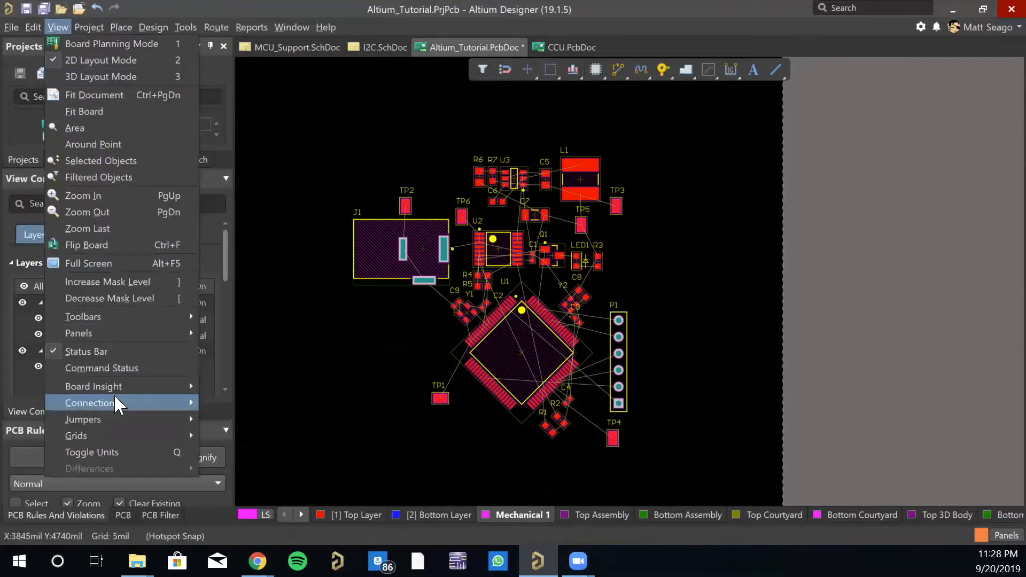
pyautogui.moveTo(111, 432)
pyautogui.click(256, 471)
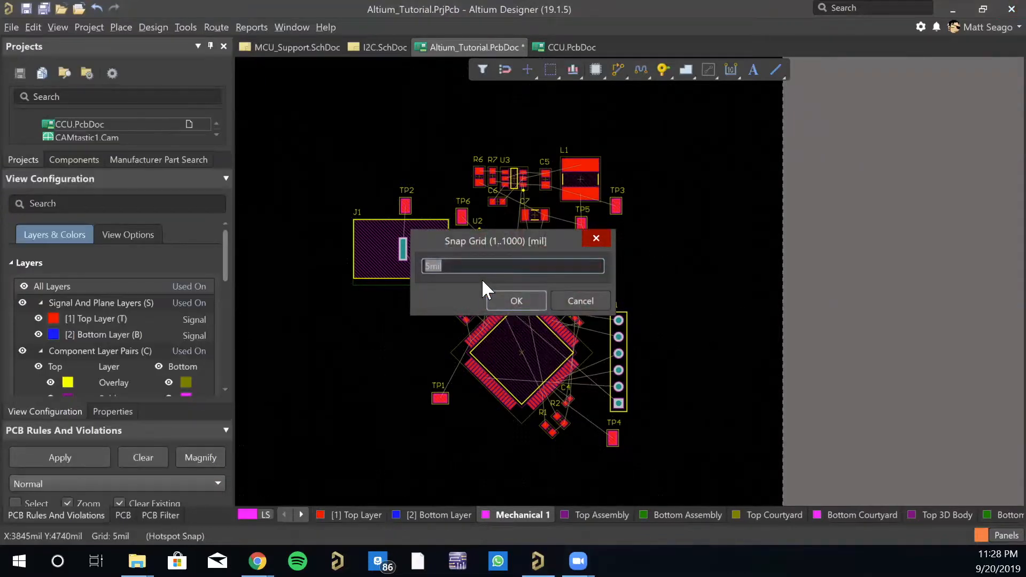
pyautogui.write('50mil')
pyautogui.press('Return')
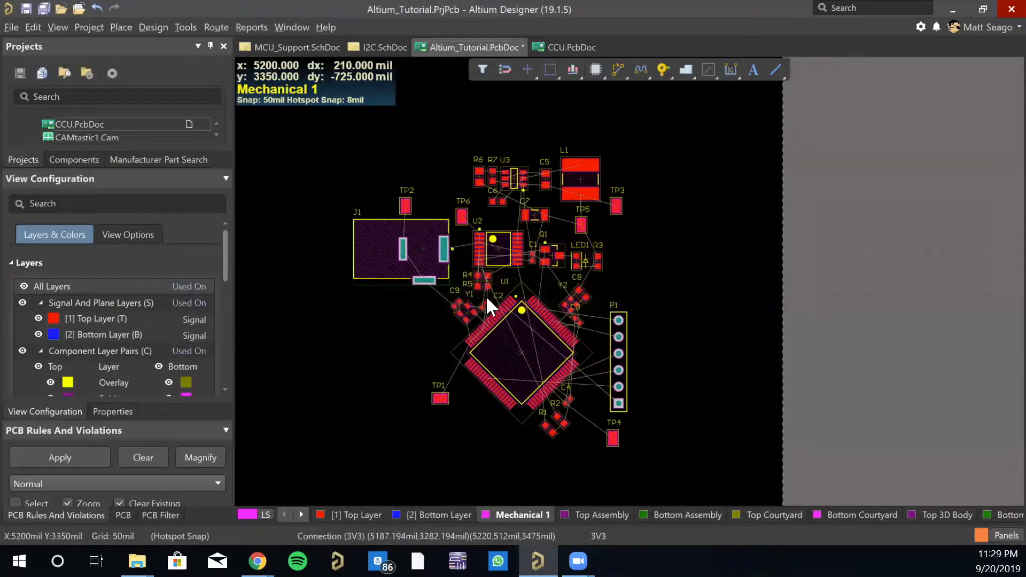
# - Draw a vertical line about 1800 mil long on Mechanical 1 just right of P1, from below TP4 to beside L1
pyautogui.click(774, 72)
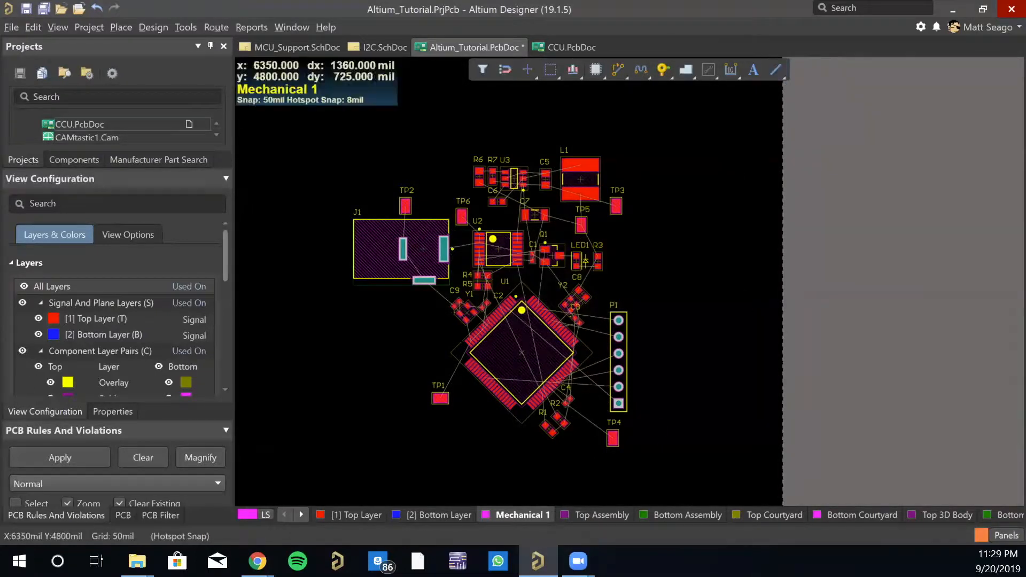
pyautogui.click(634, 455)
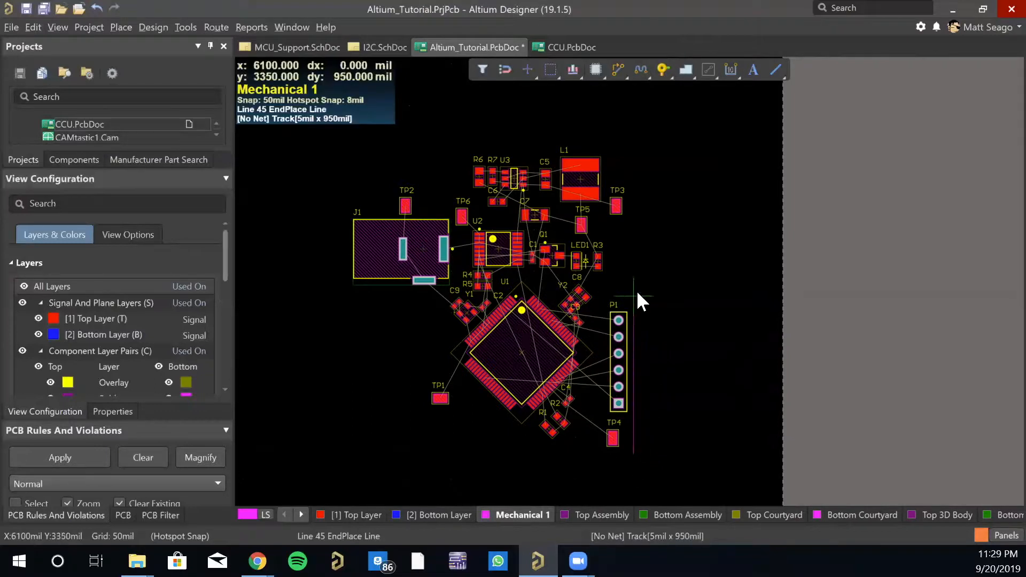
pyautogui.click(633, 154)
pyautogui.rightClick(633, 155)
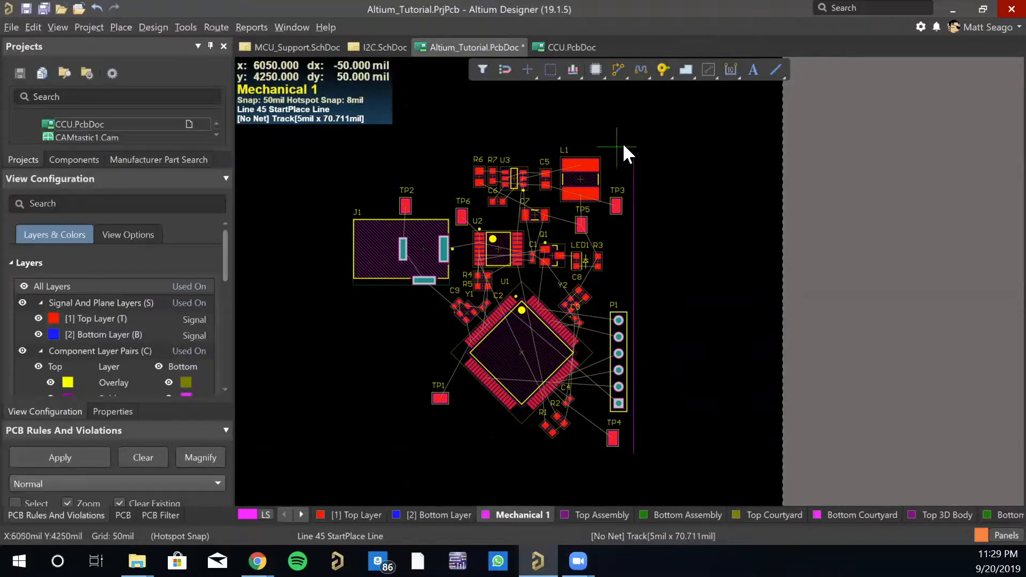
pyautogui.rightClick(637, 154)
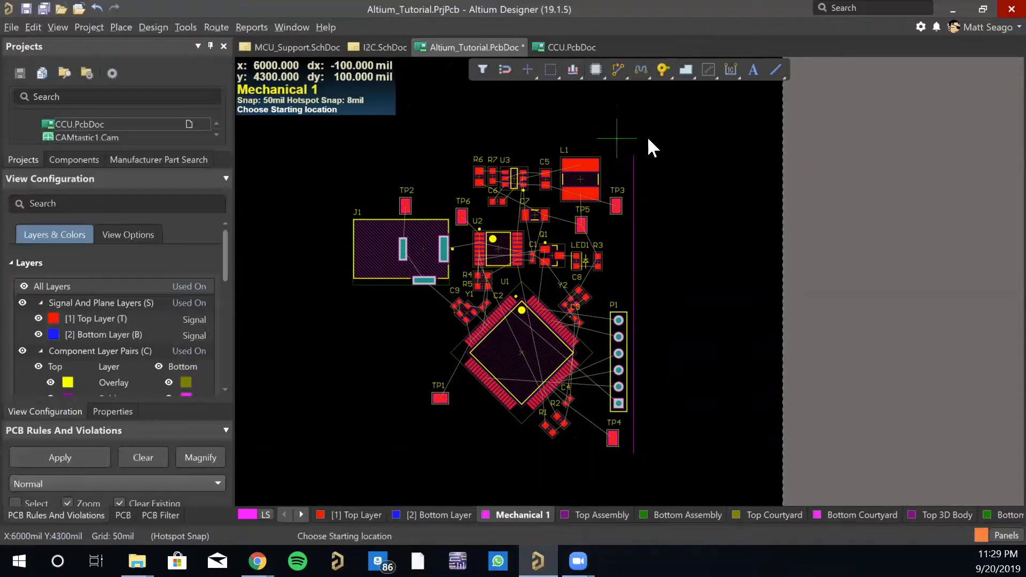
pyautogui.rightClick(675, 130)
# - Draw a quarter arc of 150 mil radius on Mechanical 1, rounding the corner from the upper end of the vertical line beside L1
pyautogui.rightClick(769, 71)
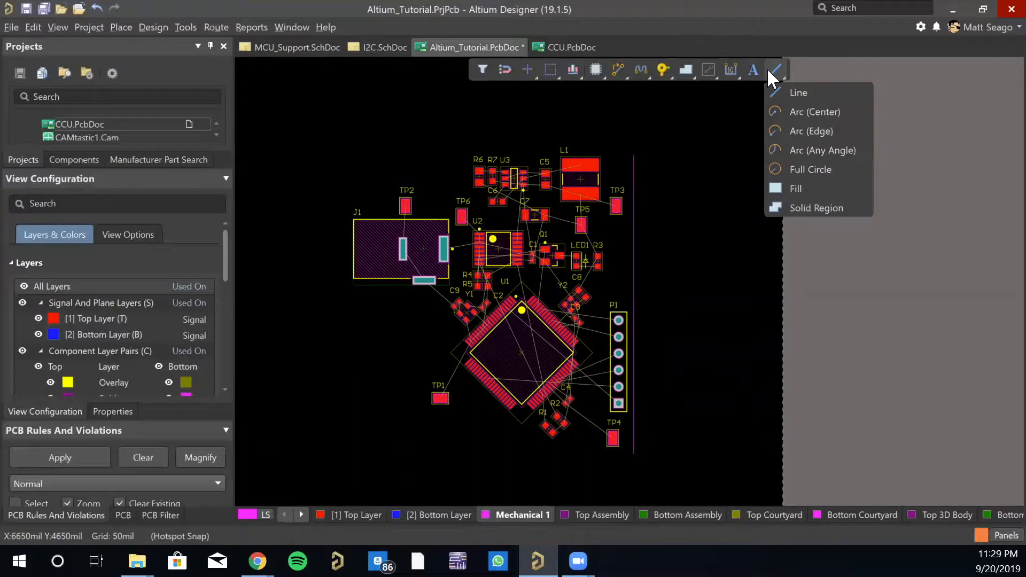
pyautogui.click(793, 132)
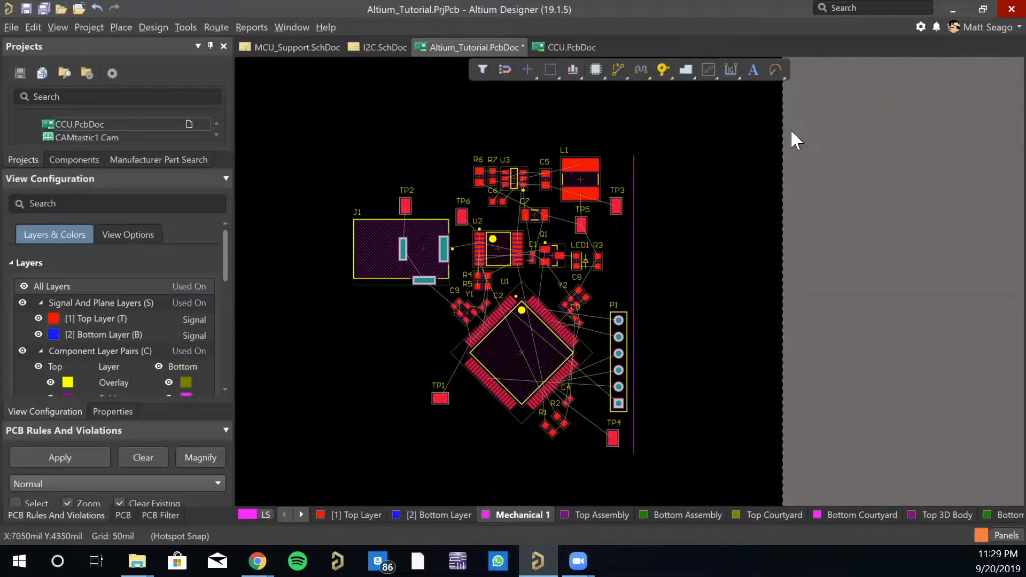
pyautogui.click(633, 155)
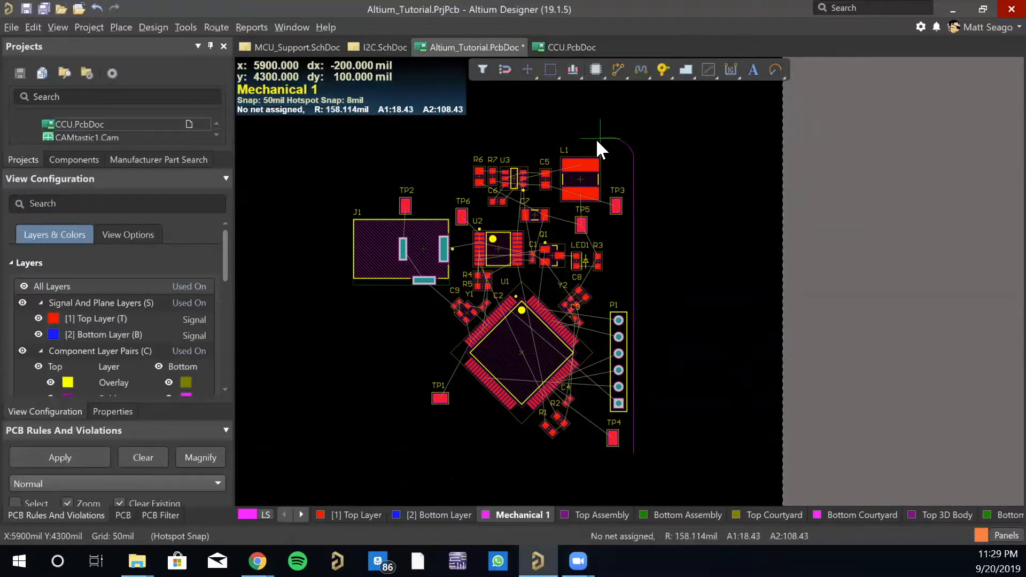
pyautogui.click(609, 129)
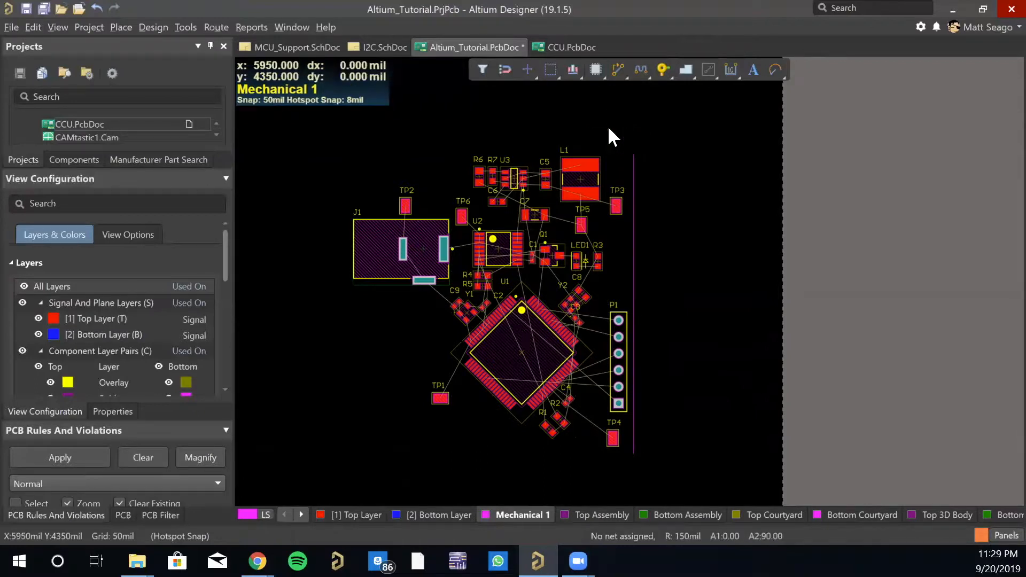
pyautogui.rightClick(599, 127)
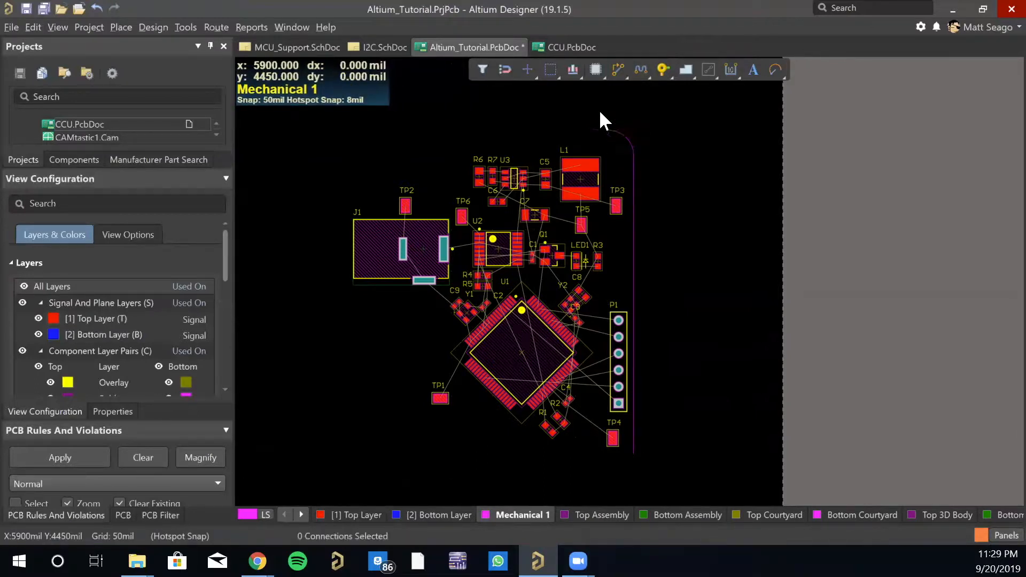
# - Draw the upper outline from the arc: an 800 mil horizontal line, a diagonal toward J1, and a horizontal line about 500 mil long above TP2
pyautogui.moveTo(771, 66); pyautogui.dragTo(785, 86)
pyautogui.click(607, 127)
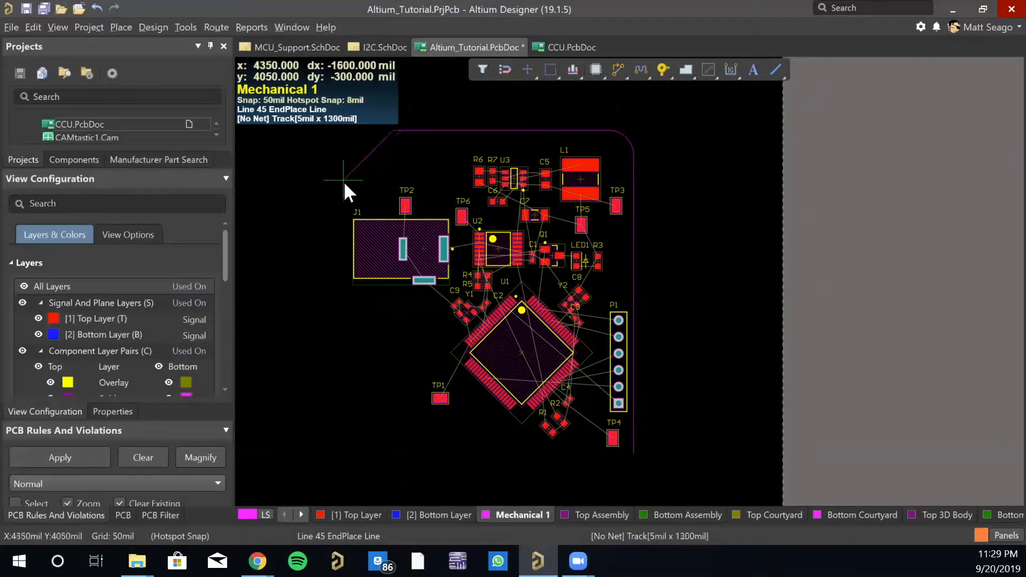
pyautogui.click(434, 171)
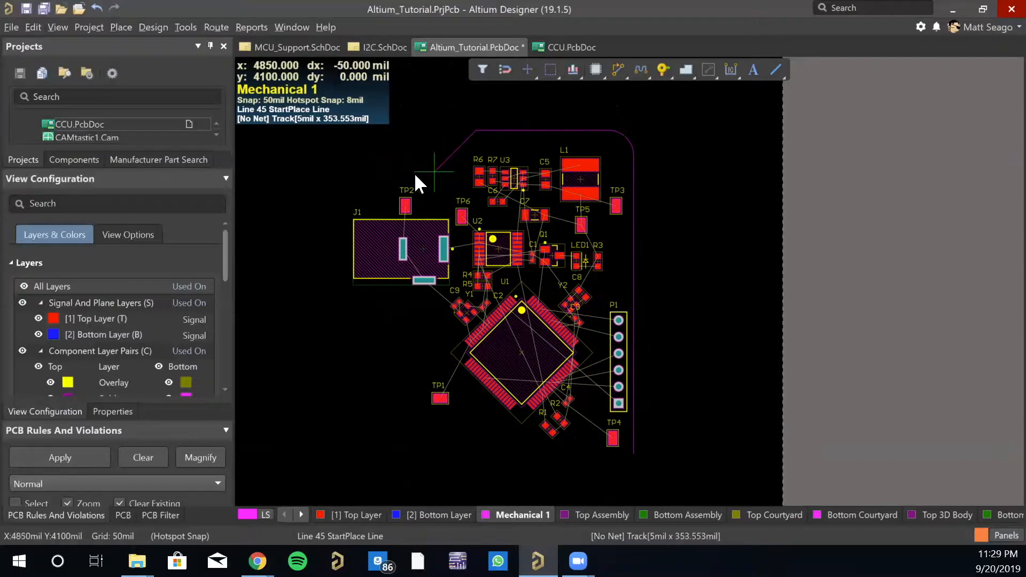
pyautogui.click(345, 179)
pyautogui.click(337, 190)
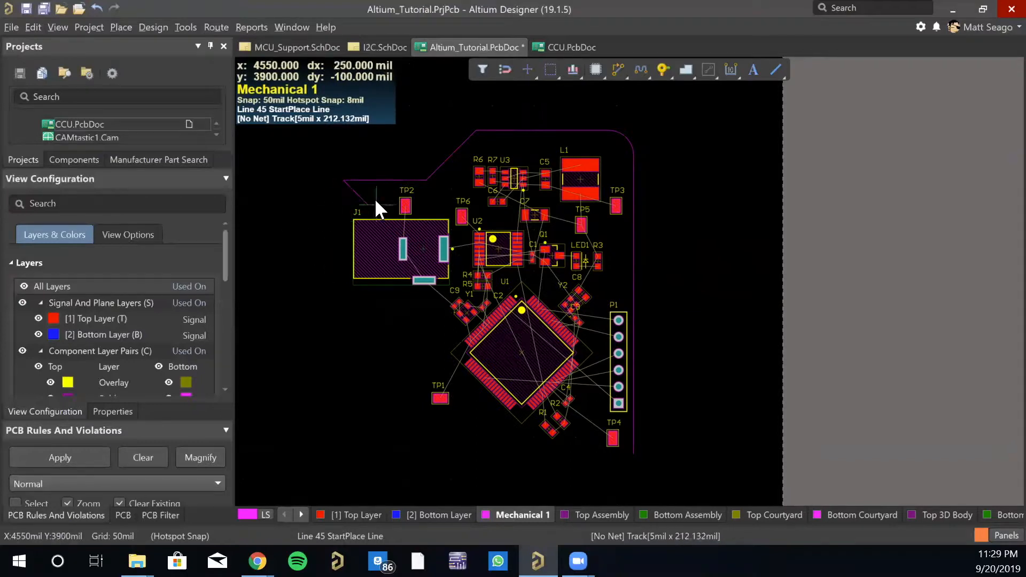
pyautogui.rightClick(349, 192)
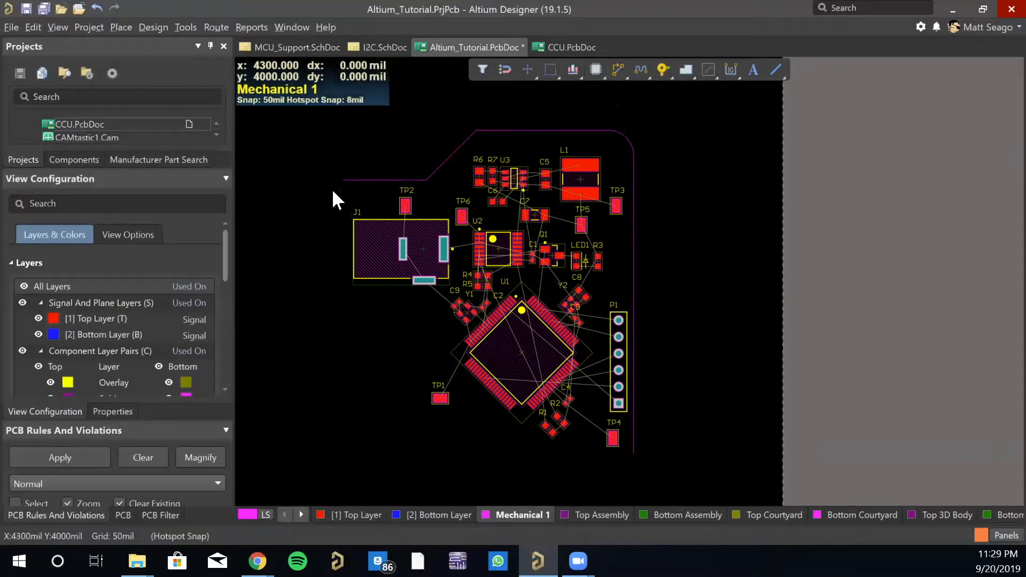
# - Shorten the horizontal outline line above TP2 by about 50 mil at its outer end
pyautogui.keyDown('ctrl'); pyautogui.scroll(5, 331, 188); pyautogui.keyUp('ctrl')
pyautogui.click(356, 171)
pyautogui.moveTo(357, 171); pyautogui.dragTo(384, 171)
pyautogui.click(410, 197)
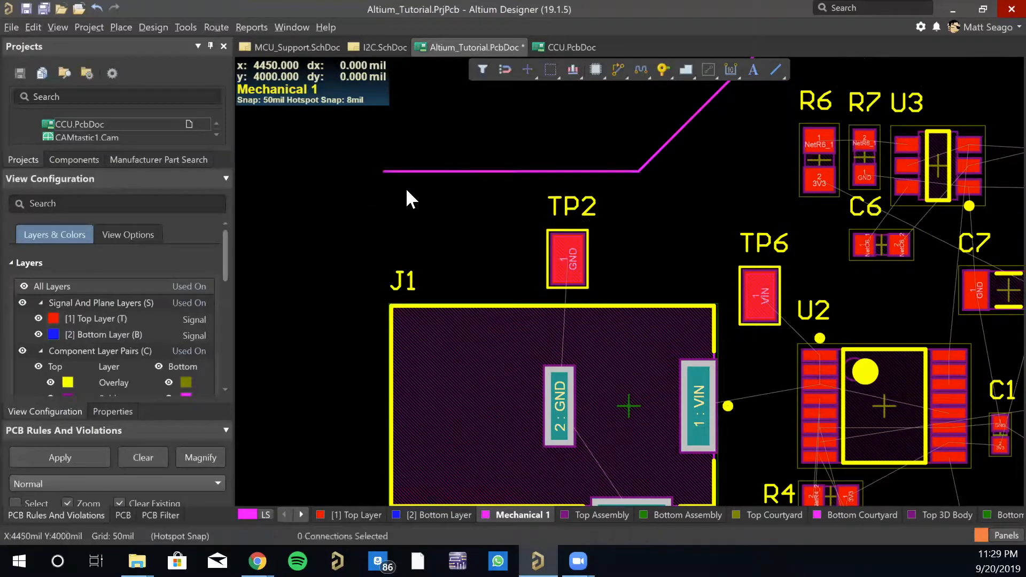
# - Draw the outline from that line's outer end 900 mil straight down past J1, continuing diagonally toward TP1
pyautogui.click(776, 69)
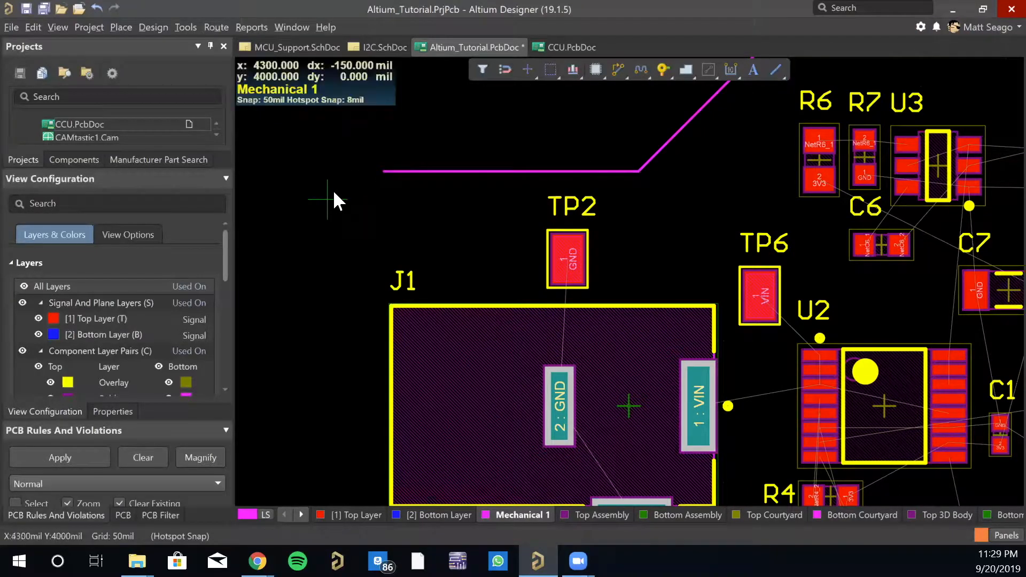
pyautogui.click(383, 171)
pyautogui.scroll(-4, 357, 319)
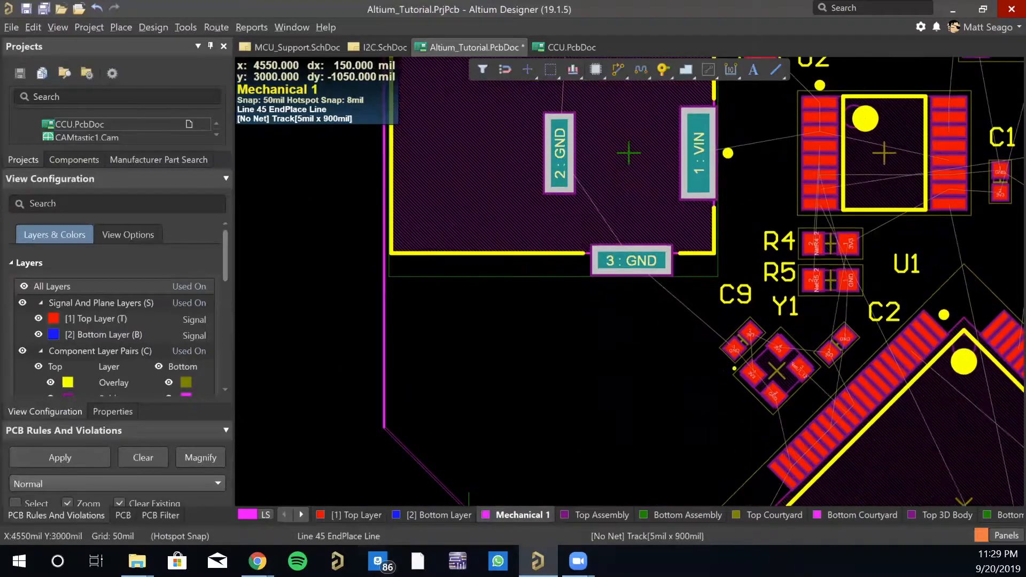
pyautogui.click(539, 316)
pyautogui.press('space')
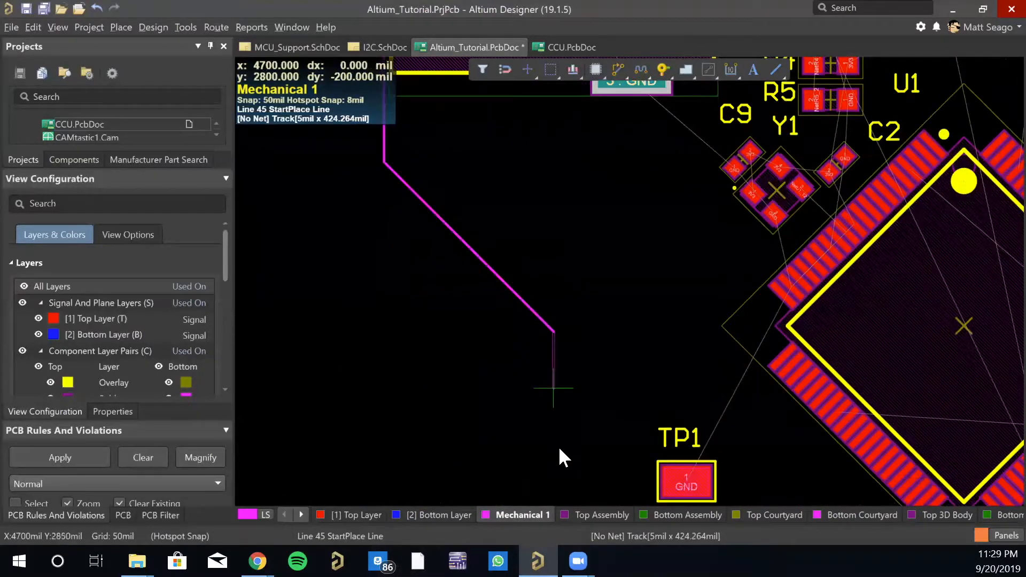
# - Continue the outline about 200 mil straight down beside TP1 and about 424 mil diagonally to the level of the lower end of P1's line
pyautogui.click(603, 381)
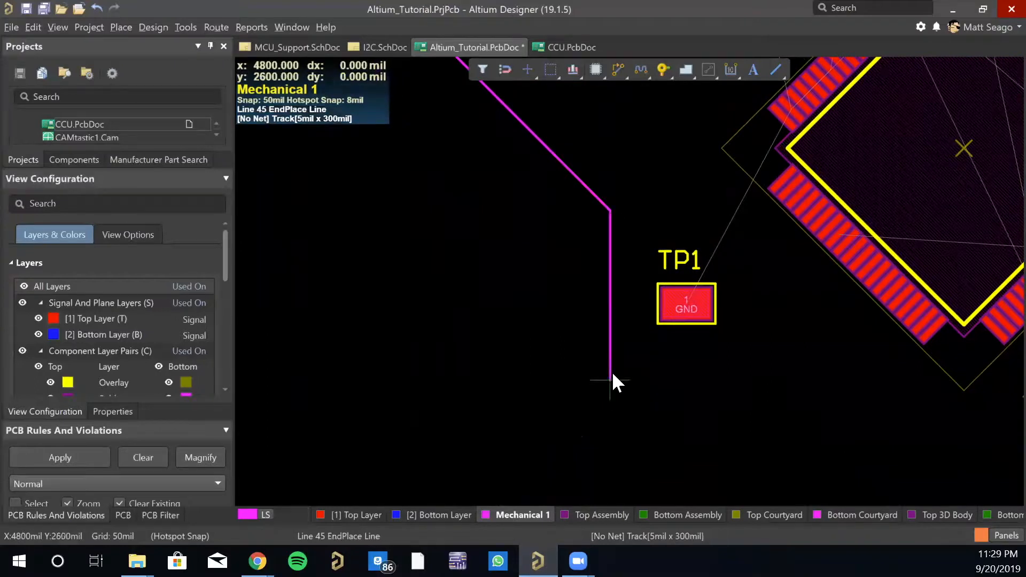
pyautogui.keyDown('ctrl'); pyautogui.scroll(-3, 650, 408); pyautogui.keyUp('ctrl')
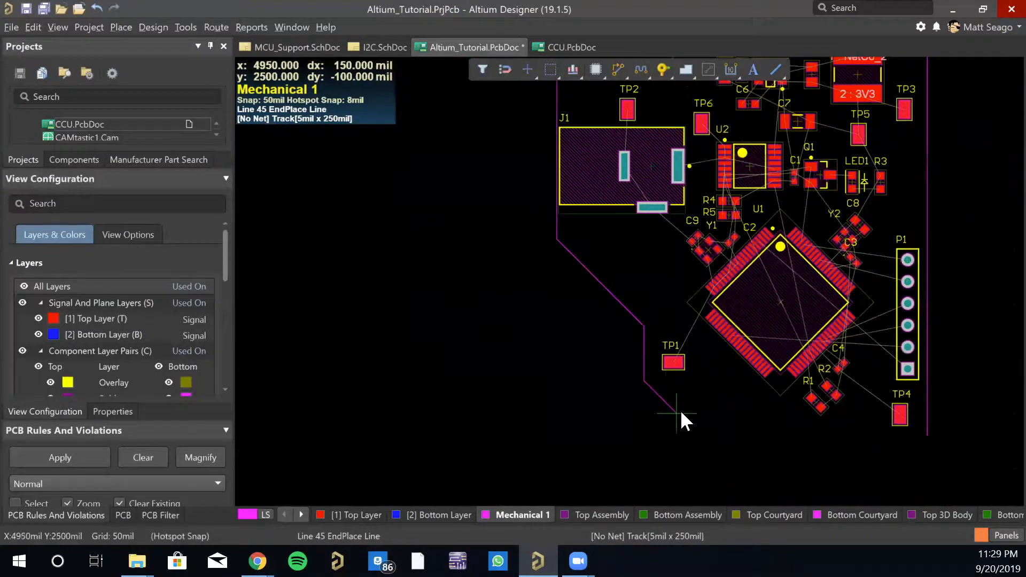
pyautogui.click(704, 431)
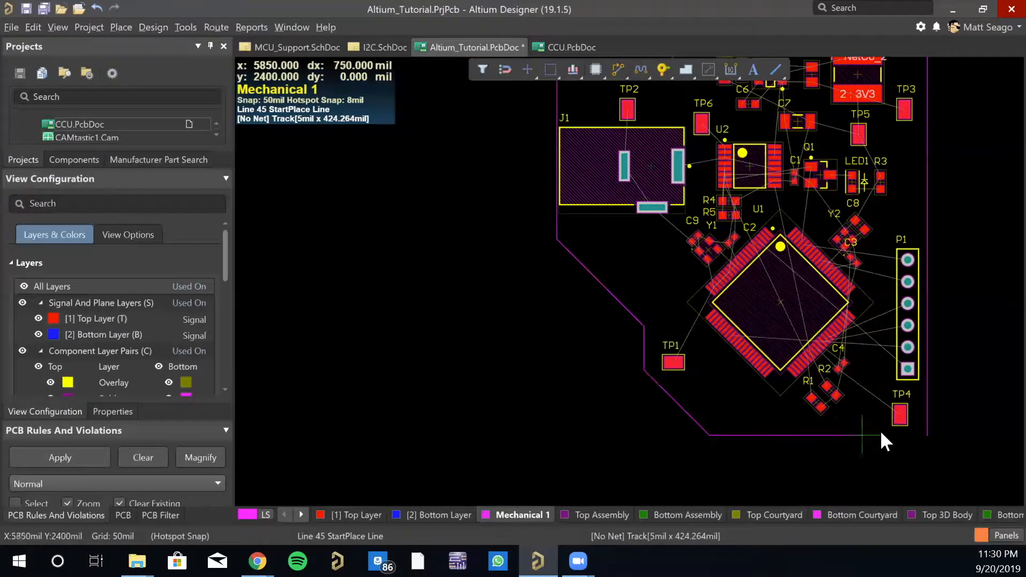
# - Close the outline with a 1000 mil horizontal line below TP4, joining the lower diagonal to the vertical line beside P1
pyautogui.click(931, 431)
pyautogui.rightClick(931, 431)
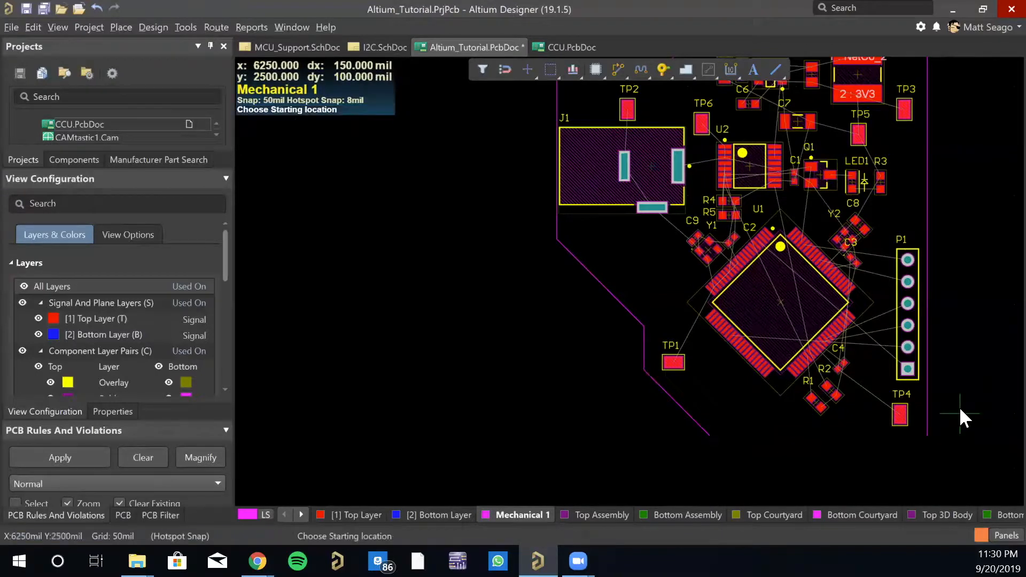
pyautogui.click(710, 437)
pyautogui.click(928, 434)
pyautogui.rightClick(928, 434)
# - Select all the outline lines and the corner arc on Mechanical 1 and define the board shape from these selected objects
pyautogui.moveTo(903, 265); pyautogui.dragTo(752, 316, button='right')
pyautogui.click(744, 309)
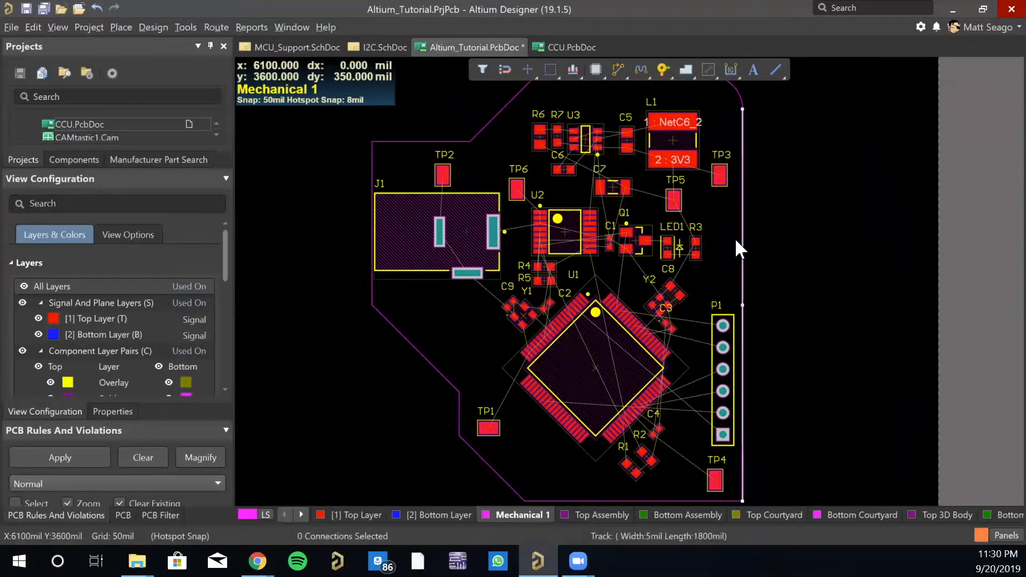
pyautogui.scroll(3, 729, 225)
pyautogui.click(735, 214)
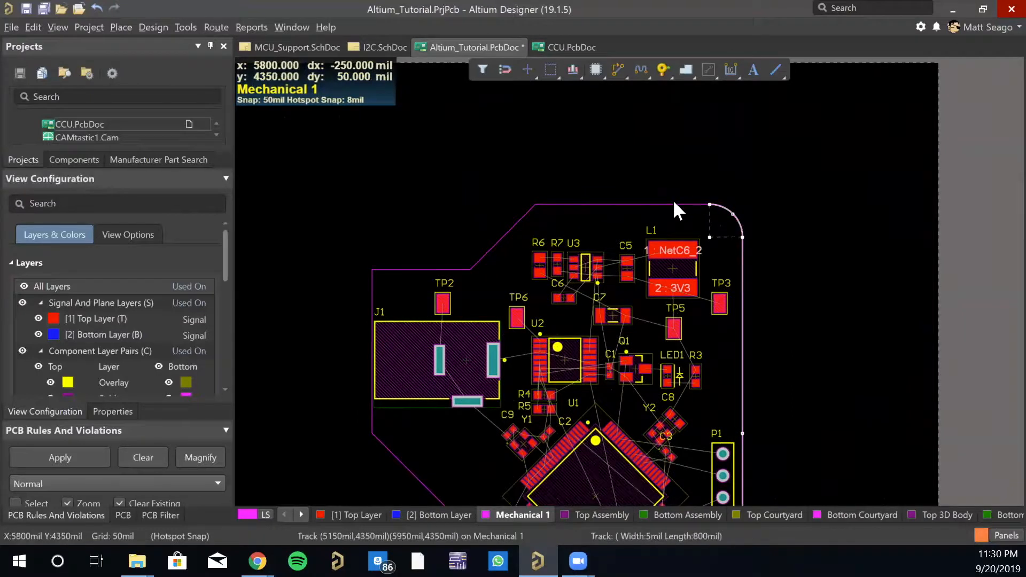
pyautogui.keyDown('shift'); pyautogui.click(655, 203); pyautogui.keyUp('shift')
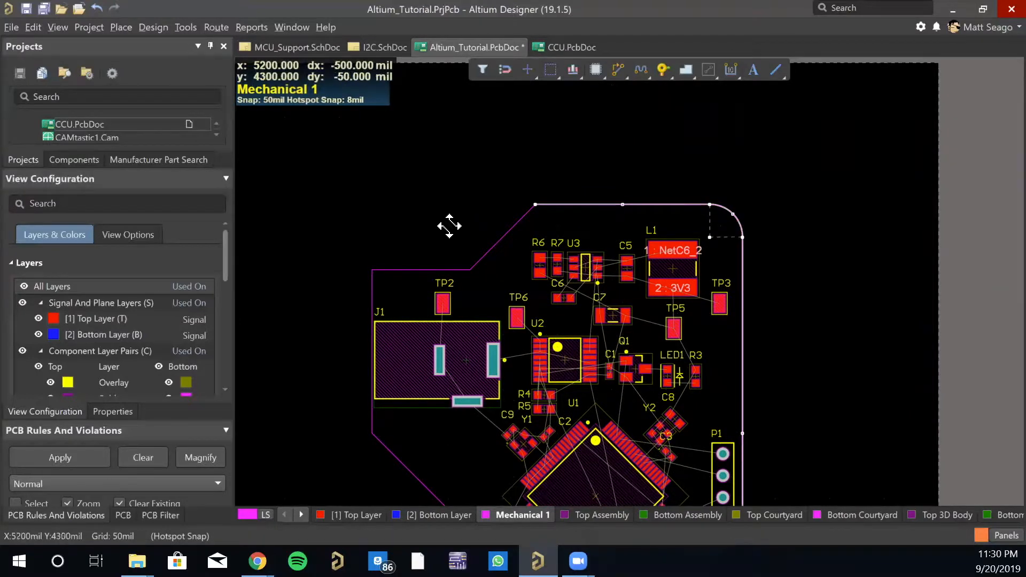
pyautogui.keyDown('shift'); pyautogui.click(485, 253); pyautogui.keyUp('shift')
pyautogui.keyDown('shift'); pyautogui.click(427, 269); pyautogui.keyUp('shift')
pyautogui.keyDown('shift'); pyautogui.click(372, 302); pyautogui.keyUp('shift')
pyautogui.moveTo(379, 438); pyautogui.dragTo(251, 245, button='right')
pyautogui.keyDown('shift'); pyautogui.click(307, 305); pyautogui.keyUp('shift')
pyautogui.keyDown('shift'); pyautogui.click(331, 353); pyautogui.keyUp('shift')
pyautogui.keyDown('shift'); pyautogui.click(371, 412); pyautogui.keyUp('shift')
pyautogui.keyDown('shift'); pyautogui.click(419, 437); pyautogui.keyUp('shift')
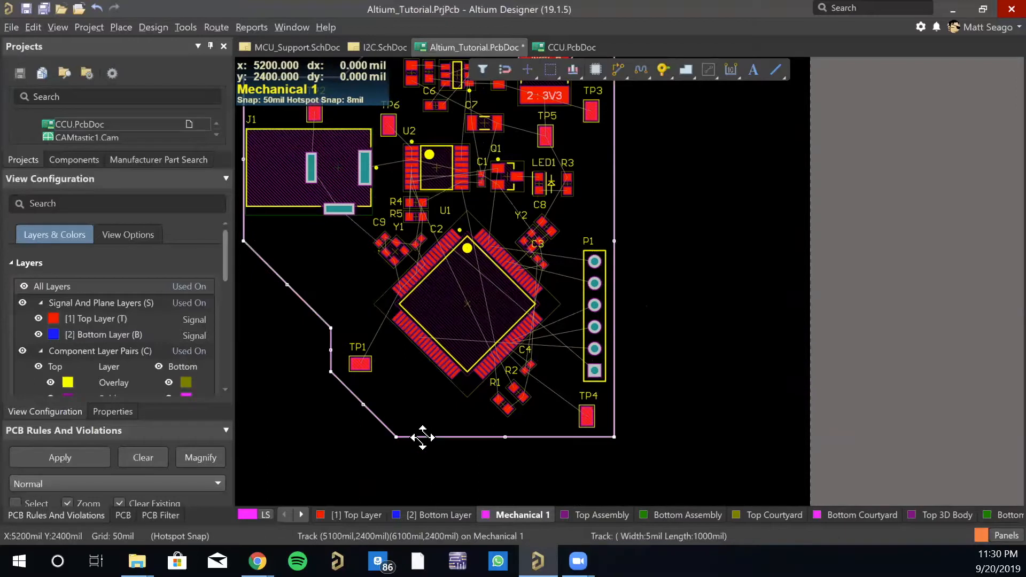
pyautogui.moveTo(461, 369); pyautogui.dragTo(498, 360, button='right')
pyautogui.keyDown('ctrl'); pyautogui.scroll(-1, 499, 361); pyautogui.keyUp('ctrl')
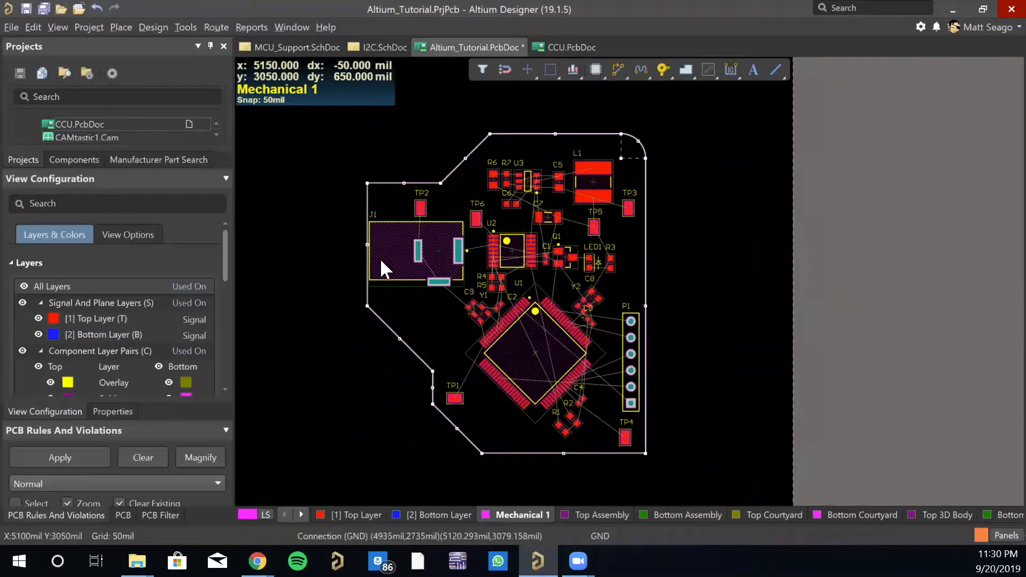
pyautogui.click(156, 30)
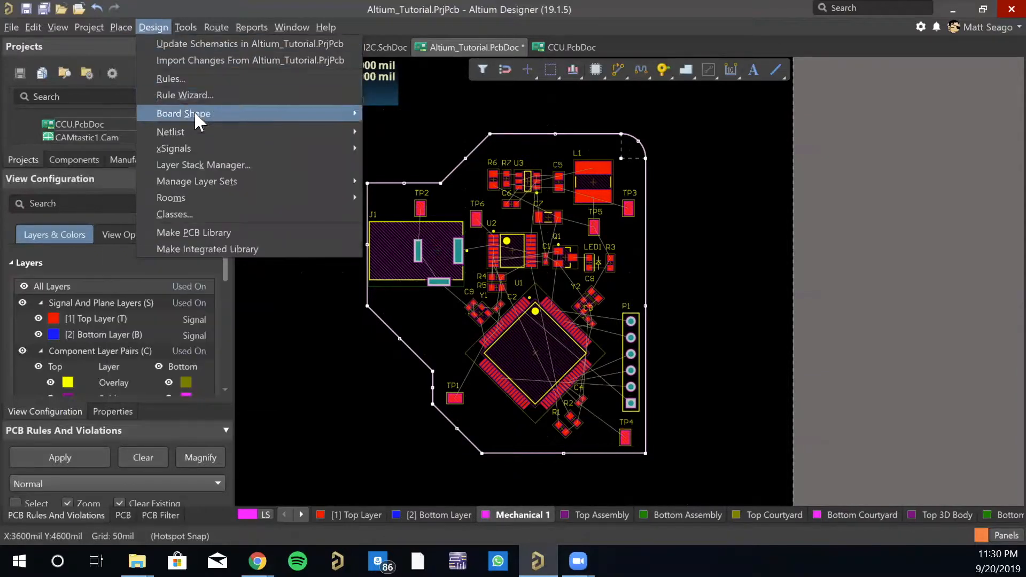
pyautogui.moveTo(195, 112)
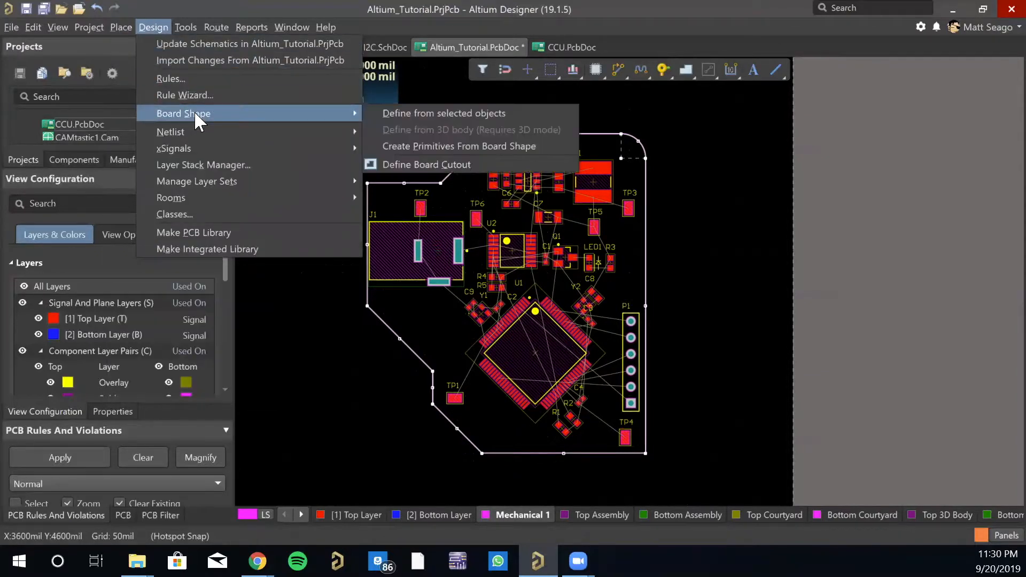
pyautogui.click(393, 113)
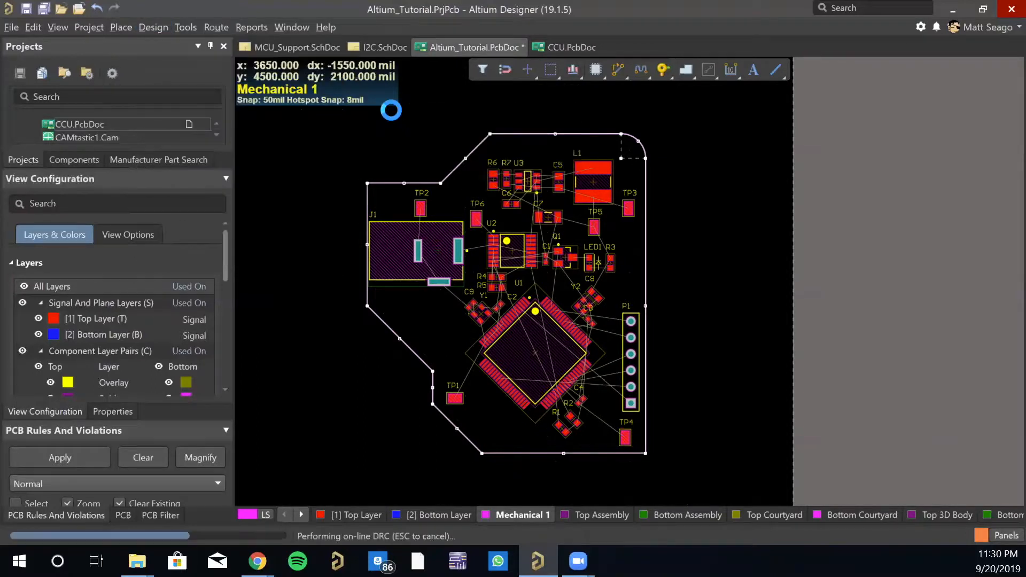
# - Examine the newly shaped board and its components in 3D, close up and from a tilted angle
pyautogui.moveTo(597, 249); pyautogui.dragTo(633, 242, button='right')
pyautogui.press('3')
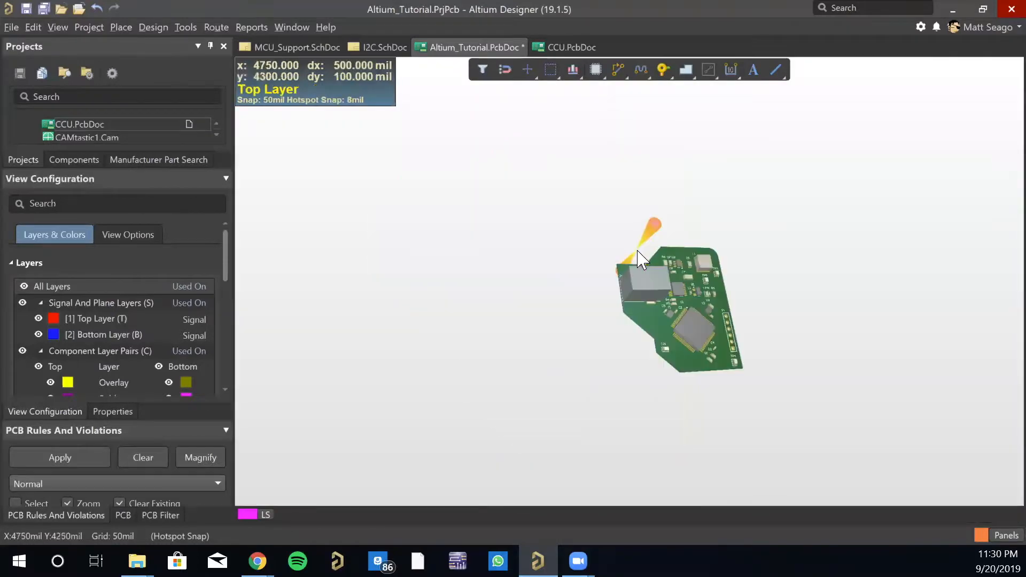
pyautogui.keyDown('ctrl'); pyautogui.scroll(5, 582, 261); pyautogui.keyUp('ctrl')
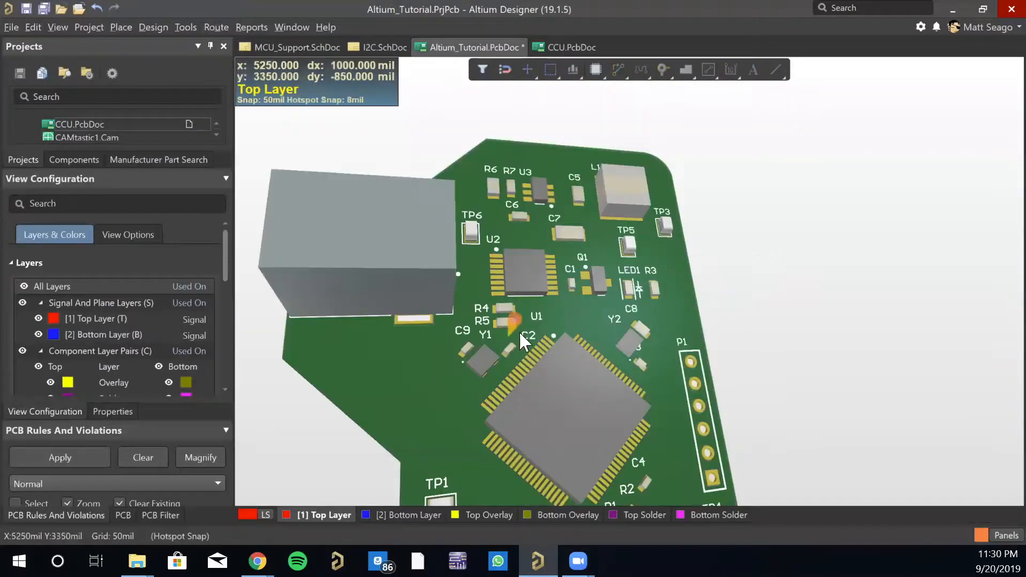
pyautogui.keyDown('ctrl'); pyautogui.scroll(-5, 583, 262); pyautogui.keyUp('ctrl')
pyautogui.keyDown('shift'); pyautogui.moveTo(630, 270); pyautogui.dragTo(558, 255, button='right'); pyautogui.keyUp('shift')
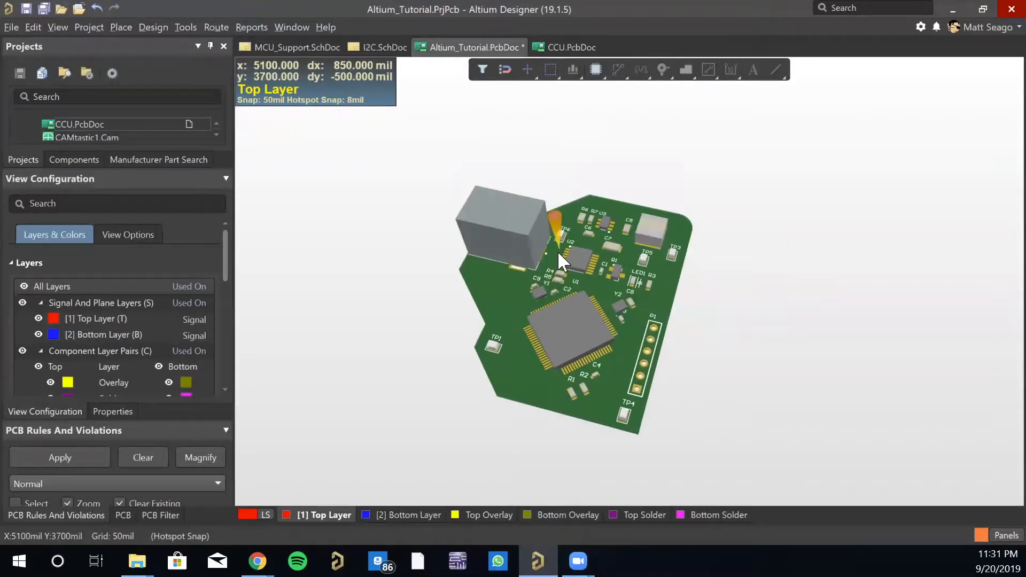
pyautogui.moveTo(650, 376); pyautogui.dragTo(659, 356, button='right')
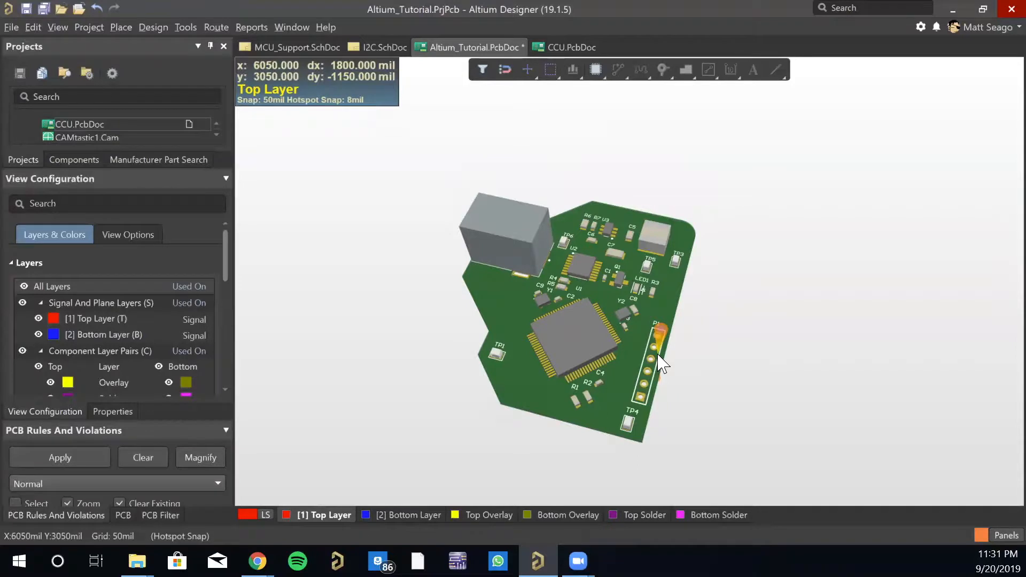
# - Return to the 2D view and inspect the component placement and connection lines around U1, R1, R2 and C4
pyautogui.press('2')
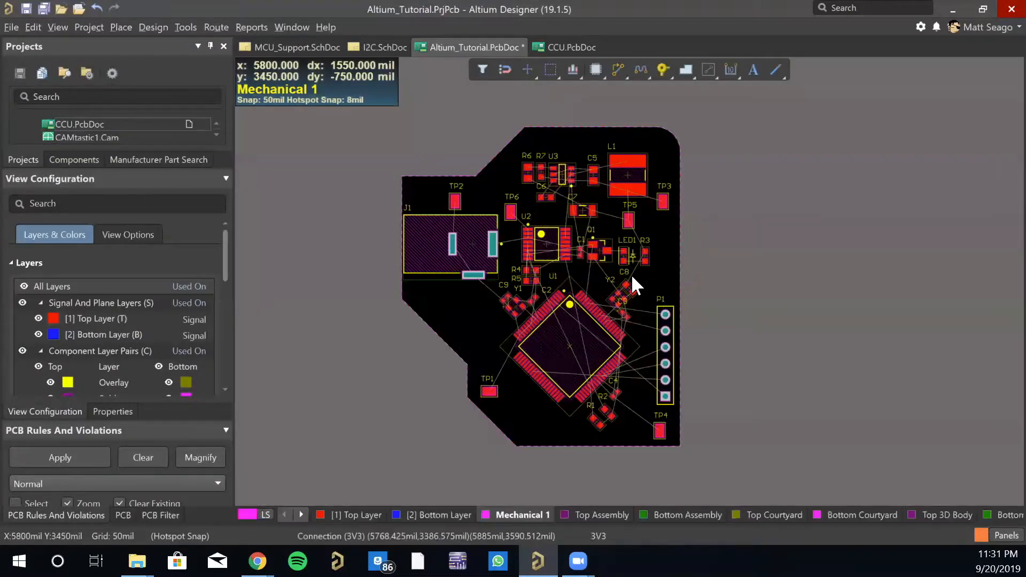
pyautogui.keyDown('ctrl'); pyautogui.scroll(3, 540, 264); pyautogui.keyUp('ctrl')
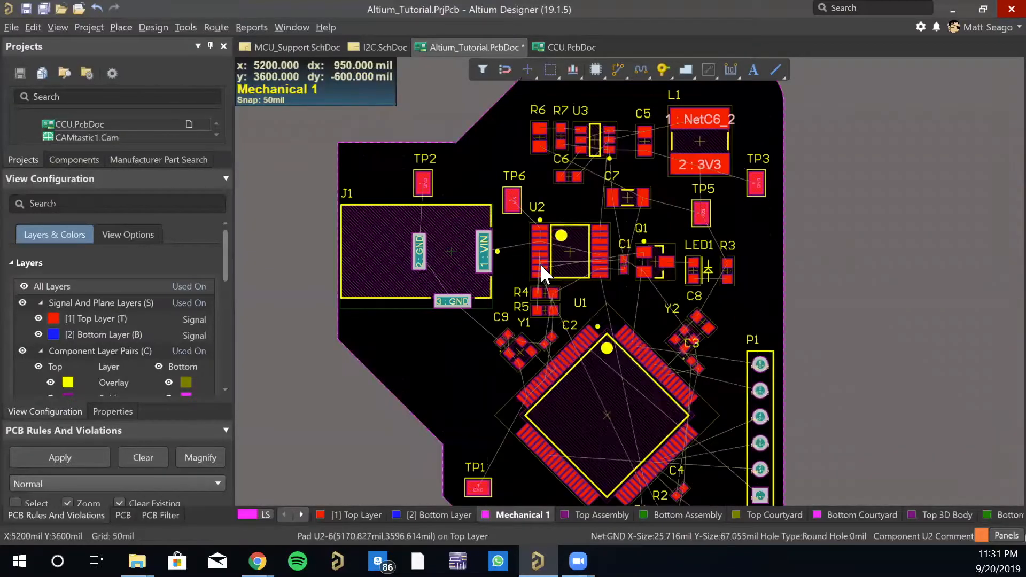
pyautogui.keyDown('ctrl'); pyautogui.scroll(-2, 559, 271); pyautogui.keyUp('ctrl')
pyautogui.moveTo(659, 384); pyautogui.dragTo(613, 389, button='right')
pyautogui.keyDown('ctrl'); pyautogui.scroll(3, 591, 401); pyautogui.keyUp('ctrl')
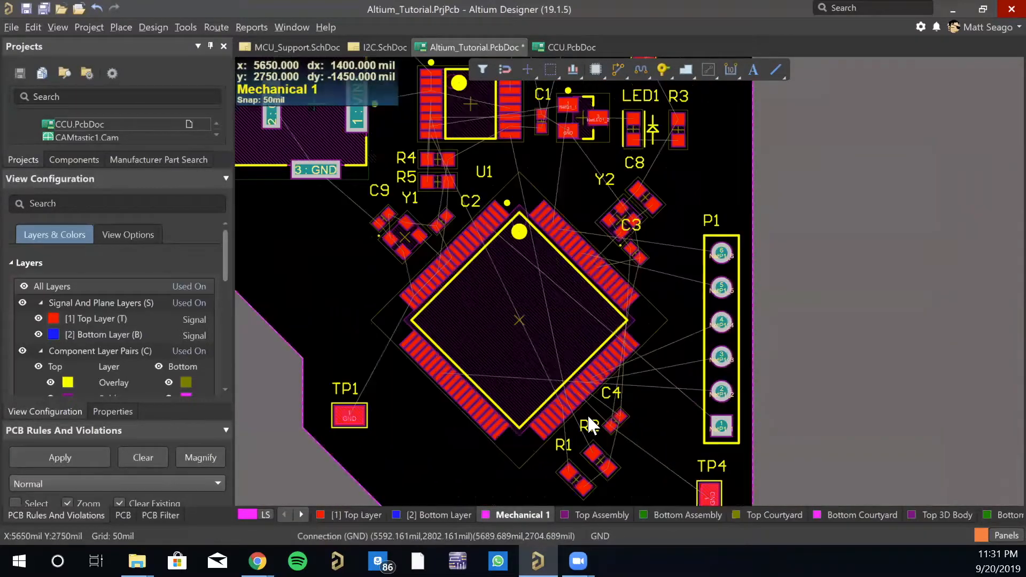
pyautogui.keyDown('ctrl'); pyautogui.scroll(-1, 592, 402); pyautogui.keyUp('ctrl')
pyautogui.keyDown('ctrl'); pyautogui.scroll(1, 538, 323); pyautogui.keyUp('ctrl')
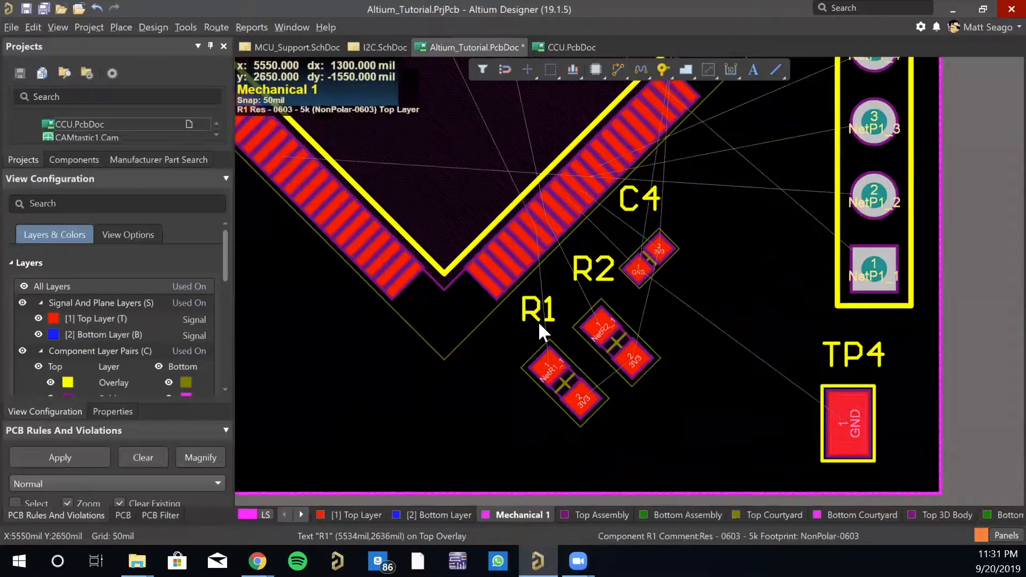
pyautogui.keyDown('ctrl'); pyautogui.scroll(1, 539, 326); pyautogui.keyUp('ctrl')
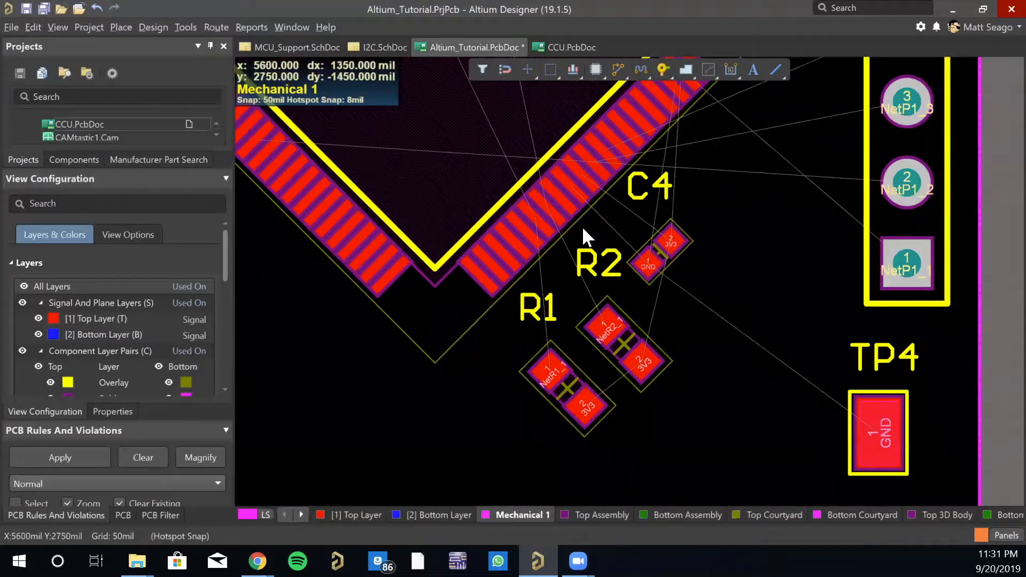
pyautogui.keyDown('ctrl'); pyautogui.scroll(-4, 543, 305); pyautogui.keyUp('ctrl')
pyautogui.moveTo(543, 300); pyautogui.dragTo(597, 283, button='right')
pyautogui.keyDown('ctrl'); pyautogui.scroll(-2, 521, 369); pyautogui.keyUp('ctrl')
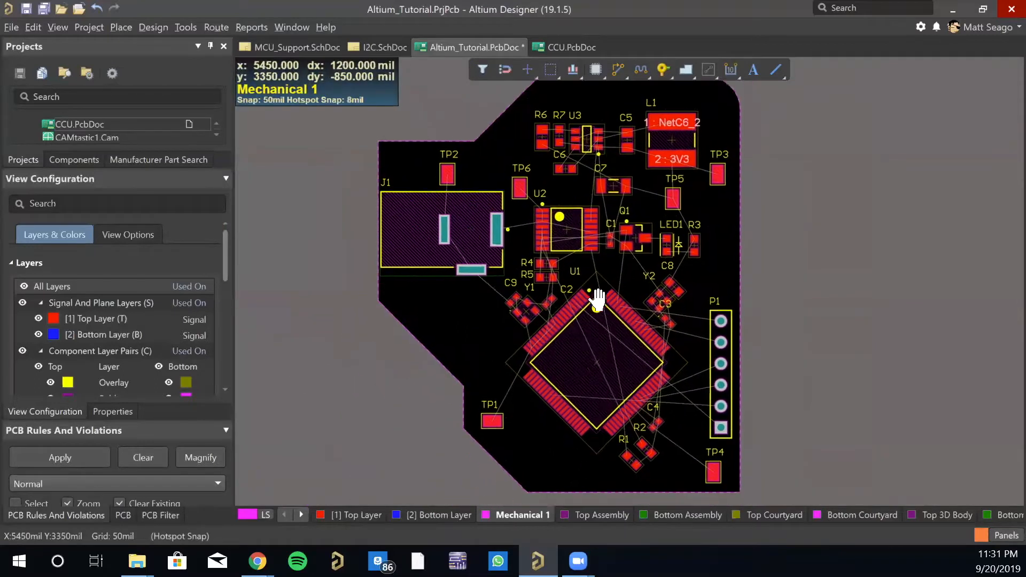
# - Save the Altium_Tutorial PCB document and open its Layer Stack Manager
pyautogui.keyDown('ctrl'); pyautogui.scroll(-1, 597, 283); pyautogui.keyUp('ctrl')
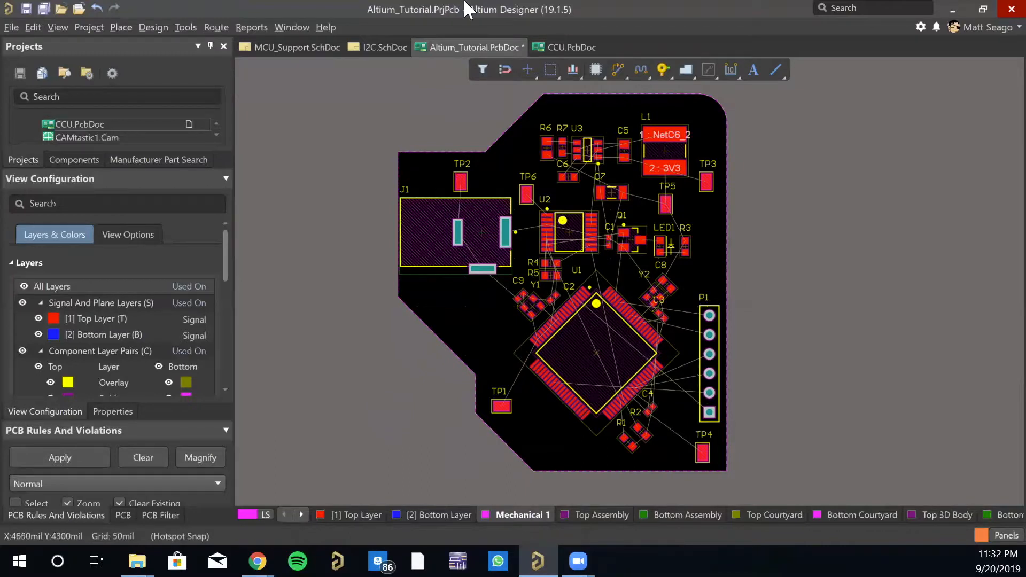
pyautogui.hotkey('ctrl', 's')
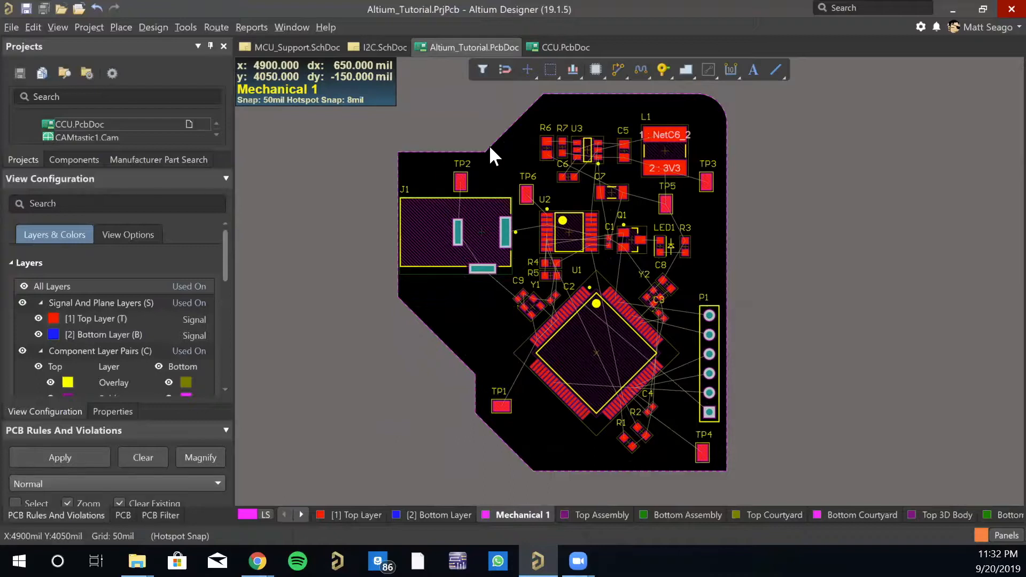
pyautogui.click(157, 26)
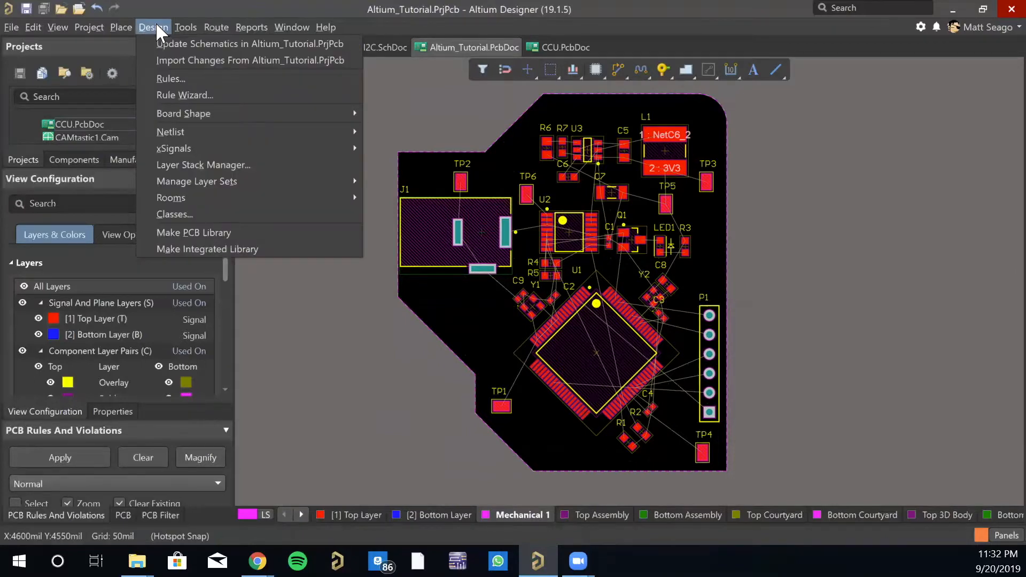
pyautogui.click(229, 167)
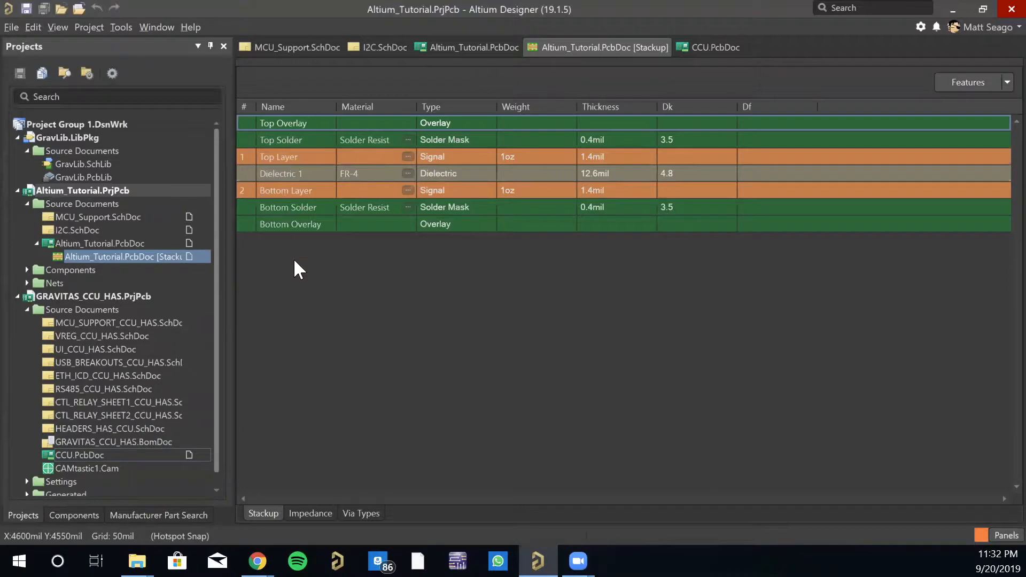
pyautogui.rightClick(303, 156)
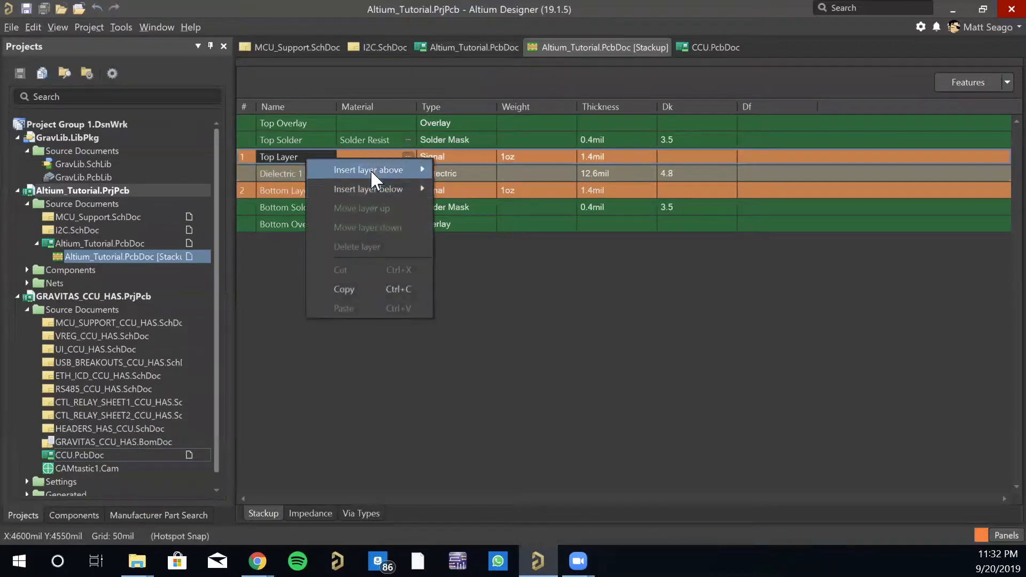
pyautogui.moveTo(371, 171)
pyautogui.click(288, 177)
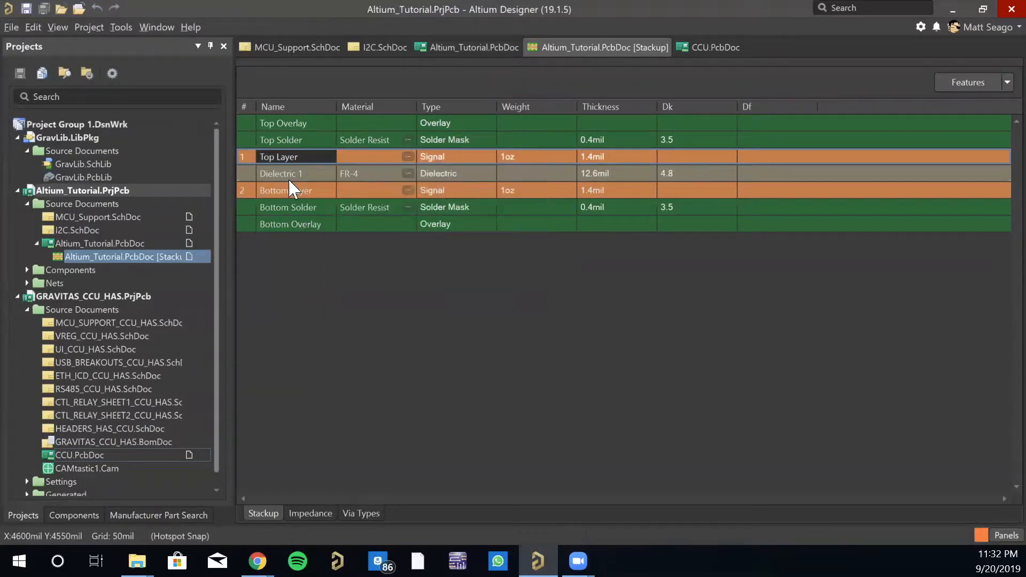
# - Insert a signal layer above Dielectric 1 in the layer stack and close the stackup document
pyautogui.rightClick(287, 172)
pyautogui.moveTo(344, 176)
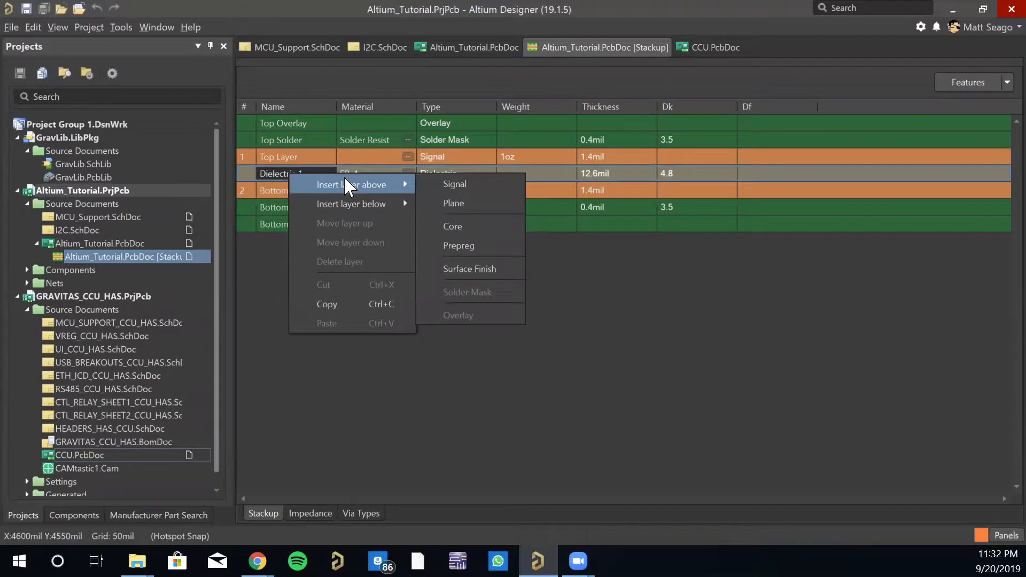
pyautogui.click(464, 184)
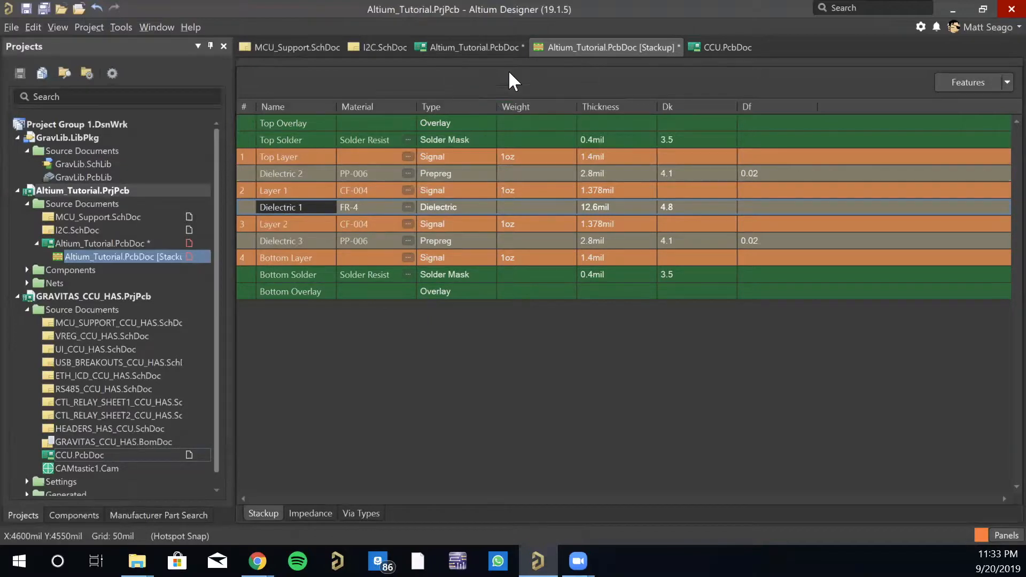
pyautogui.rightClick(632, 48)
pyautogui.click(654, 60)
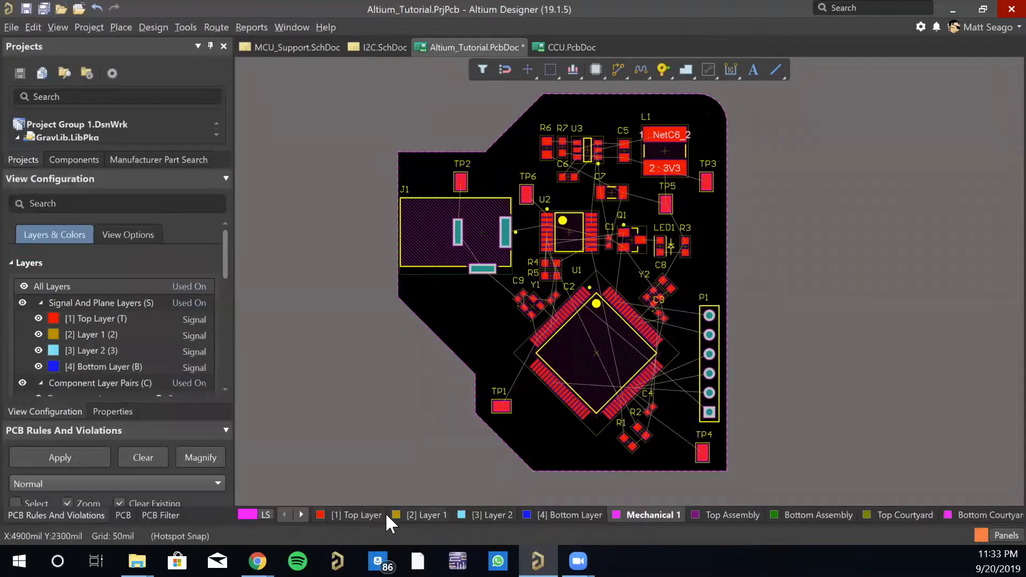
# - View the board with Top Layer, Layer 1, Layer 2 and Bottom Layer active in turn
pyautogui.click(374, 515)
pyautogui.click(424, 515)
pyautogui.click(488, 514)
pyautogui.click(543, 514)
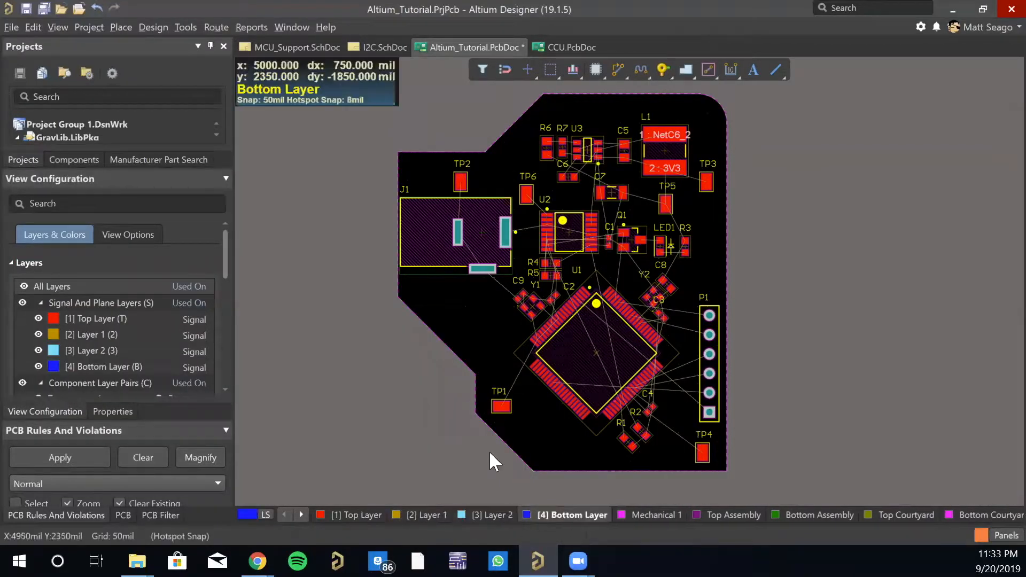
pyautogui.moveTo(444, 316); pyautogui.dragTo(406, 320, button='right')
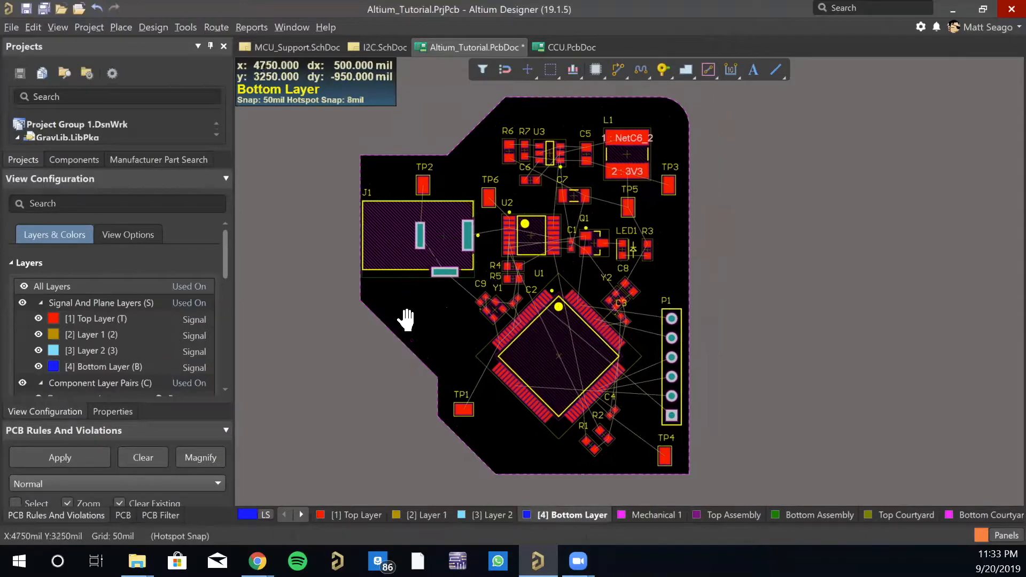
# - Start a polygon pour on Layer 2 and assign it to the GND net
pyautogui.click(487, 516)
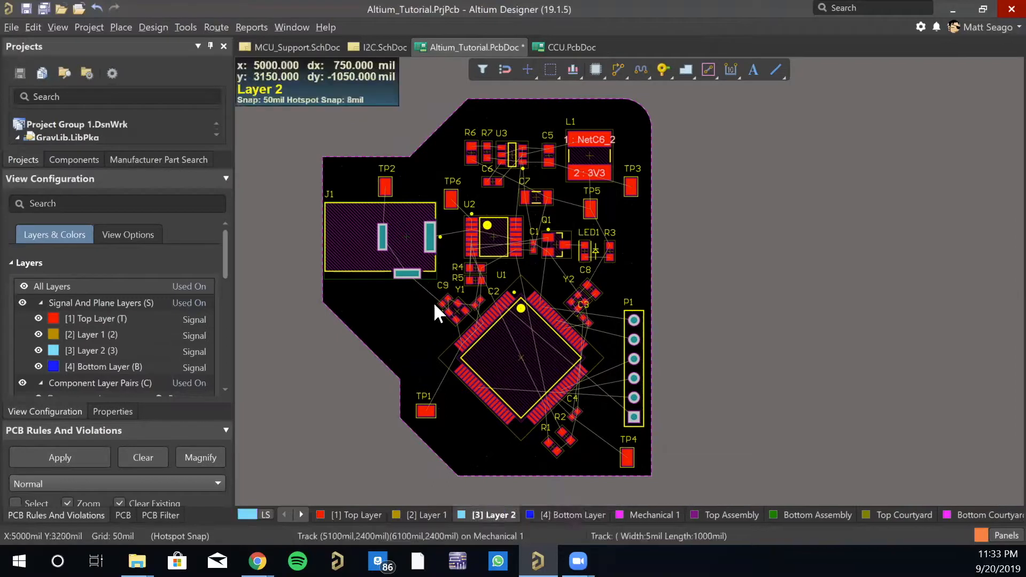
pyautogui.moveTo(455, 320); pyautogui.dragTo(441, 271, button='right')
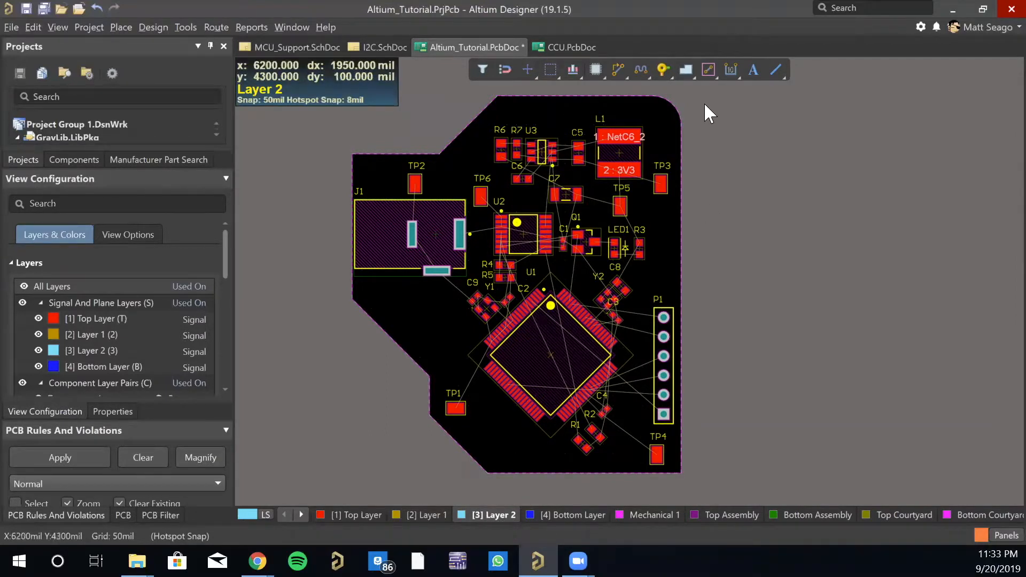
pyautogui.click(684, 74)
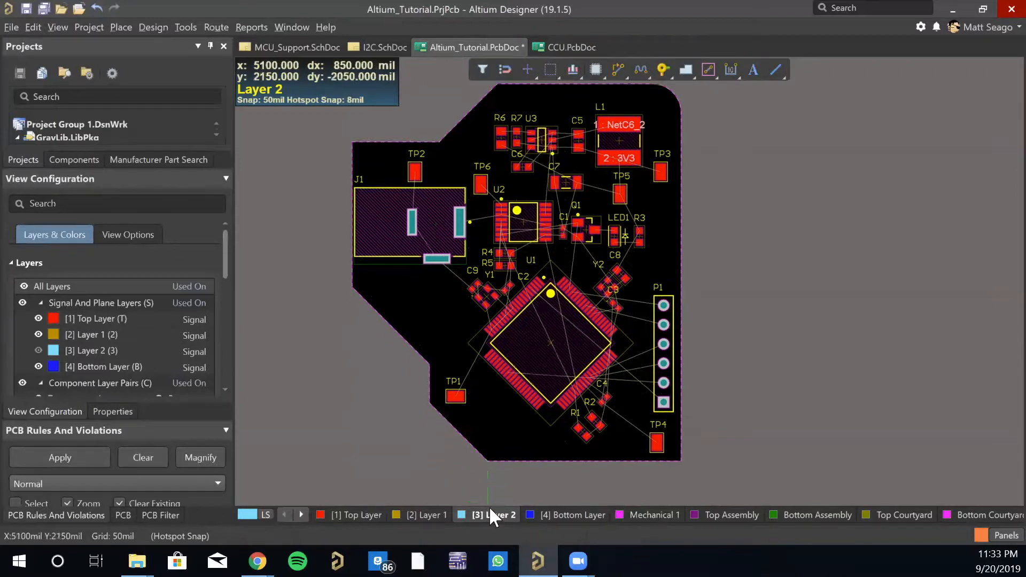
pyautogui.press('Tab')
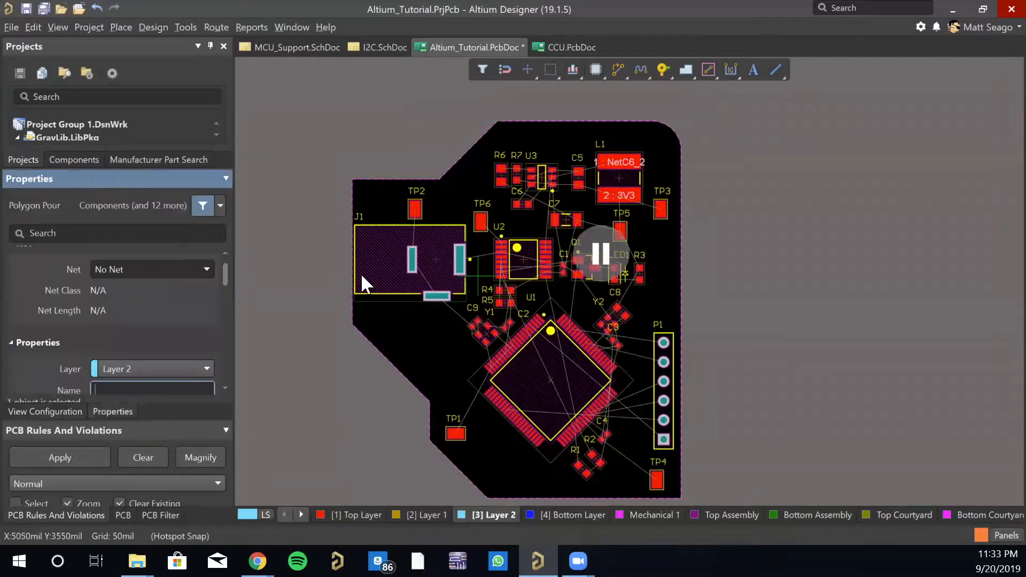
pyautogui.click(210, 268)
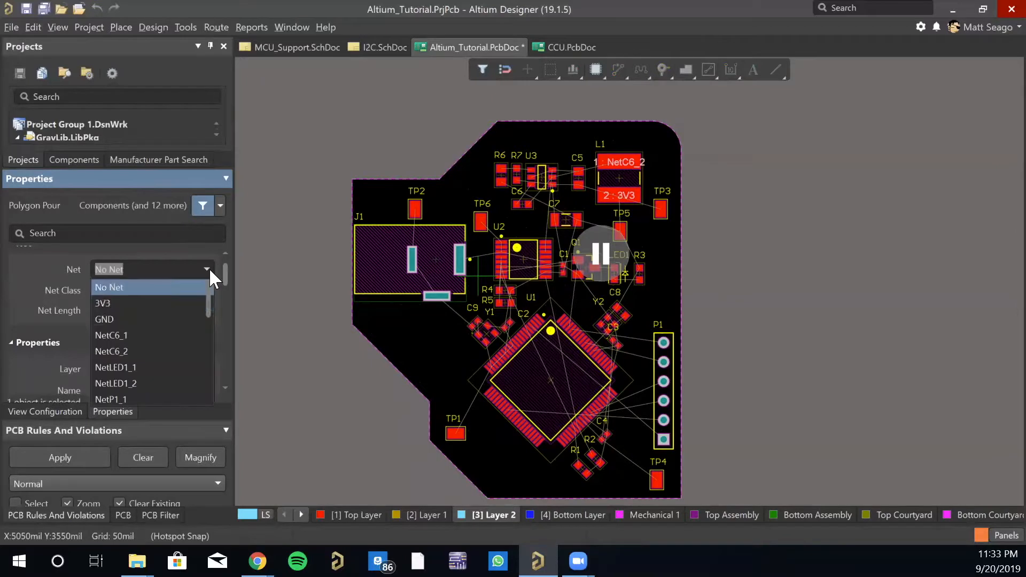
pyautogui.click(154, 319)
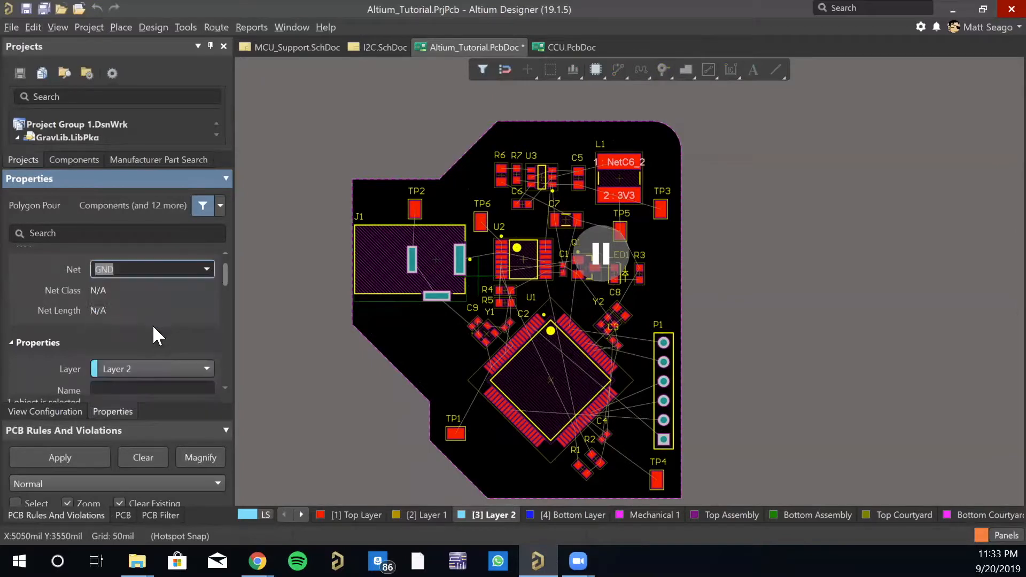
pyautogui.click(600, 254)
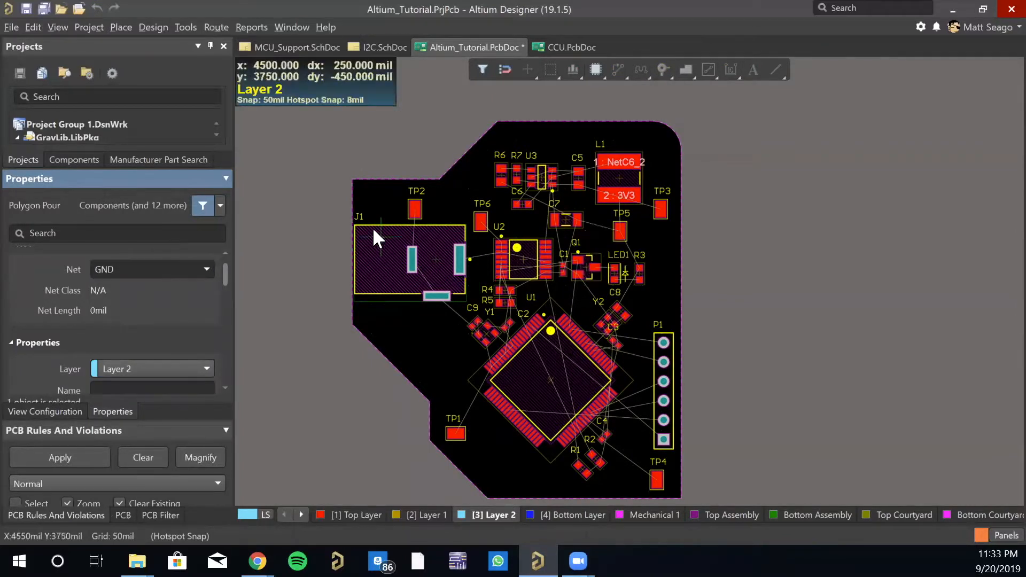
# - Outline the pour about 50 mil inside the board edge from X 4450, Y 4000 mil above J1, past TP1, to the lower diagonal's end
pyautogui.click(367, 188)
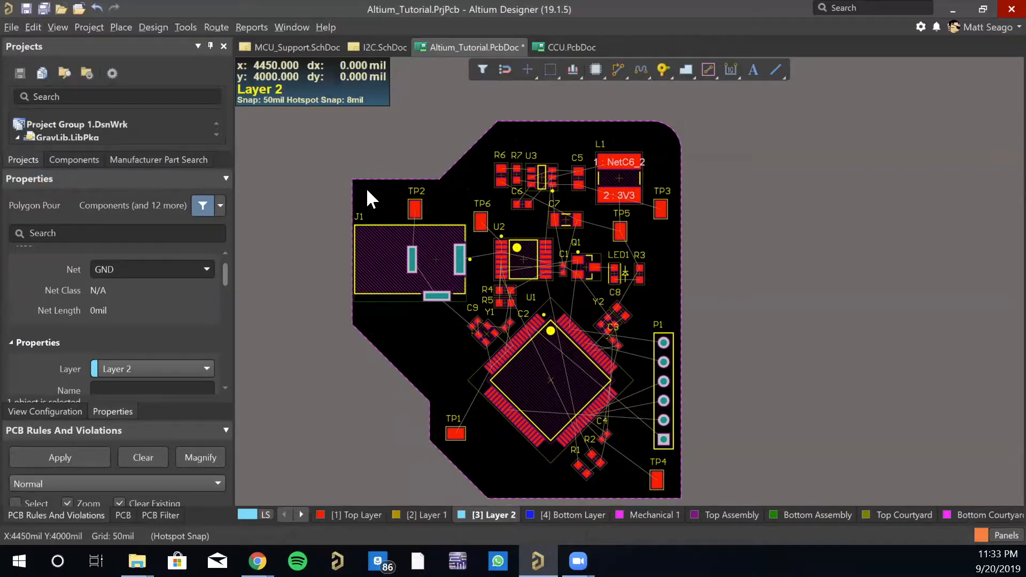
pyautogui.click(358, 314)
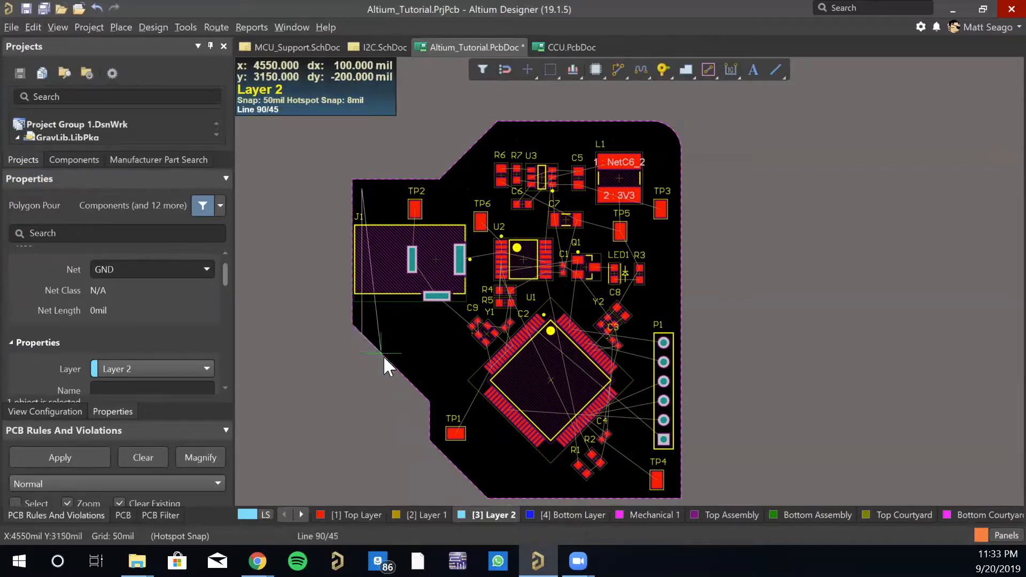
pyautogui.click(439, 392)
pyautogui.click(441, 431)
pyautogui.press('space')
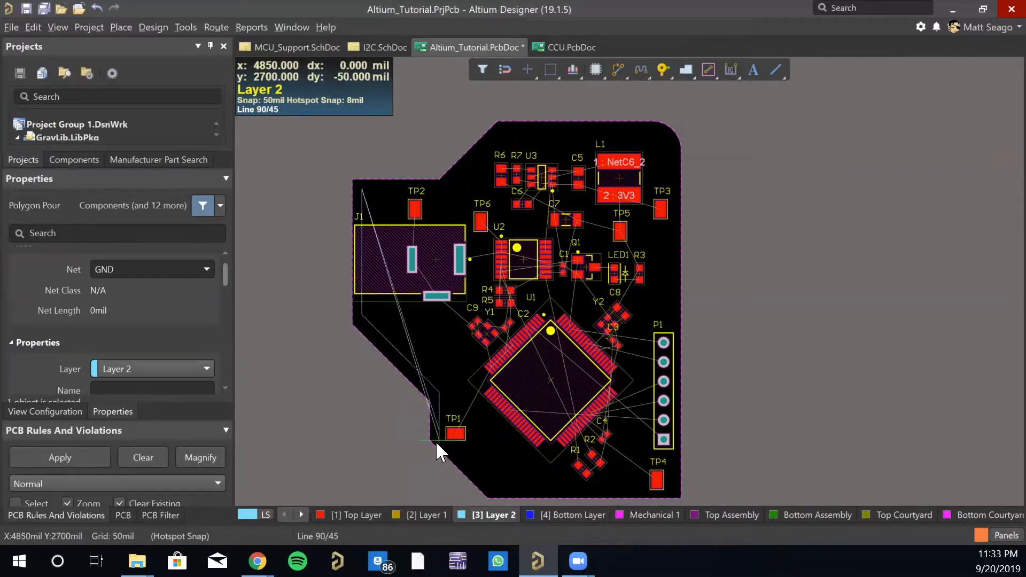
pyautogui.press('space')
pyautogui.click(493, 488)
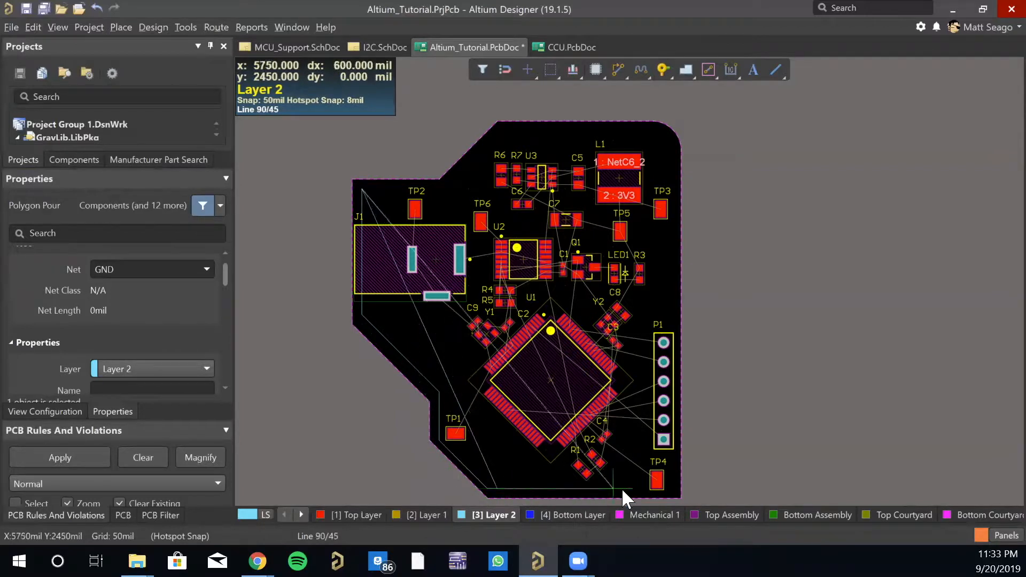
# - Continue the pour outline below TP4 and up the board edge beside P1 and TP3, cutting diagonally across the rounded corner near L1
pyautogui.click(675, 486)
pyautogui.press('space')
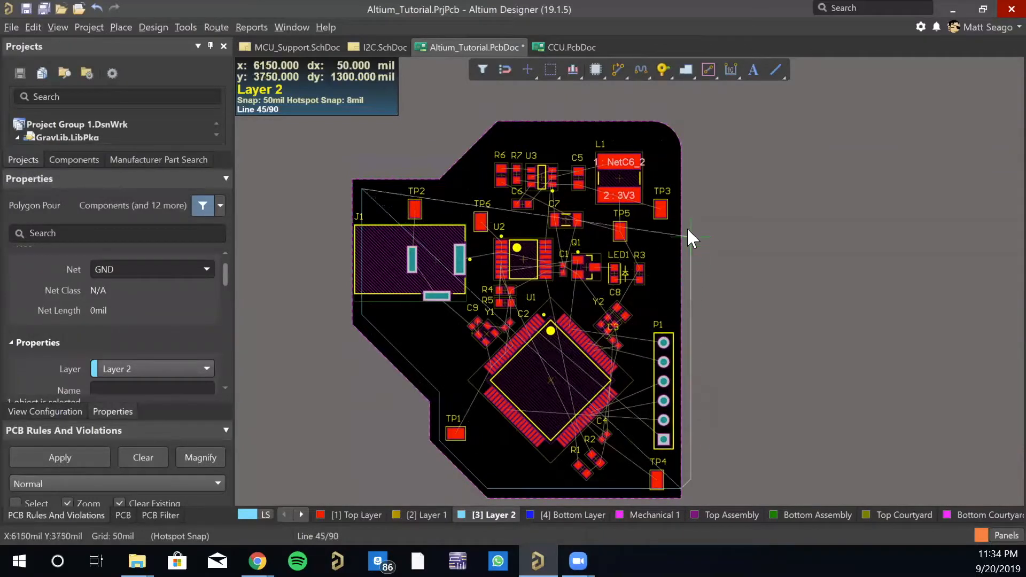
pyautogui.press('space')
pyautogui.click(678, 159)
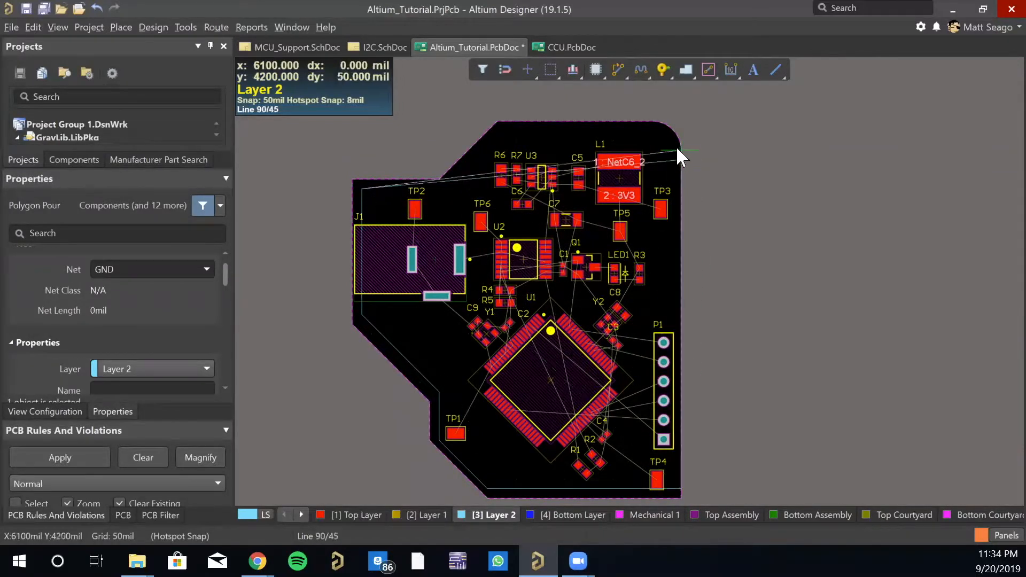
pyautogui.click(649, 130)
pyautogui.press('space')
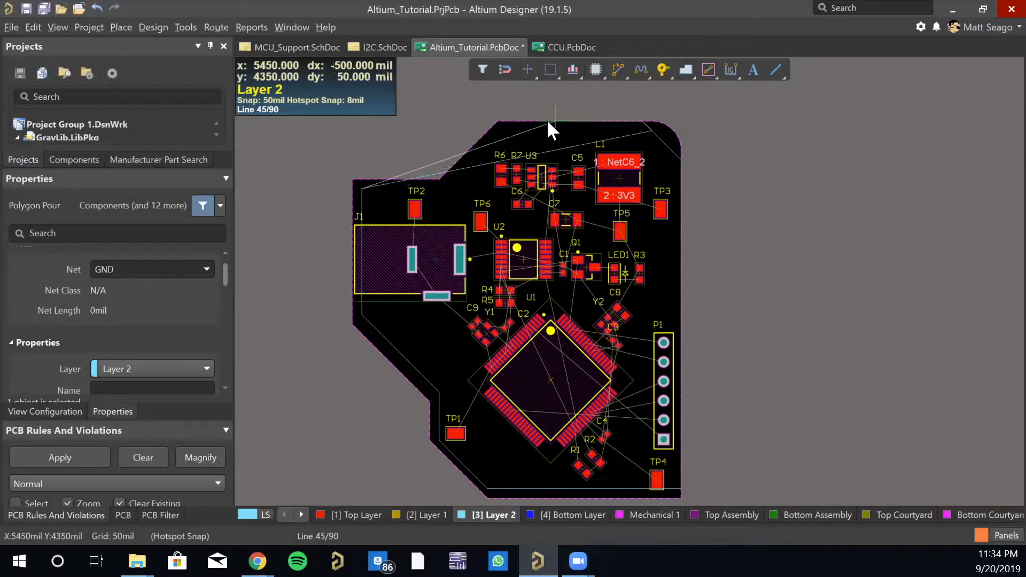
# - Close the pour outline above R6, along the upper diagonal and back to its start point near TP2, and finish the polygon
pyautogui.click(505, 127)
pyautogui.press('space')
pyautogui.click(440, 188)
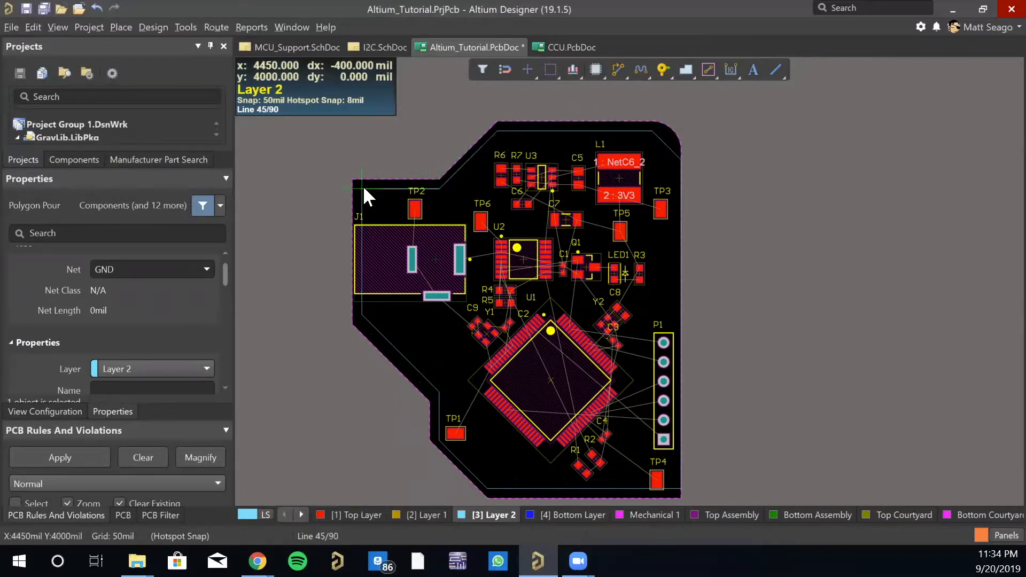
pyautogui.click(364, 185)
pyautogui.rightClick(363, 185)
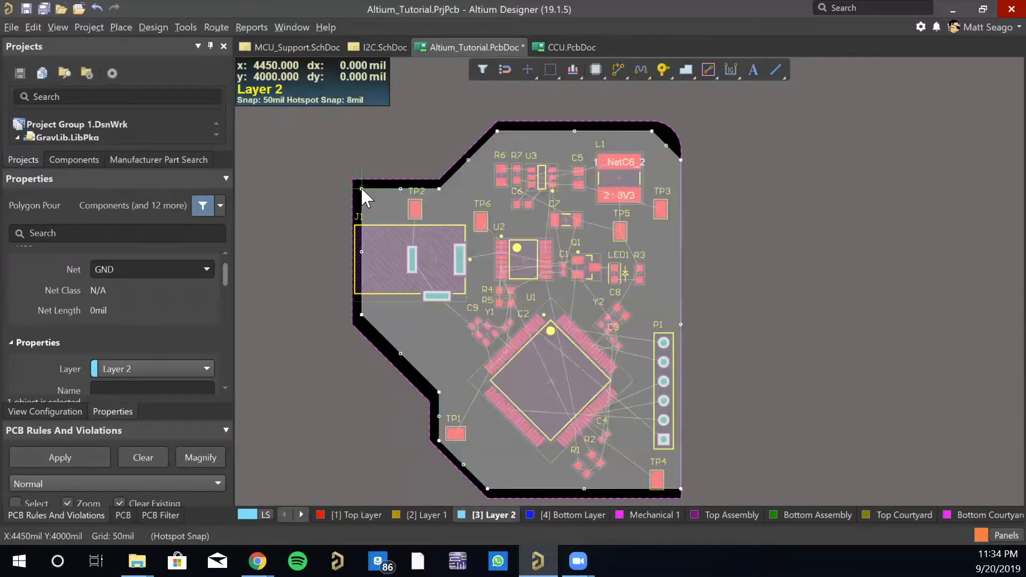
pyautogui.rightClick(318, 161)
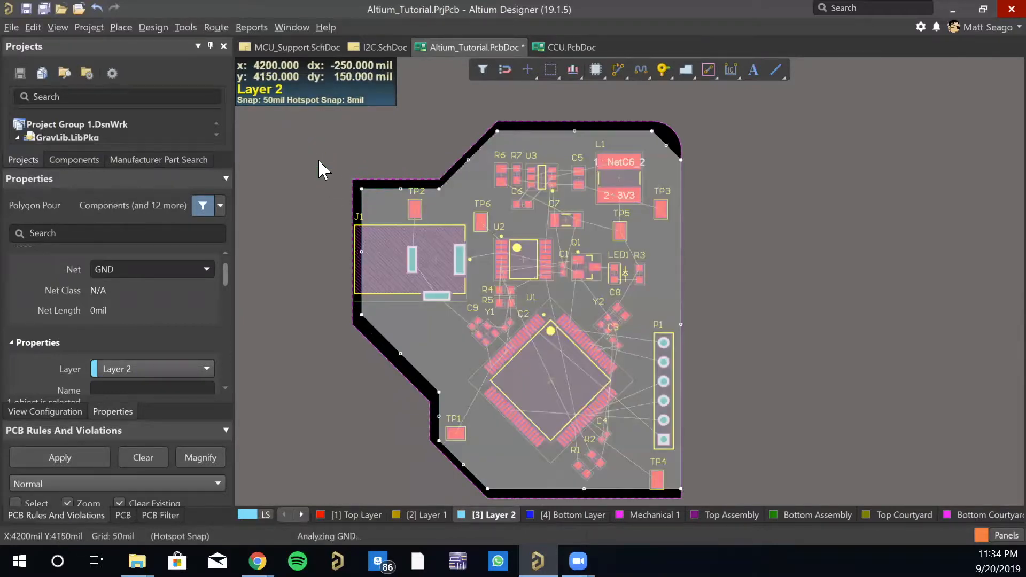
pyautogui.click(319, 161)
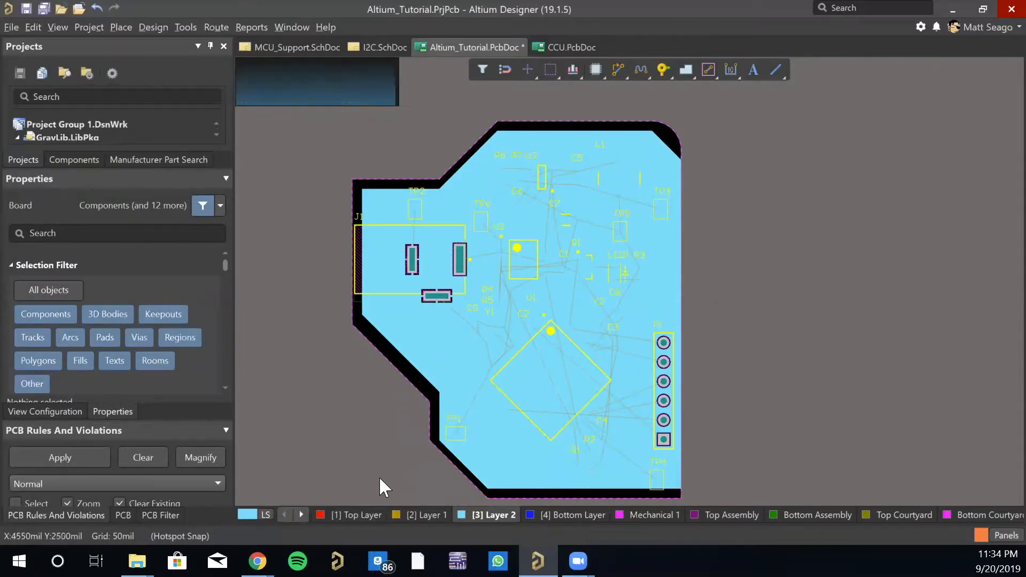
# - Compare Top Layer with Layer 2 and examine close up how the GND pour meets the pads of J1
pyautogui.click(361, 512)
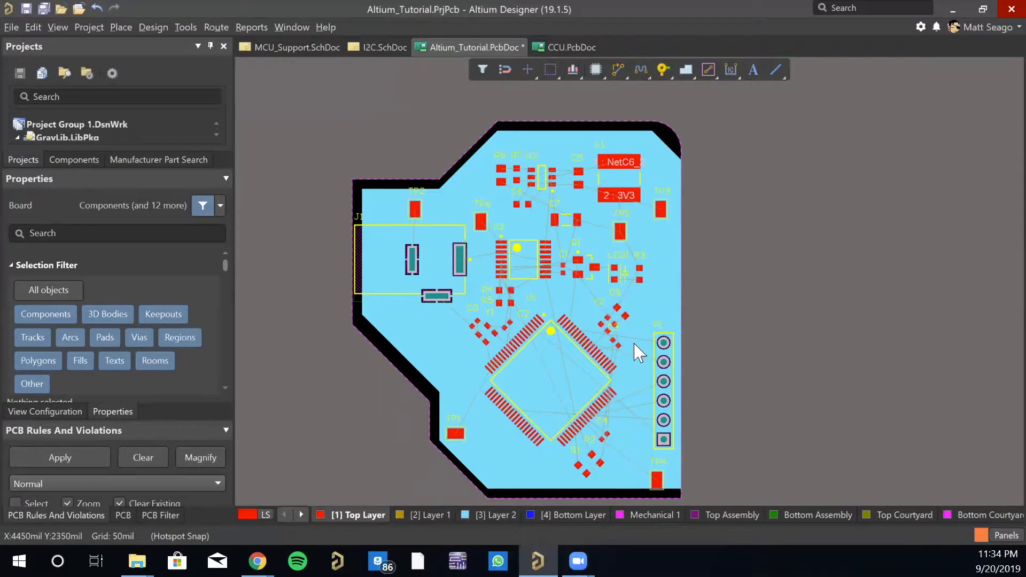
pyautogui.click(495, 510)
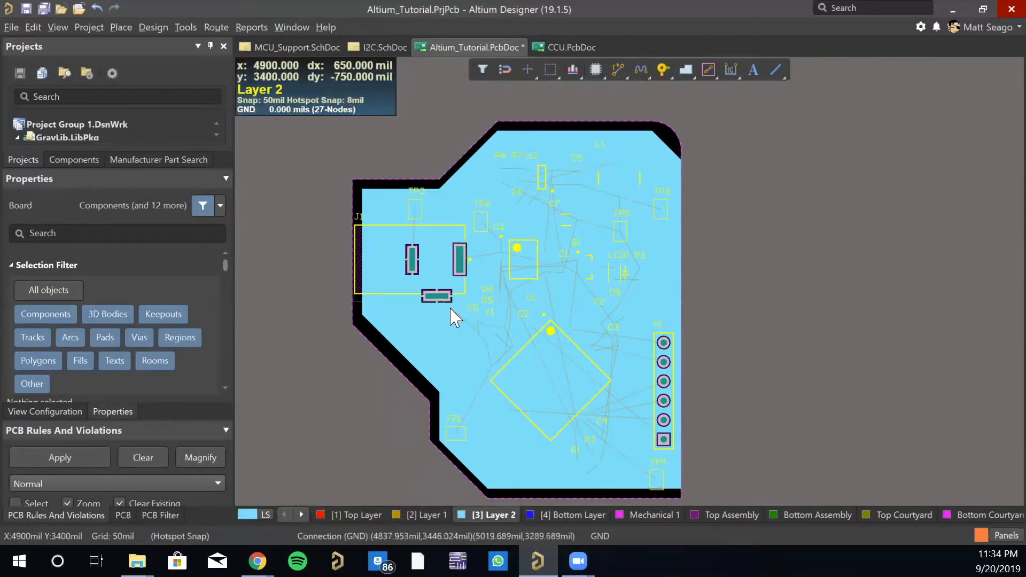
pyautogui.keyDown('ctrl'); pyautogui.scroll(2, 355, 259); pyautogui.keyUp('ctrl')
pyautogui.keyDown('ctrl'); pyautogui.scroll(2, 442, 275); pyautogui.keyUp('ctrl')
pyautogui.keyDown('ctrl'); pyautogui.scroll(1, 487, 267); pyautogui.keyUp('ctrl')
pyautogui.keyDown('ctrl'); pyautogui.scroll(-1, 488, 299); pyautogui.keyUp('ctrl')
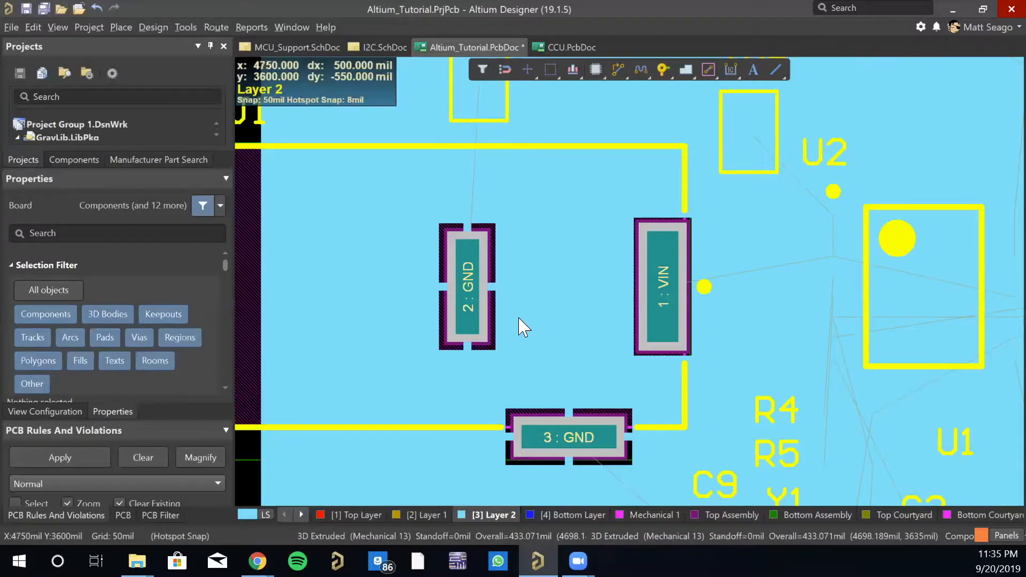
pyautogui.keyDown('ctrl'); pyautogui.scroll(-4, 483, 334); pyautogui.keyUp('ctrl')
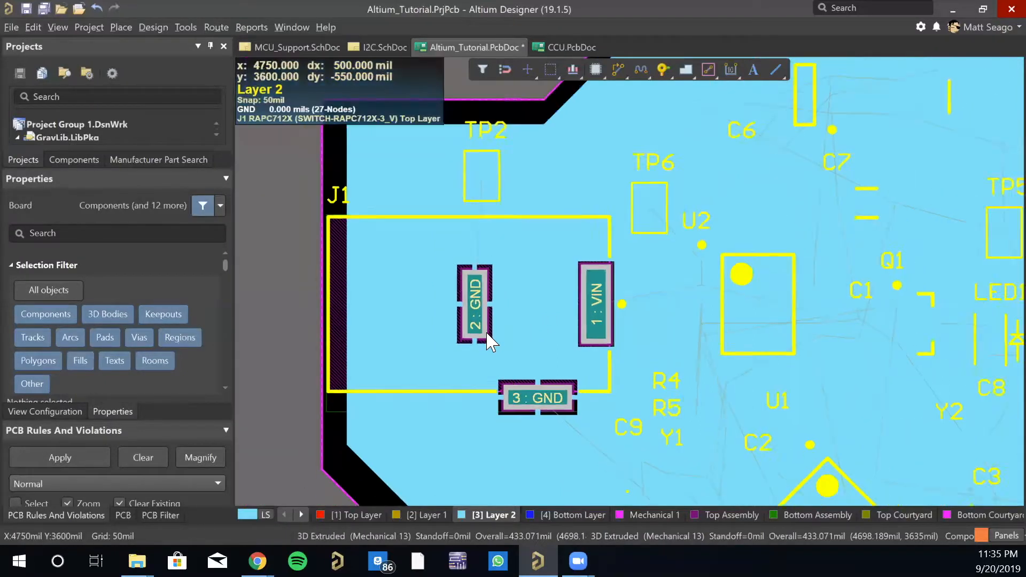
pyautogui.keyDown('ctrl'); pyautogui.scroll(3, 478, 318); pyautogui.keyUp('ctrl')
pyautogui.keyDown('ctrl'); pyautogui.scroll(2, 478, 320); pyautogui.keyUp('ctrl')
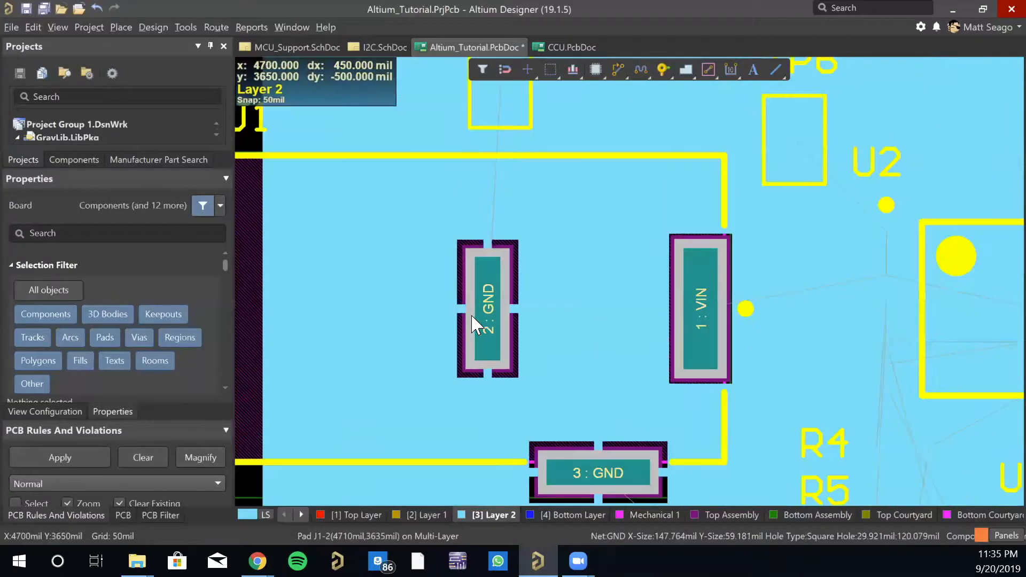
pyautogui.keyDown('ctrl'); pyautogui.scroll(-3, 588, 315); pyautogui.keyUp('ctrl')
pyautogui.keyDown('ctrl'); pyautogui.scroll(-1, 633, 312); pyautogui.keyUp('ctrl')
pyautogui.moveTo(636, 316); pyautogui.dragTo(408, 338, button='right')
pyautogui.keyDown('ctrl'); pyautogui.scroll(-2, 476, 340); pyautogui.keyUp('ctrl')
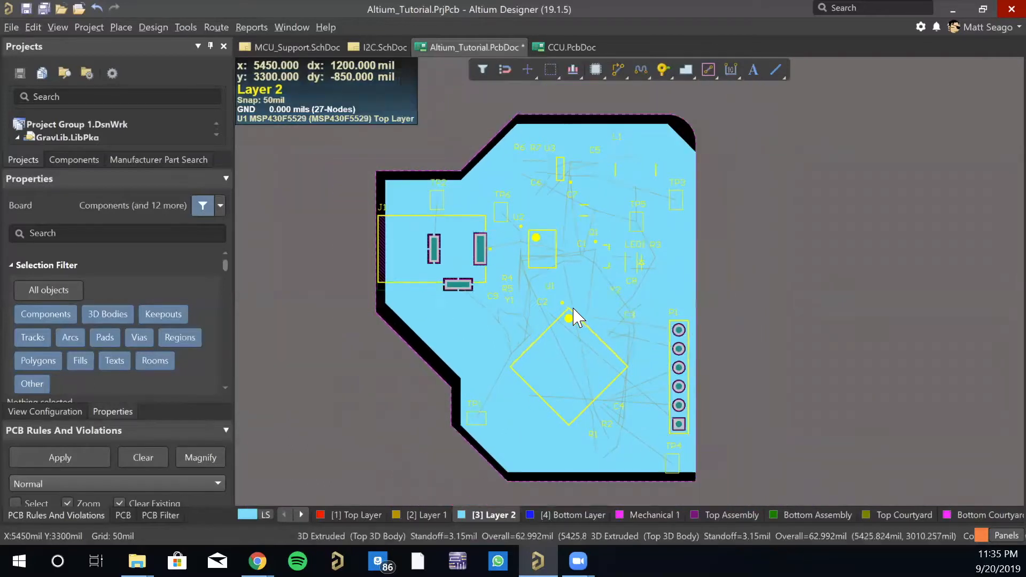
# - Duplicate the Layer 2 polygon pour onto Layer 1 and assign the copy to the 3V3 net
pyautogui.keyDown('ctrl'); pyautogui.scroll(-1, 570, 316); pyautogui.keyUp('ctrl')
pyautogui.click(442, 334)
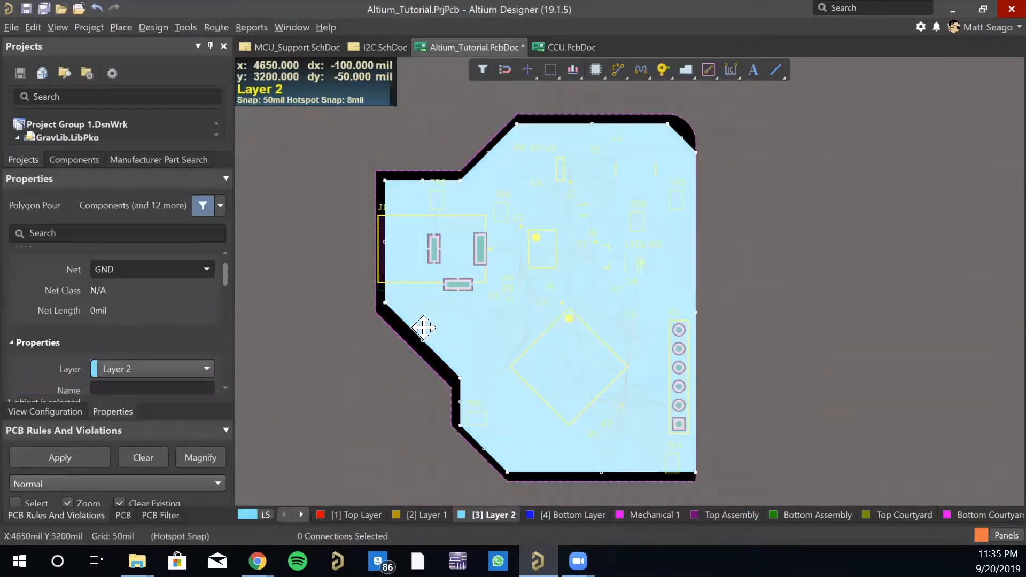
pyautogui.click(425, 342)
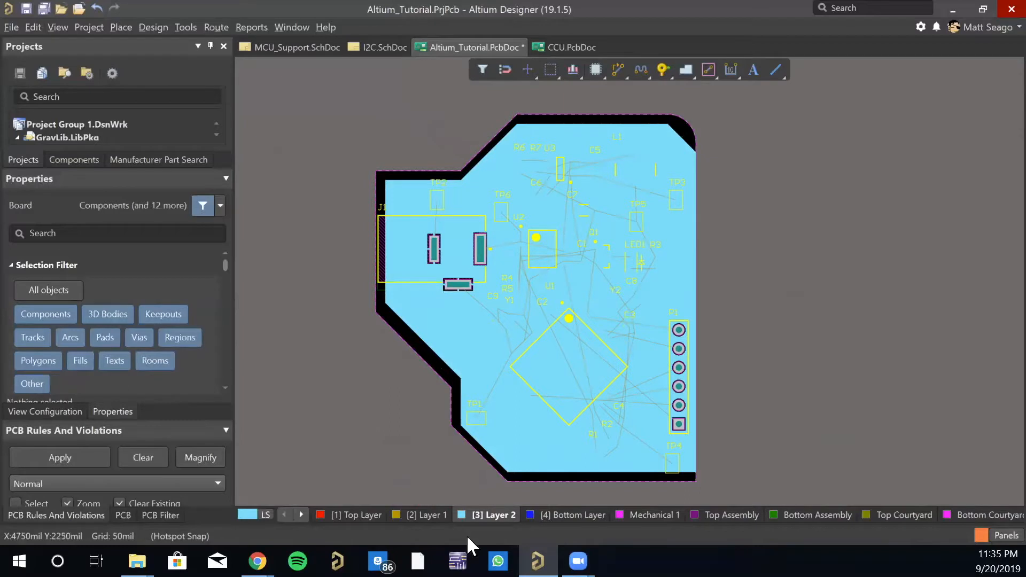
pyautogui.click(430, 515)
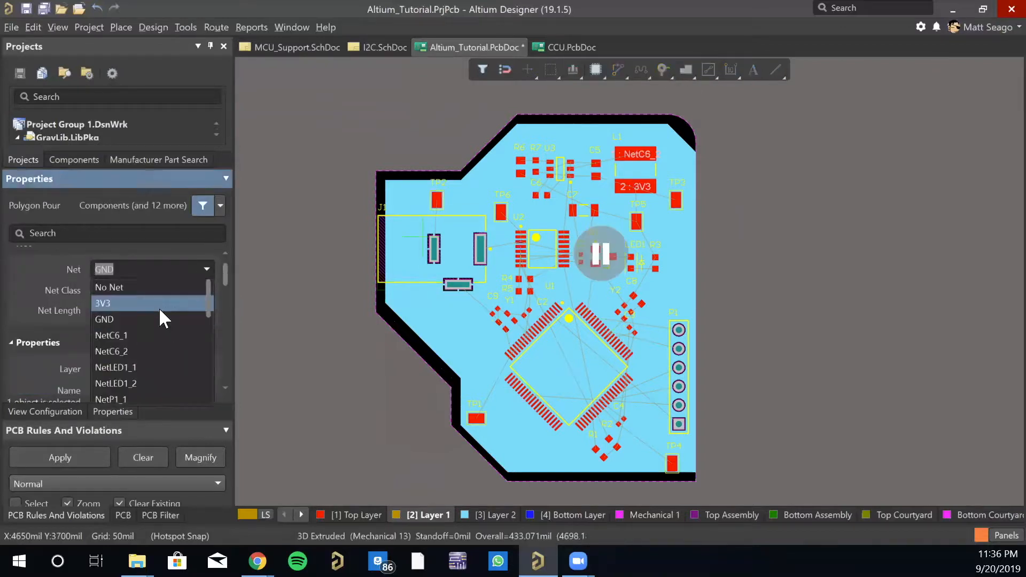
pyautogui.click(107, 319)
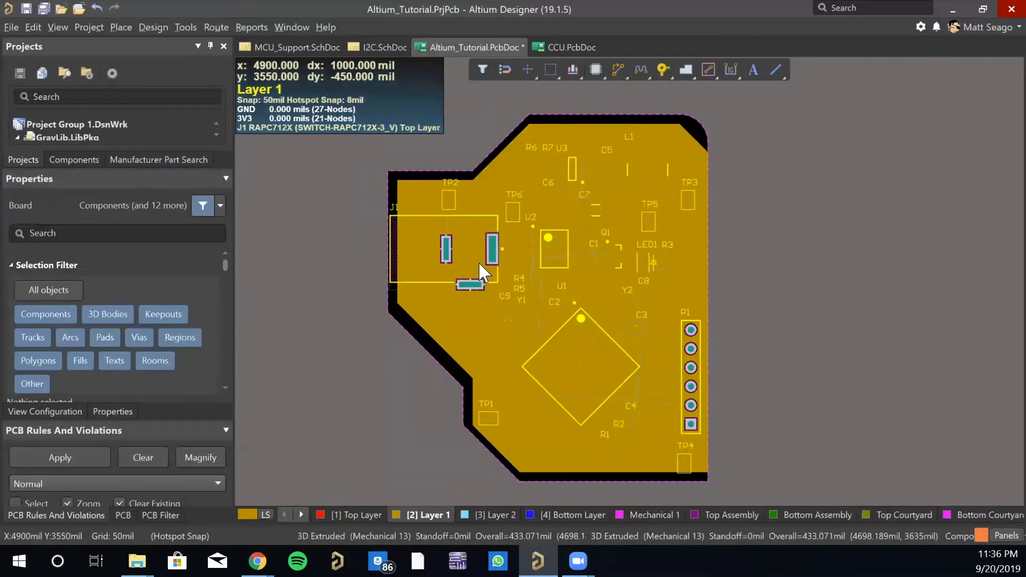
# - Make Top Layer active and shelve both polygon pours
pyautogui.click(353, 515)
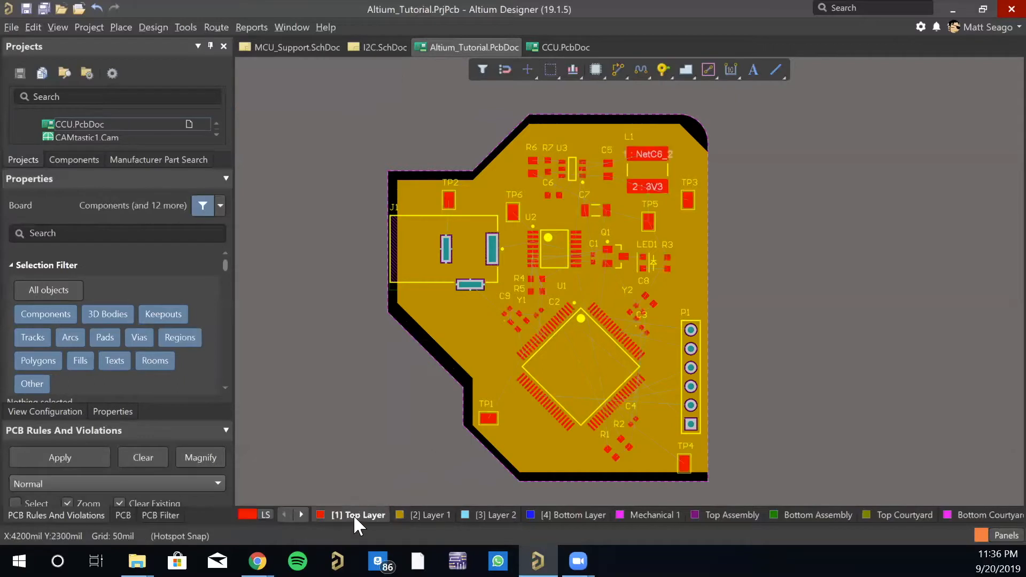
pyautogui.moveTo(441, 386); pyautogui.dragTo(398, 406, button='right')
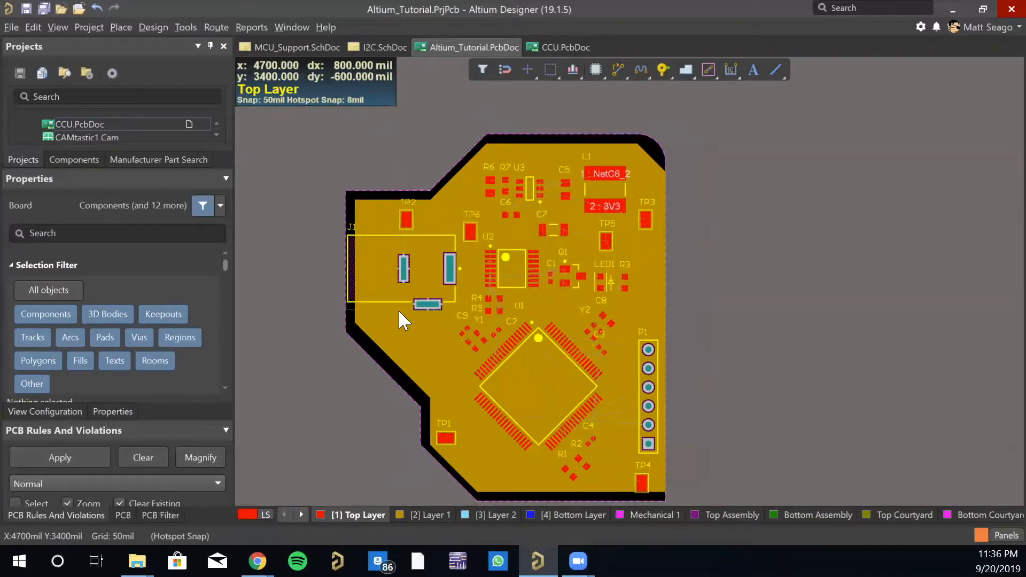
pyautogui.click(182, 27)
pyautogui.moveTo(245, 131)
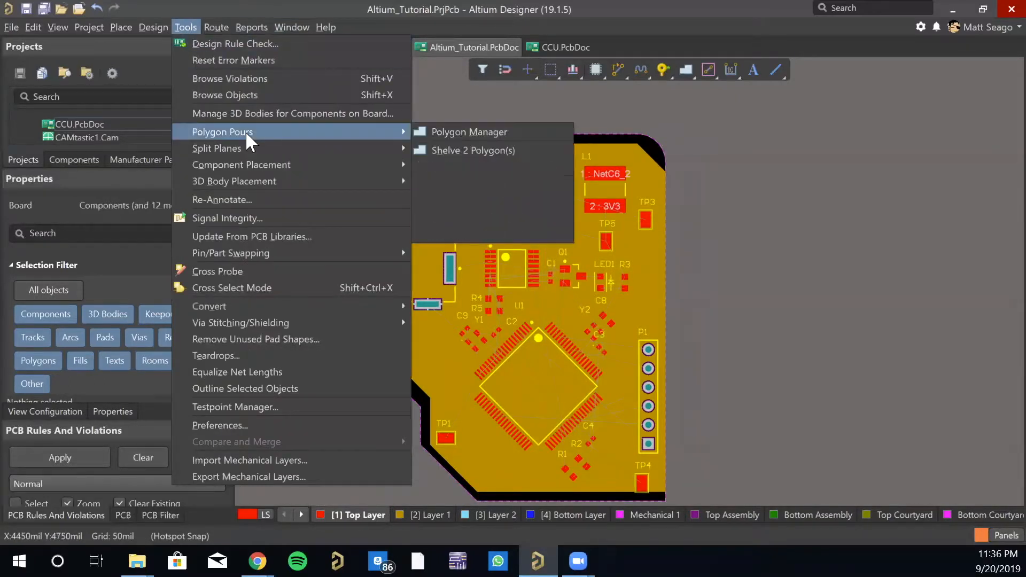
pyautogui.click(453, 151)
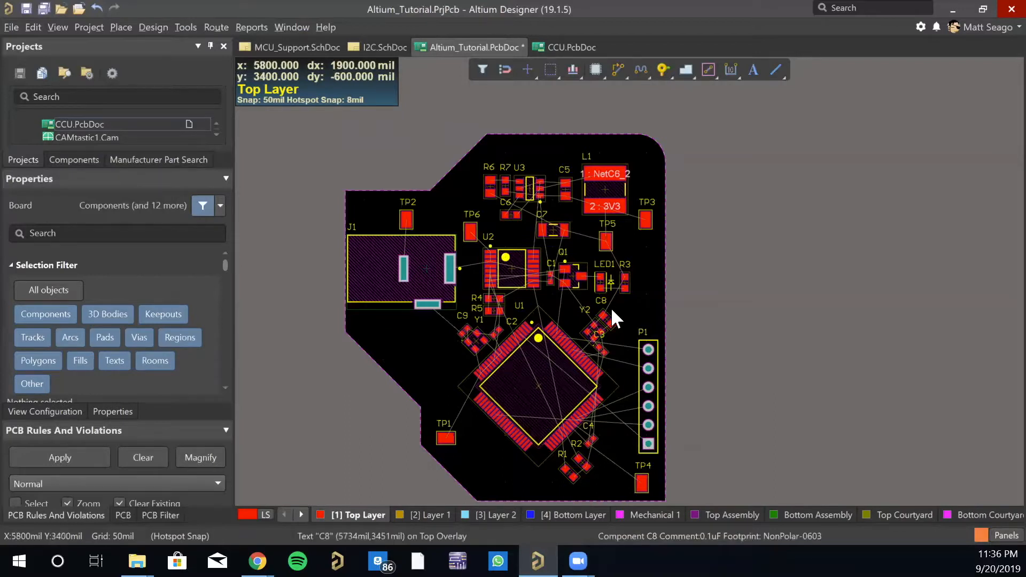
# - Examine the pads and ratsnest connections of U2, C1 and Q1 close up on Top Layer
pyautogui.keyDown('ctrl'); pyautogui.scroll(2, 542, 347); pyautogui.keyUp('ctrl')
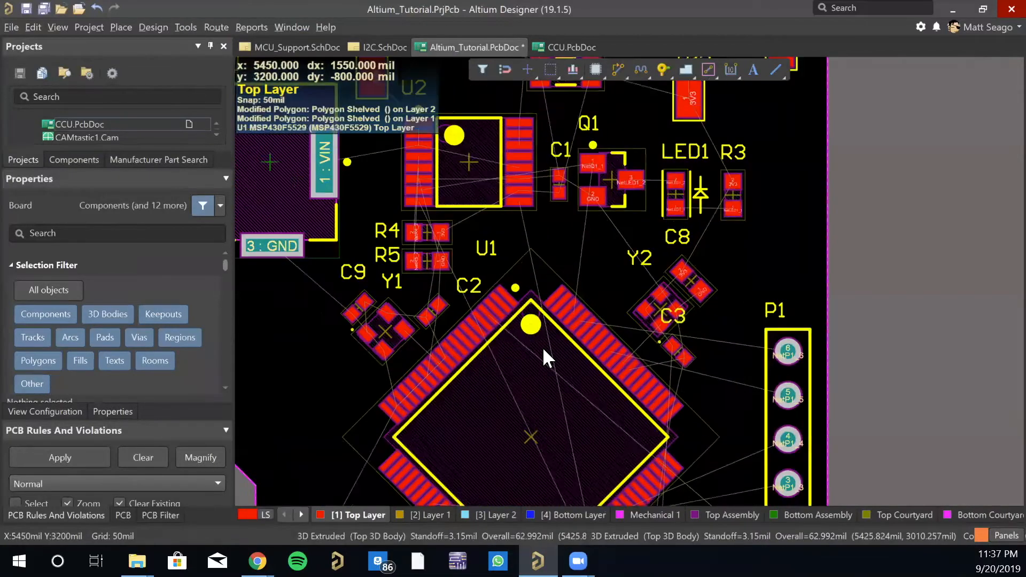
pyautogui.keyDown('ctrl'); pyautogui.scroll(-3, 542, 347); pyautogui.keyUp('ctrl')
pyautogui.keyDown('ctrl'); pyautogui.scroll(5, 518, 322); pyautogui.keyUp('ctrl')
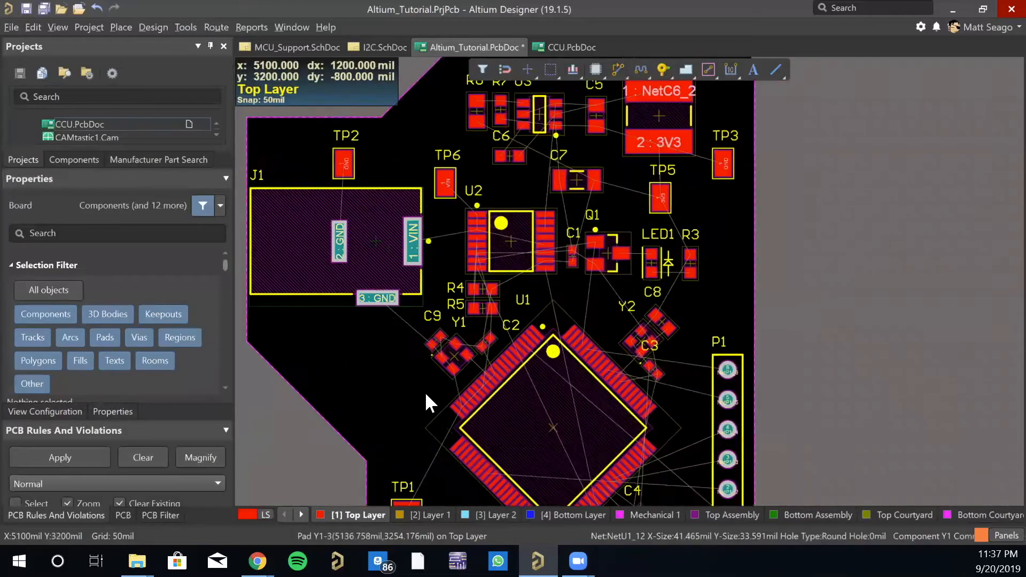
pyautogui.moveTo(581, 378); pyautogui.dragTo(696, 456, button='right')
pyautogui.moveTo(523, 217); pyautogui.dragTo(452, 408, button='right')
pyautogui.moveTo(638, 289); pyautogui.dragTo(483, 473, button='right')
pyautogui.moveTo(534, 327); pyautogui.dragTo(463, 366, button='right')
pyautogui.moveTo(681, 310); pyautogui.dragTo(579, 345, button='right')
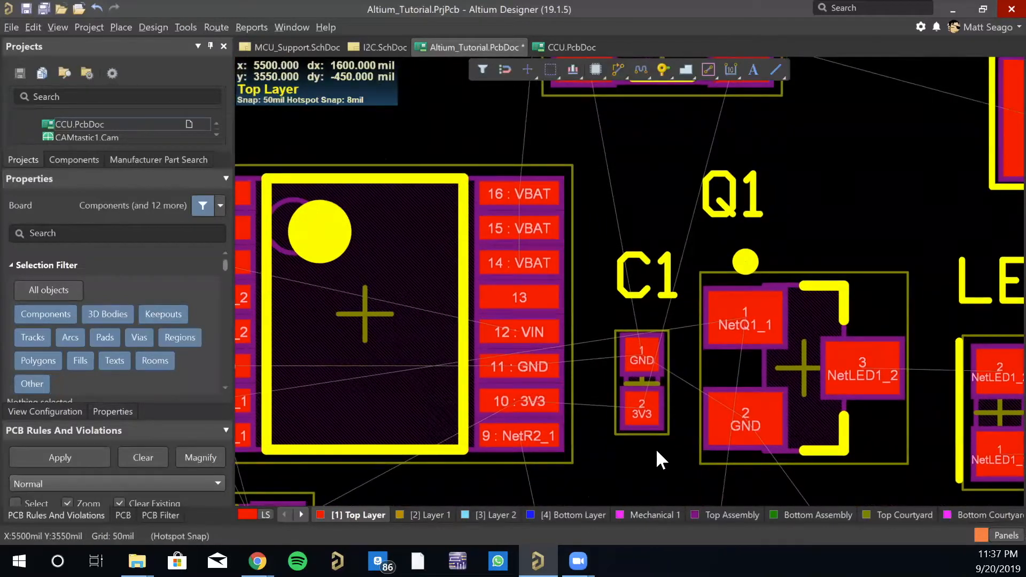
pyautogui.moveTo(639, 363); pyautogui.dragTo(578, 246, button='right')
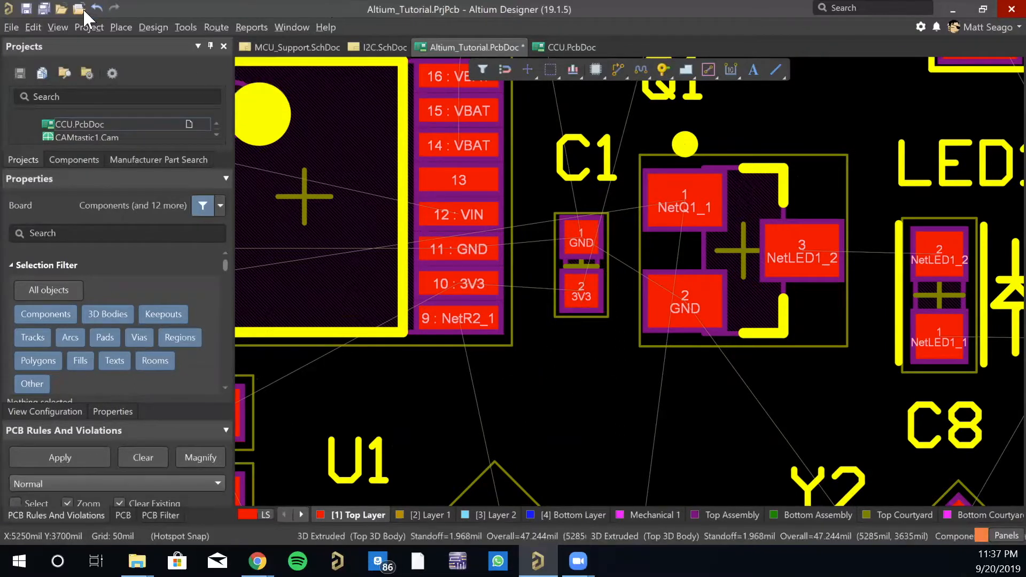
# - Set the global snap grid to 5 mil
pyautogui.click(60, 27)
pyautogui.moveTo(104, 431)
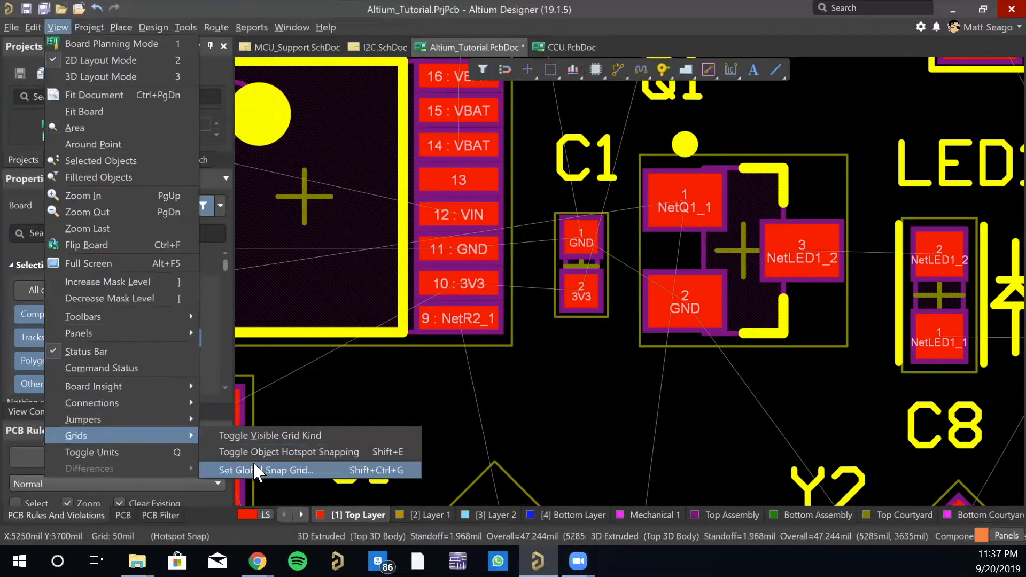
pyautogui.click(251, 458)
pyautogui.write('52')
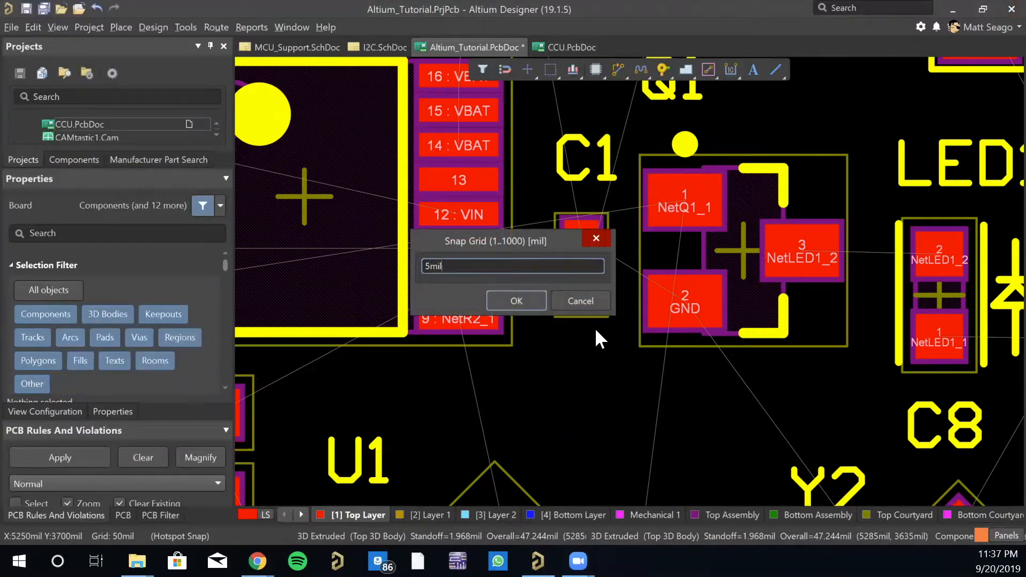
pyautogui.press('Return')
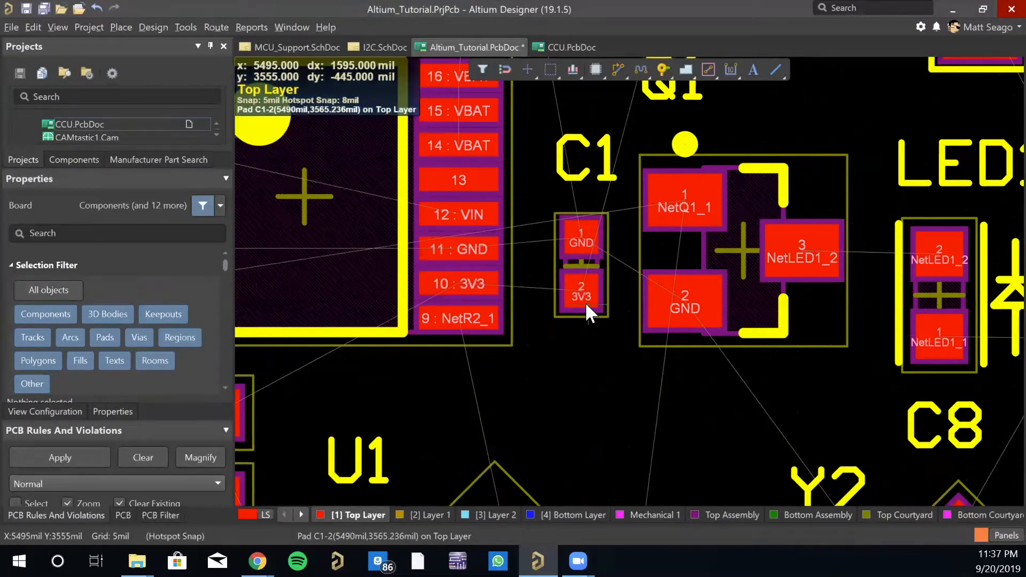
# - Start a 3V3 track from pad 2 of C1 and cycle its width source to Rule Minimum, 6 mil
pyautogui.hotkey('ctrl', 'w')
pyautogui.click(583, 287)
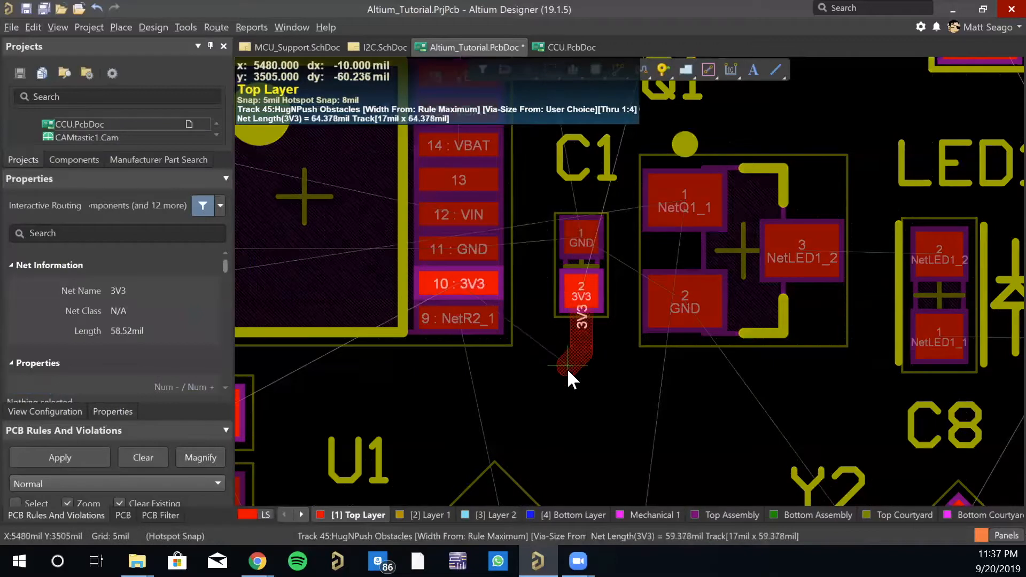
pyautogui.press('3')
pyautogui.press('3')
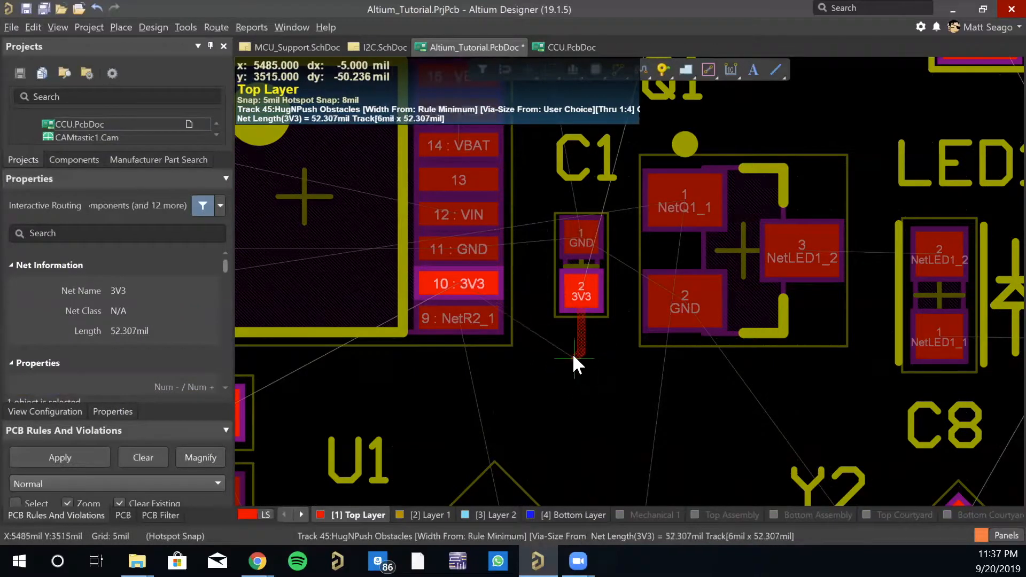
pyautogui.press('3')
pyautogui.press('3')
pyautogui.press('3')
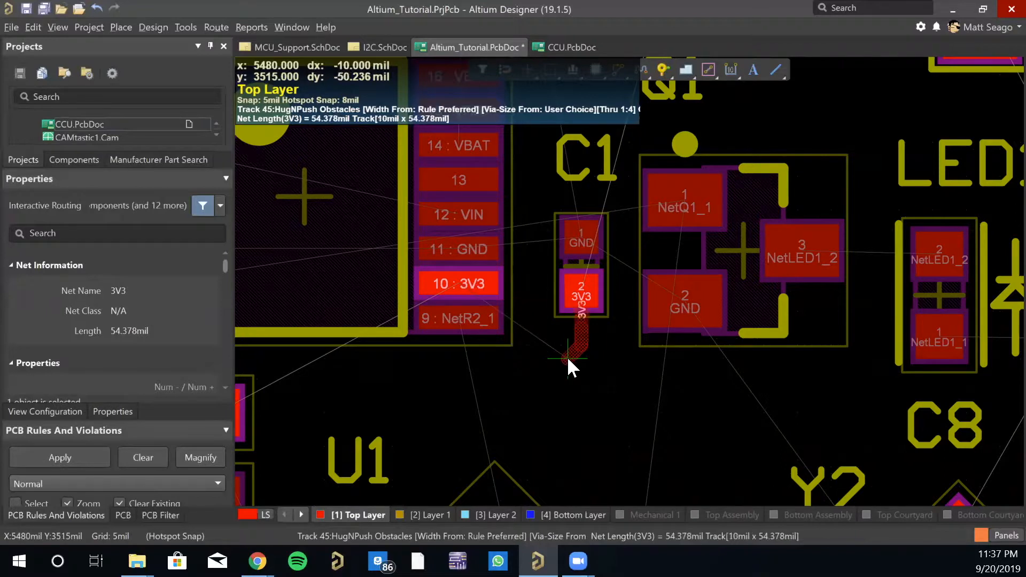
pyautogui.press('3')
pyautogui.press('3')
pyautogui.press('3')
pyautogui.press('3')
pyautogui.press('3')
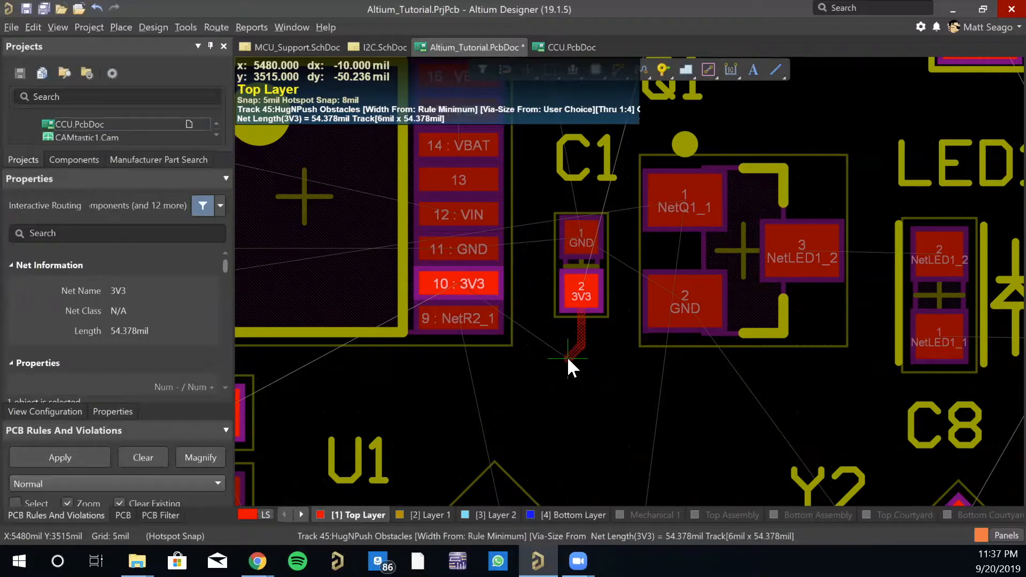
# - Try ending the 3V3 track in a via below C1 and check the via size in the routing properties
pyautogui.press('2')
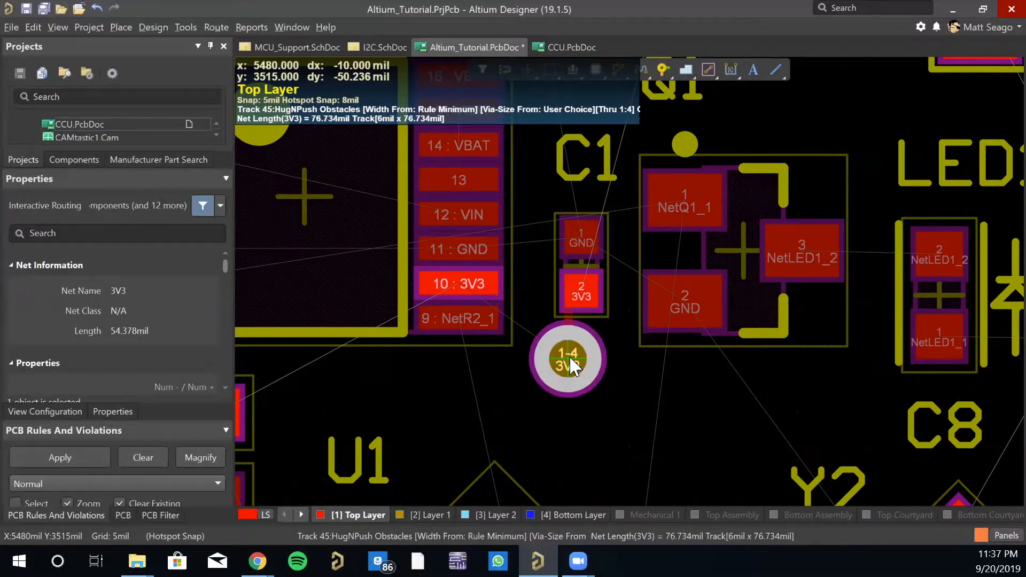
pyautogui.press('3')
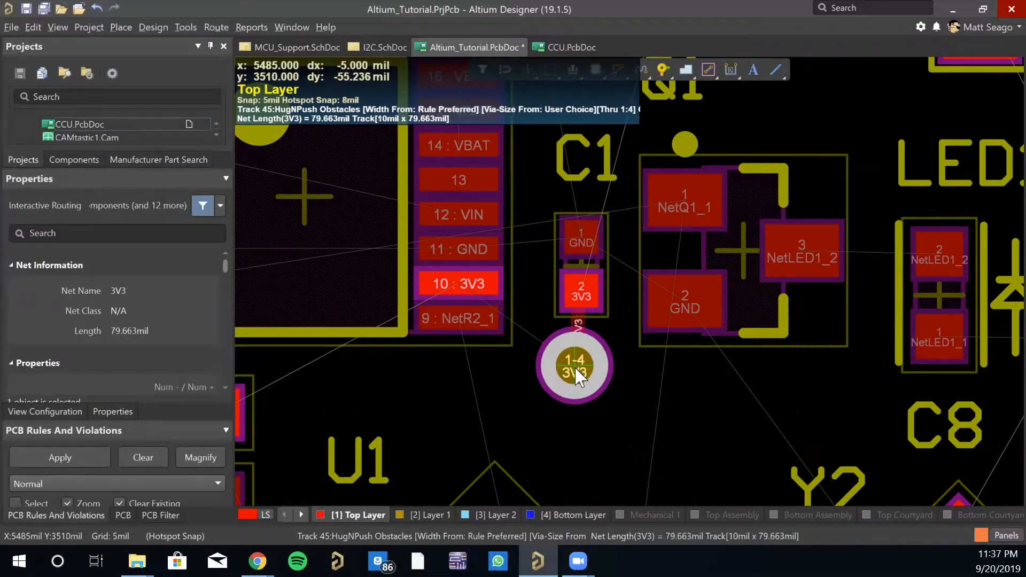
pyautogui.press('3')
pyautogui.press('3')
pyautogui.press('3')
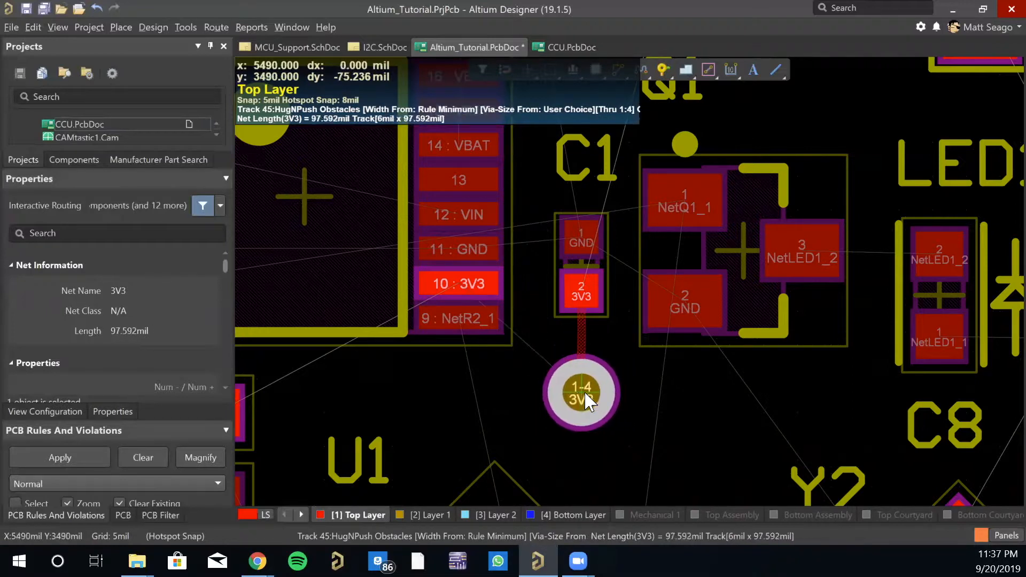
pyautogui.press('Tab')
pyautogui.scroll(-2, 134, 313)
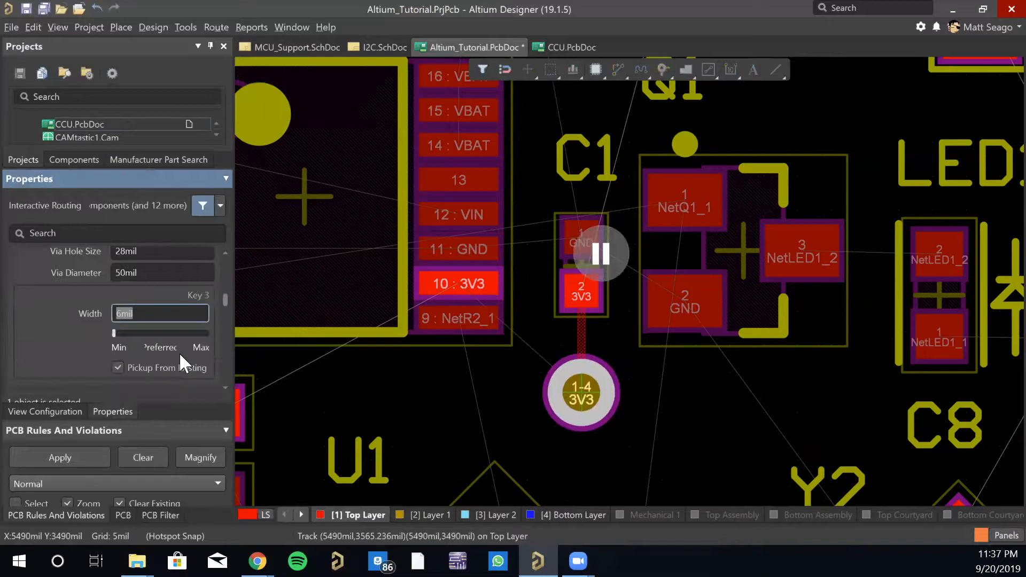
pyautogui.press('Escape')
# - Set the minimum via diameter to 10 mil in the RoutingVias design rule
pyautogui.press('d')
pyautogui.press('r')
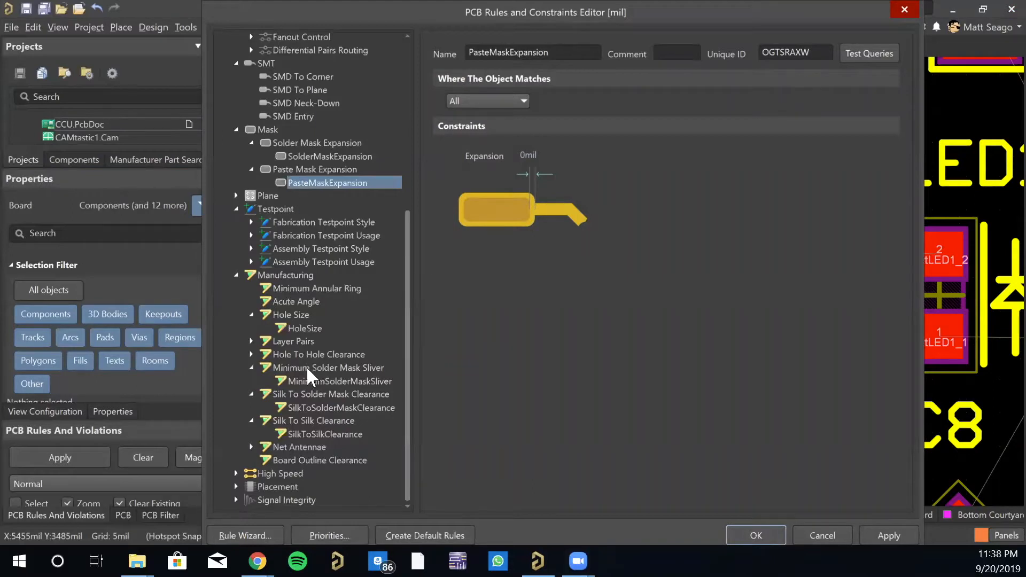
pyautogui.click(296, 327)
pyautogui.scroll(6, 309, 184)
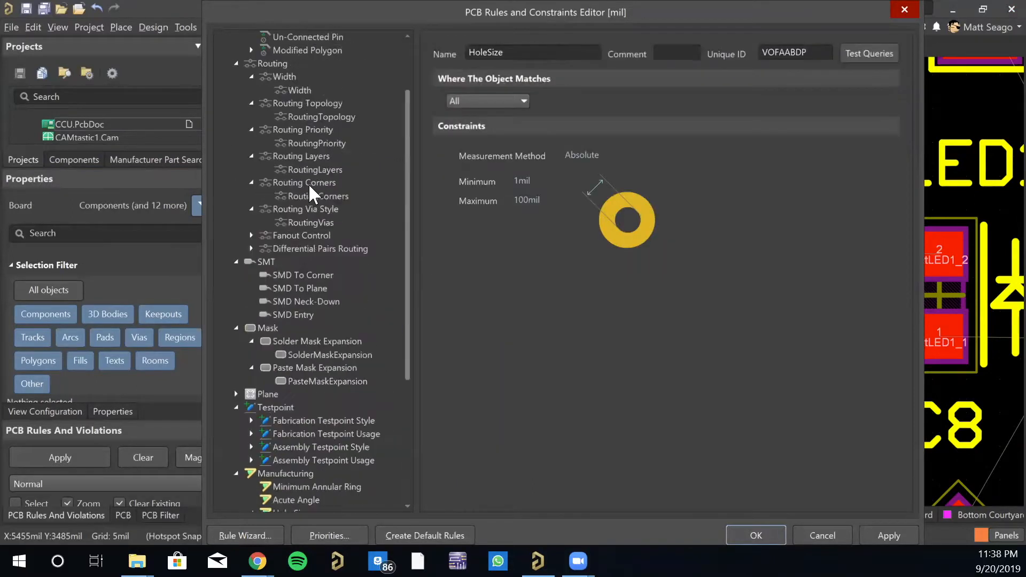
pyautogui.click(312, 264)
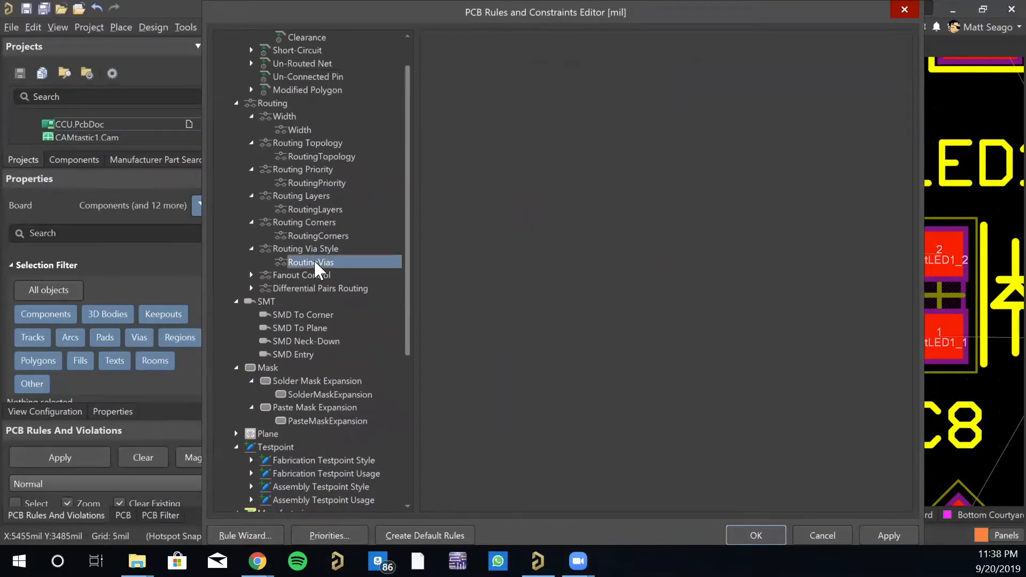
pyautogui.click(517, 197)
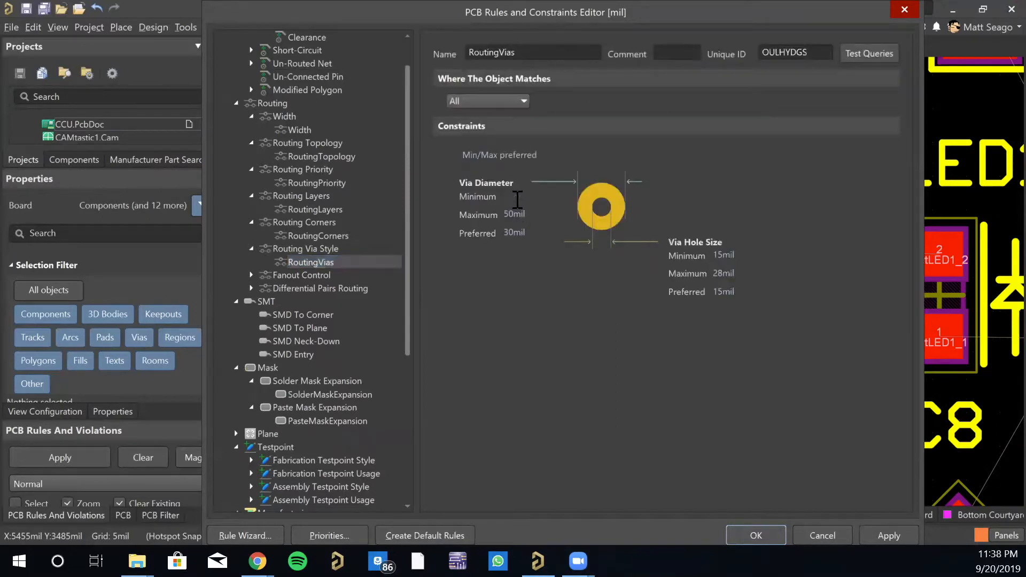
pyautogui.write('10')
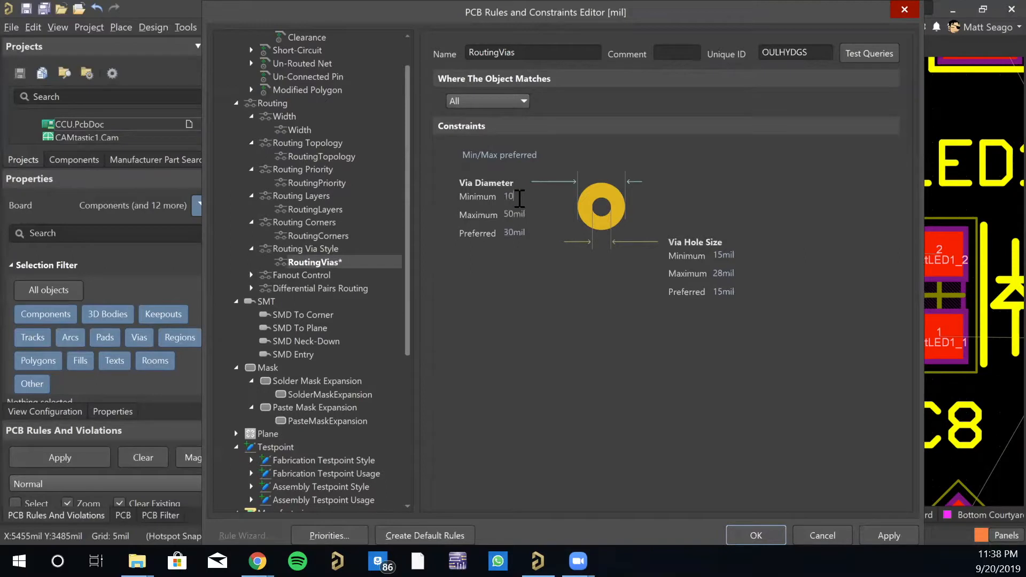
# - Set the minimum and preferred via hole sizes to 10 mil in the RoutingVias rule and apply the rule changes
pyautogui.press('Tab')
pyautogui.press('Tab')
pyautogui.press('BackSpace')
pyautogui.press('Tab')
pyautogui.write('10')
pyautogui.press('Tab')
pyautogui.press('Tab')
pyautogui.write('10')
pyautogui.click(901, 527)
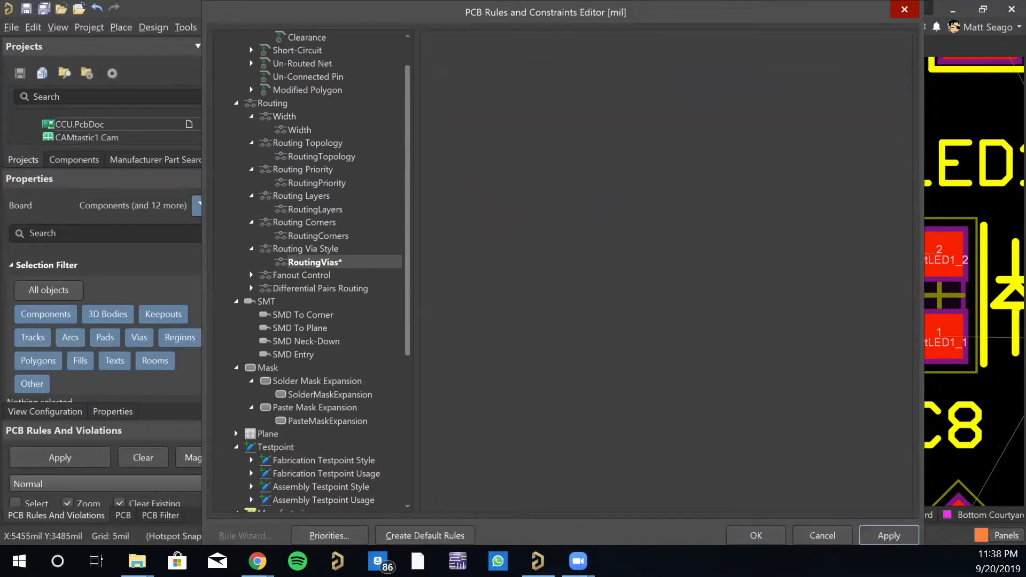
pyautogui.click(765, 534)
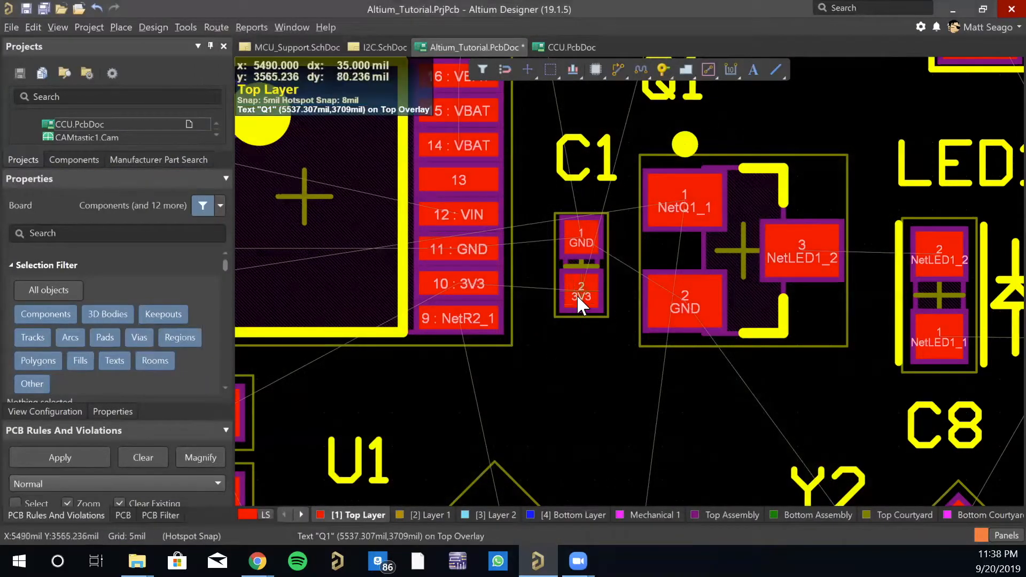
# - Route a 6 mil 3V3 track straight down from pad 2 of C1 and end it in a 20 mil via with a 10 mil hole
pyautogui.hotkey('ctrl', 'w')
pyautogui.click(579, 296)
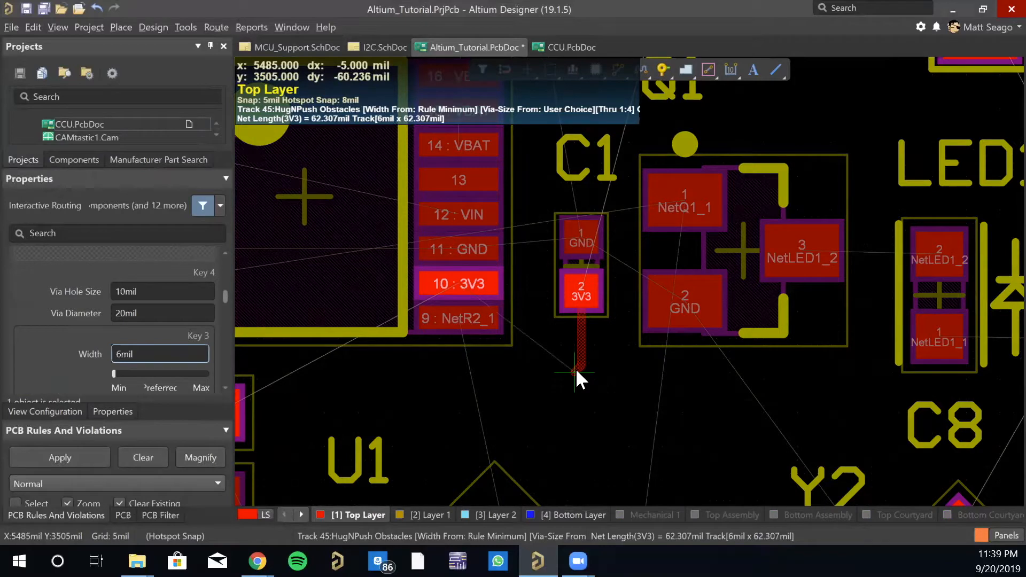
pyautogui.press('2')
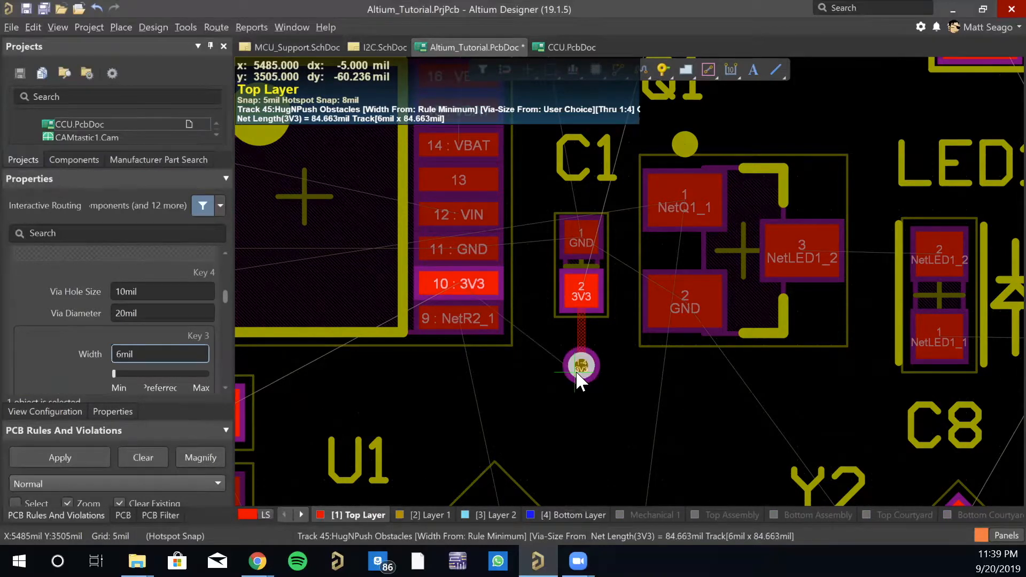
pyautogui.click(572, 364)
pyautogui.rightClick(591, 375)
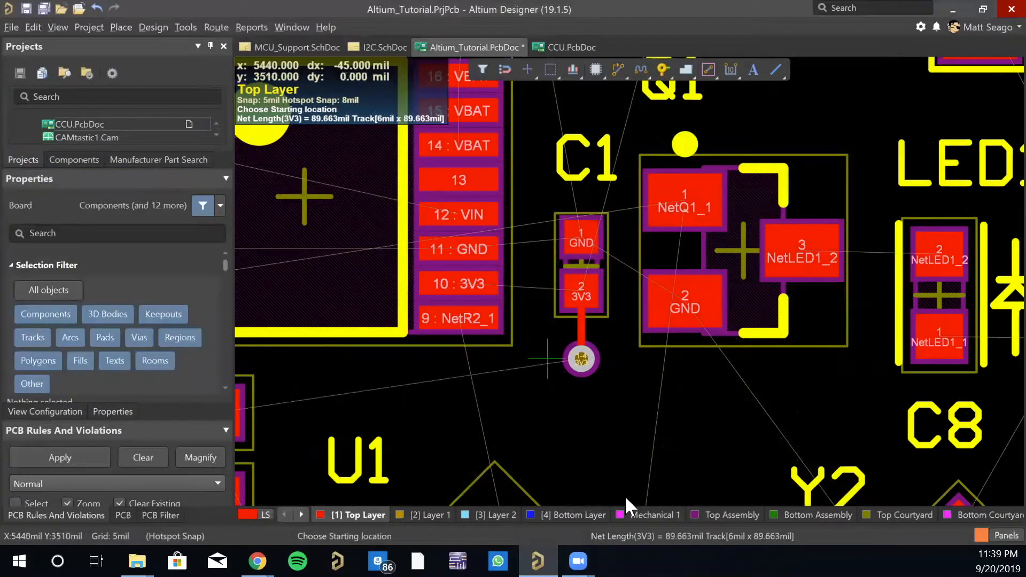
# - Route a 6 mil 3V3 track from pad 2 of C1 to pin 10 of U2
pyautogui.click(585, 293)
pyautogui.click(470, 283)
pyautogui.rightClick(614, 412)
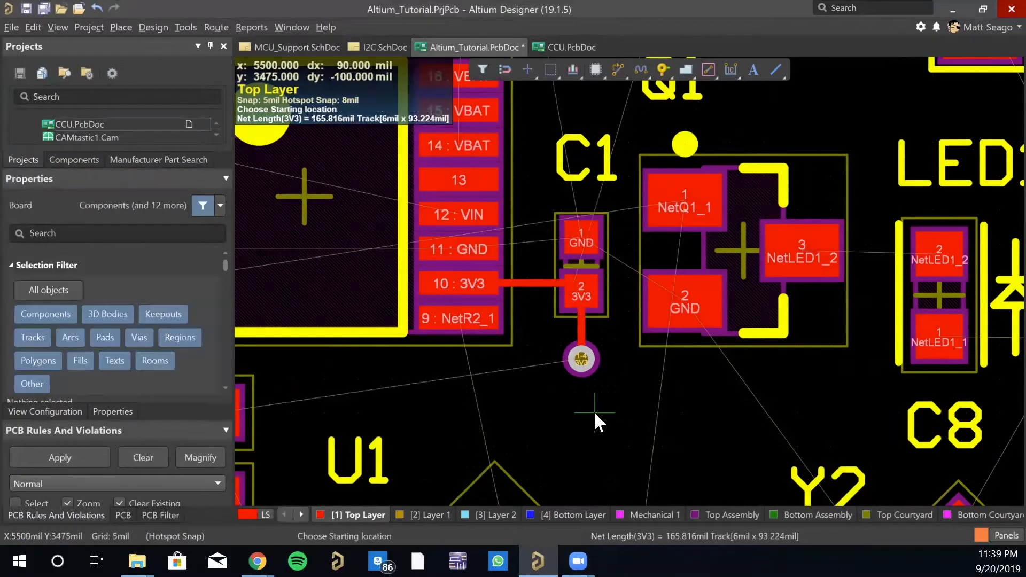
pyautogui.keyDown('ctrl'); pyautogui.scroll(-3, 639, 392); pyautogui.keyUp('ctrl')
pyautogui.moveTo(691, 397); pyautogui.dragTo(666, 237, button='right')
pyautogui.moveTo(632, 312); pyautogui.dragTo(725, 357, button='right')
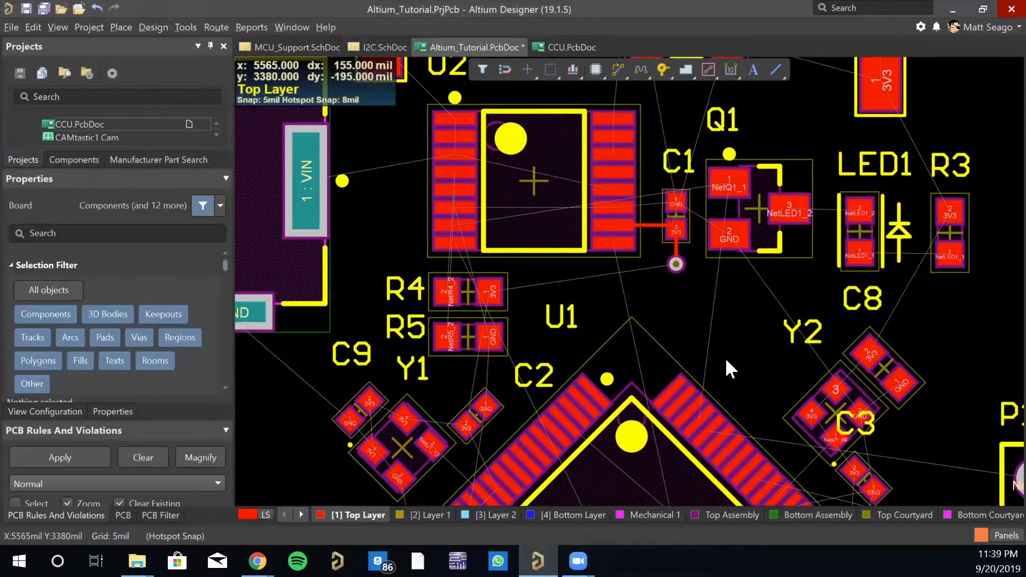
# - Examine the unrouted connections around U2, the power jack and the components near the upper board edge
pyautogui.moveTo(559, 326); pyautogui.dragTo(626, 213, button='right')
pyautogui.keyDown('ctrl'); pyautogui.scroll(-2, 630, 275); pyautogui.keyUp('ctrl')
pyautogui.moveTo(678, 350); pyautogui.dragTo(518, 218, button='right')
pyautogui.moveTo(593, 502); pyautogui.dragTo(624, 379, button='right')
pyautogui.moveTo(545, 130); pyautogui.dragTo(719, 384, button='right')
pyautogui.moveTo(565, 236); pyautogui.dragTo(508, 434, button='right')
pyautogui.moveTo(510, 231); pyautogui.dragTo(525, 376, button='right')
pyautogui.moveTo(616, 366); pyautogui.dragTo(498, 375, button='right')
pyautogui.moveTo(614, 392); pyautogui.dragTo(676, 327, button='right')
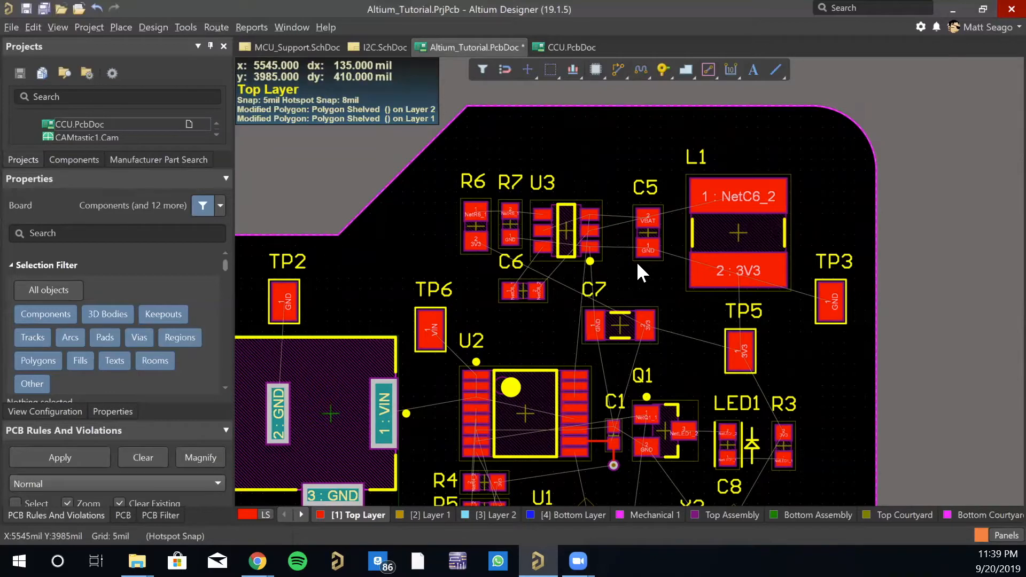
pyautogui.keyDown('ctrl'); pyautogui.scroll(3, 469, 380); pyautogui.keyUp('ctrl')
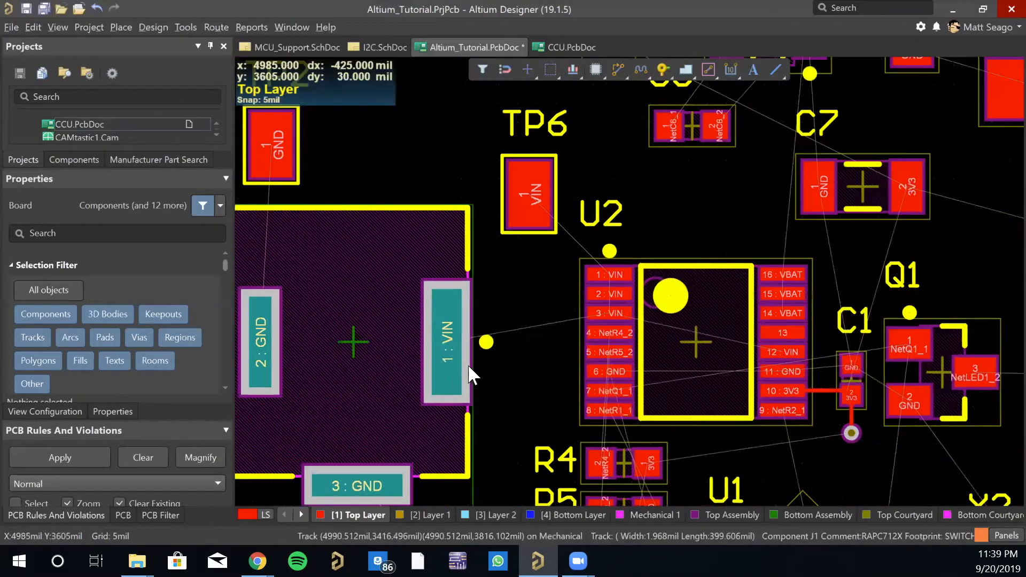
pyautogui.keyDown('ctrl'); pyautogui.scroll(3, 558, 335); pyautogui.keyUp('ctrl')
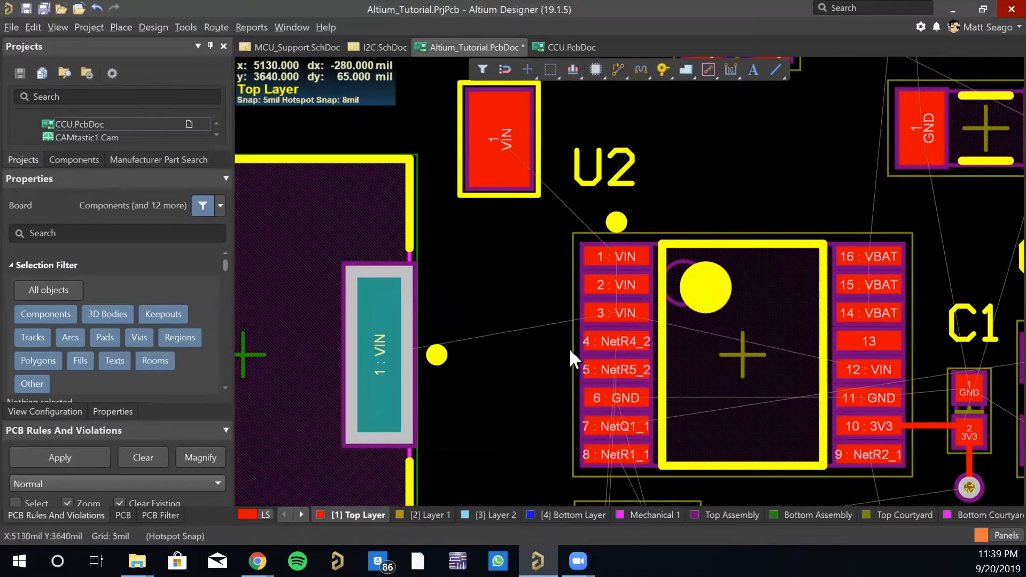
# - Select the VIN pads 1, 2 and 3 of U2 together and enable their individual thermal relief setting
pyautogui.click(618, 312)
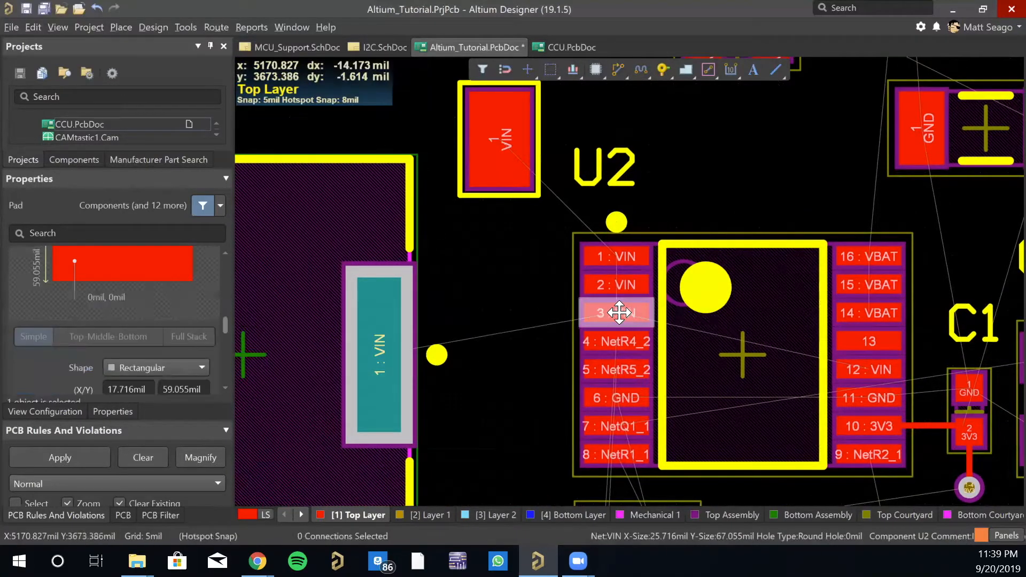
pyautogui.scroll(-3, 54, 355)
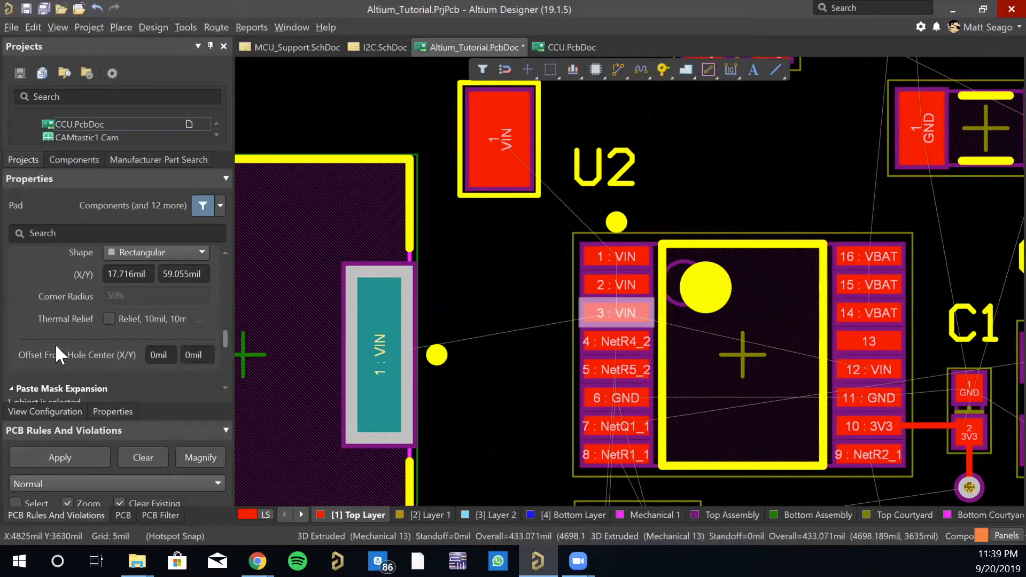
pyautogui.keyDown('shift'); pyautogui.click(617, 281); pyautogui.keyUp('shift')
pyautogui.keyDown('shift'); pyautogui.click(620, 259); pyautogui.keyUp('shift')
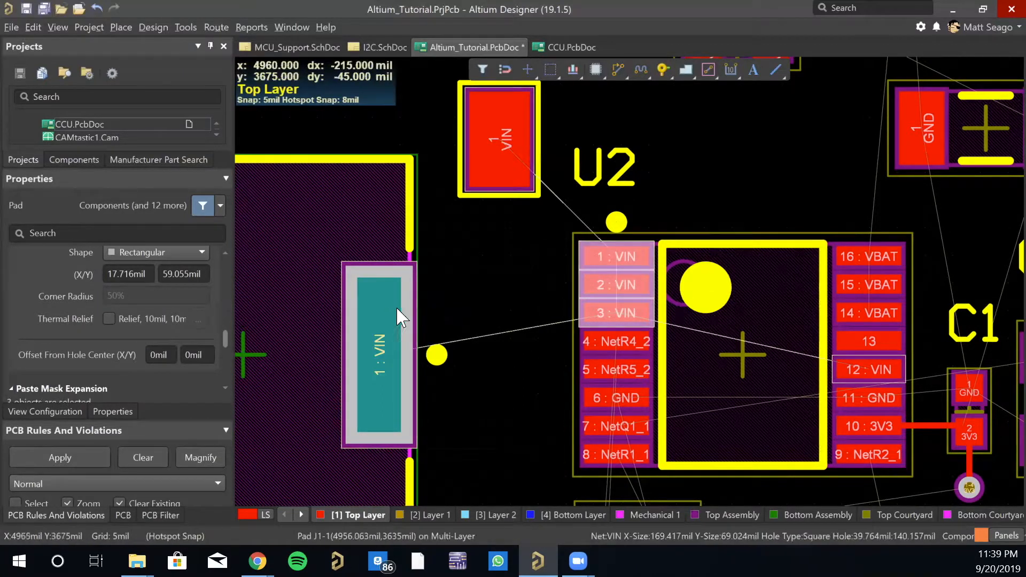
pyautogui.click(109, 319)
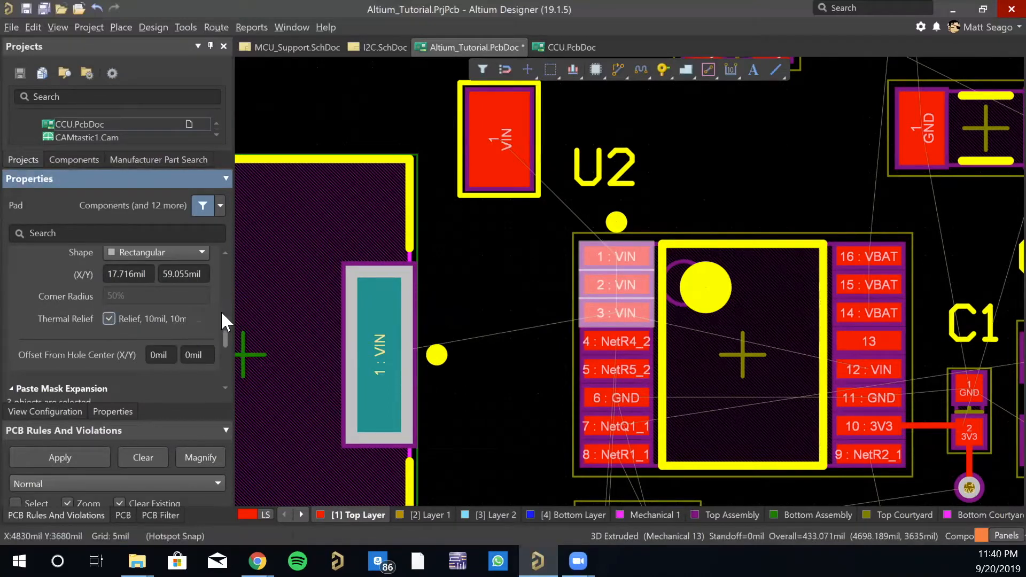
# - Set the polygon connect style of U2's VIN pads 1, 2 and 3 to Direct Connect, editing each pad individually
pyautogui.click(515, 300)
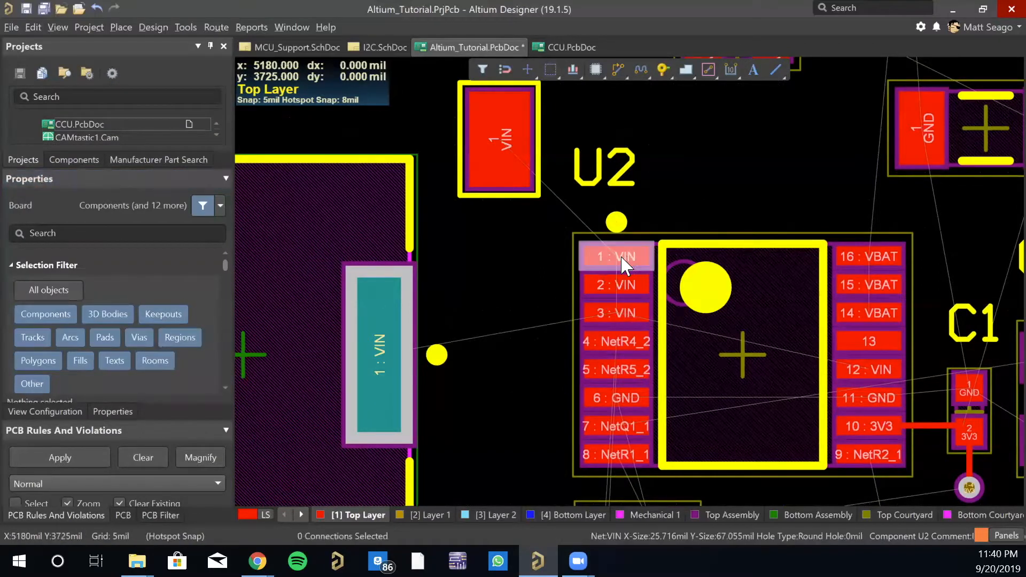
pyautogui.click(623, 261)
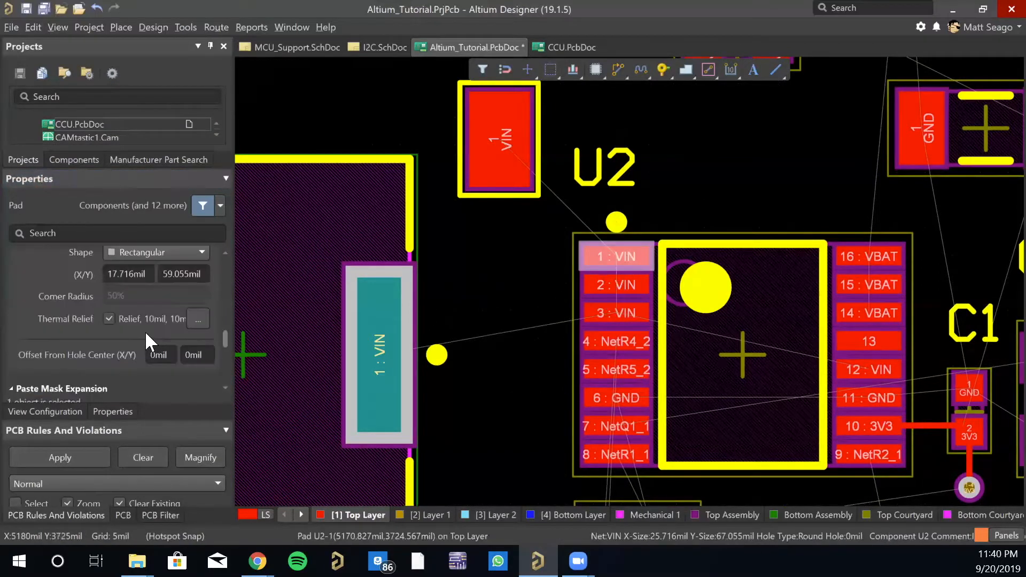
pyautogui.click(197, 324)
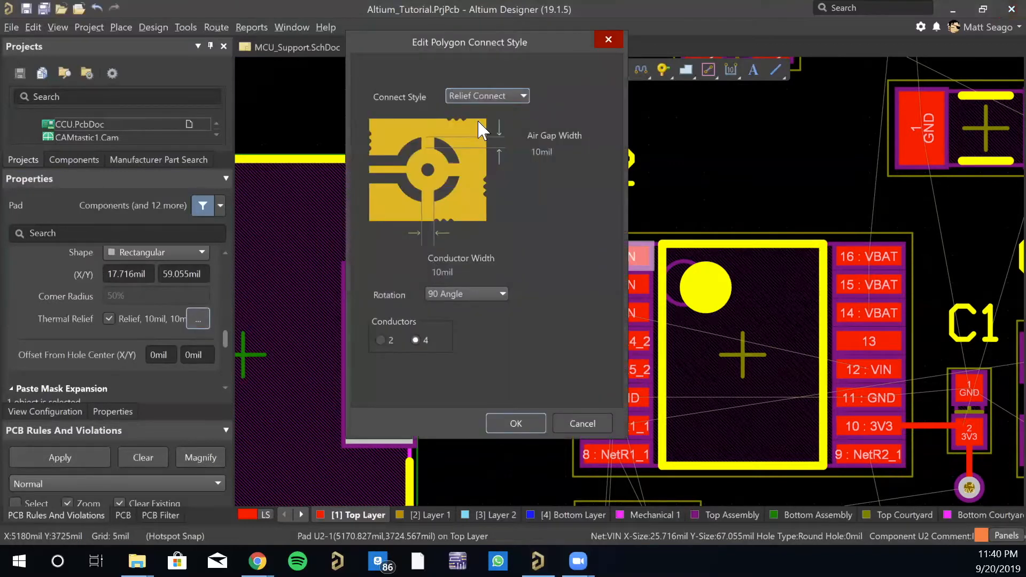
pyautogui.click(483, 97)
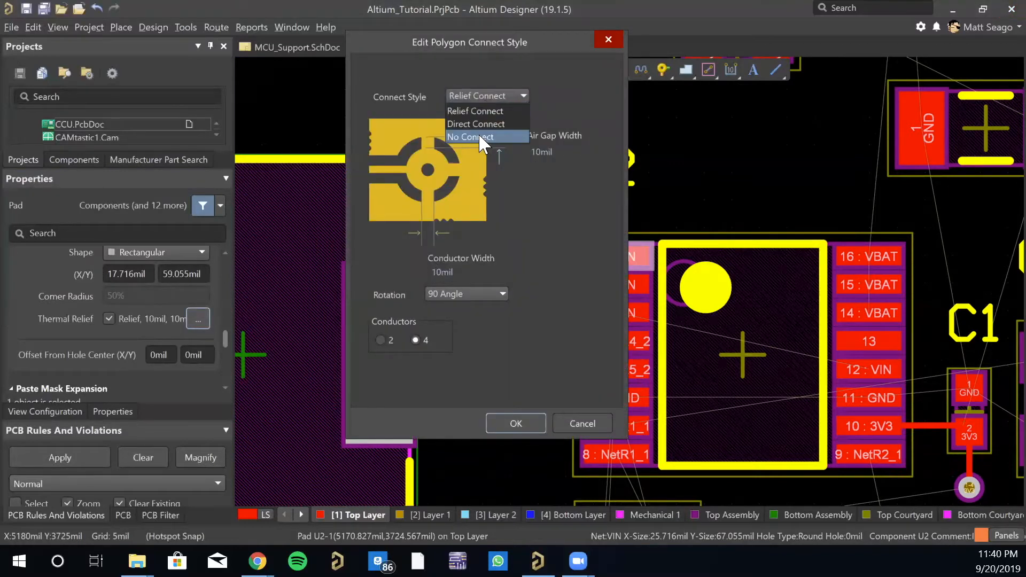
pyautogui.click(480, 135)
pyautogui.click(486, 98)
pyautogui.click(477, 124)
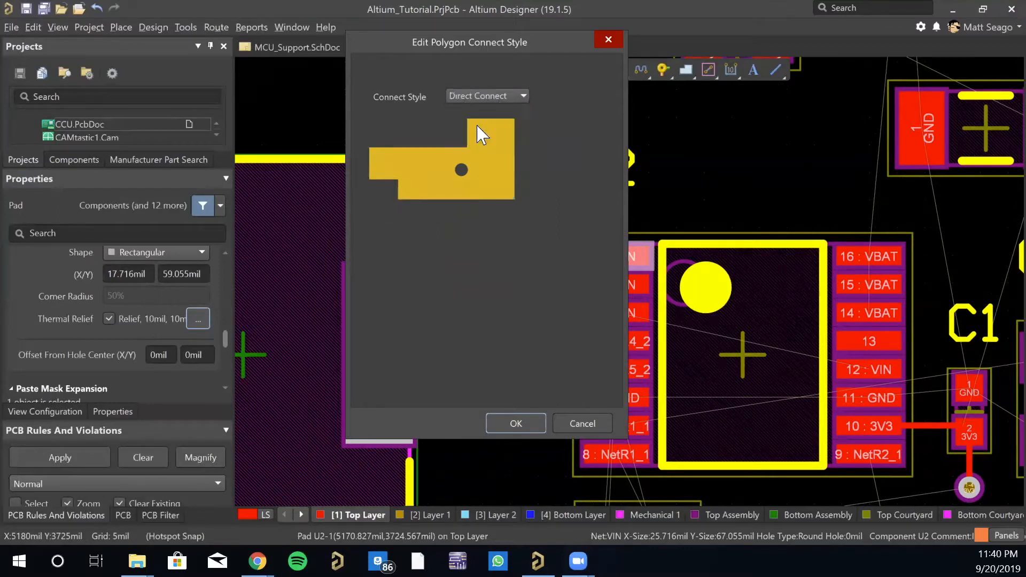
pyautogui.click(515, 423)
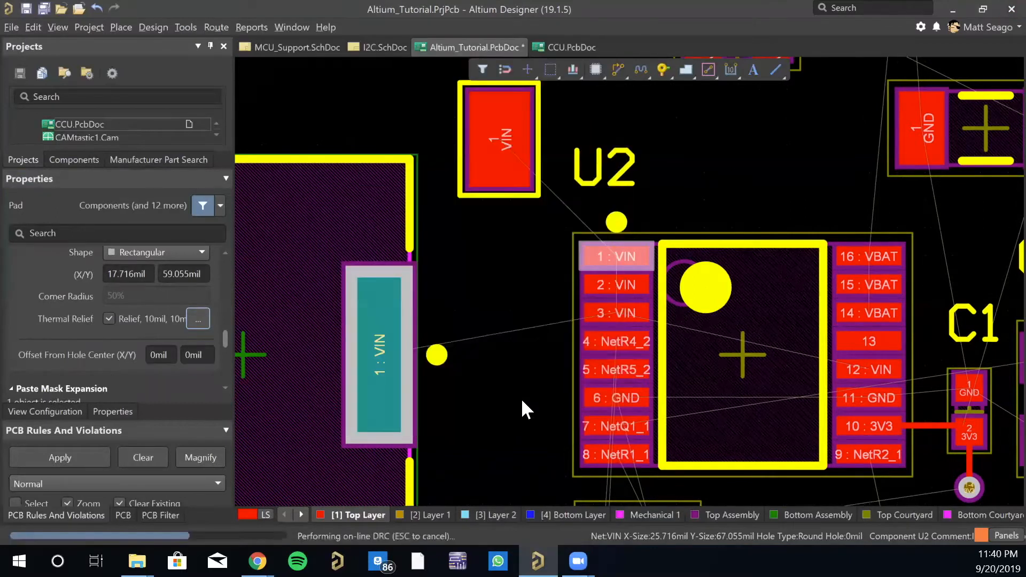
pyautogui.click(205, 314)
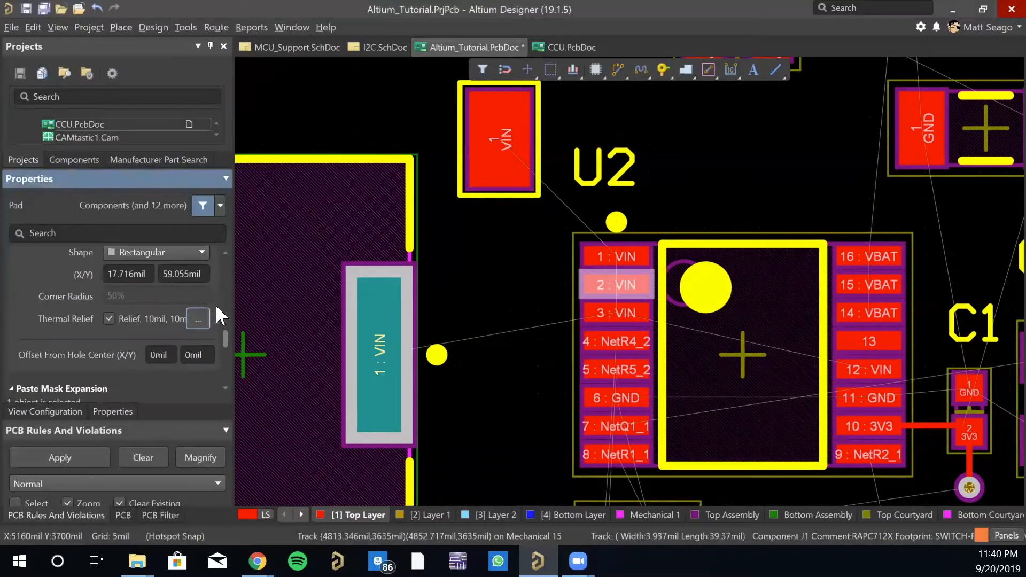
pyautogui.click(546, 276)
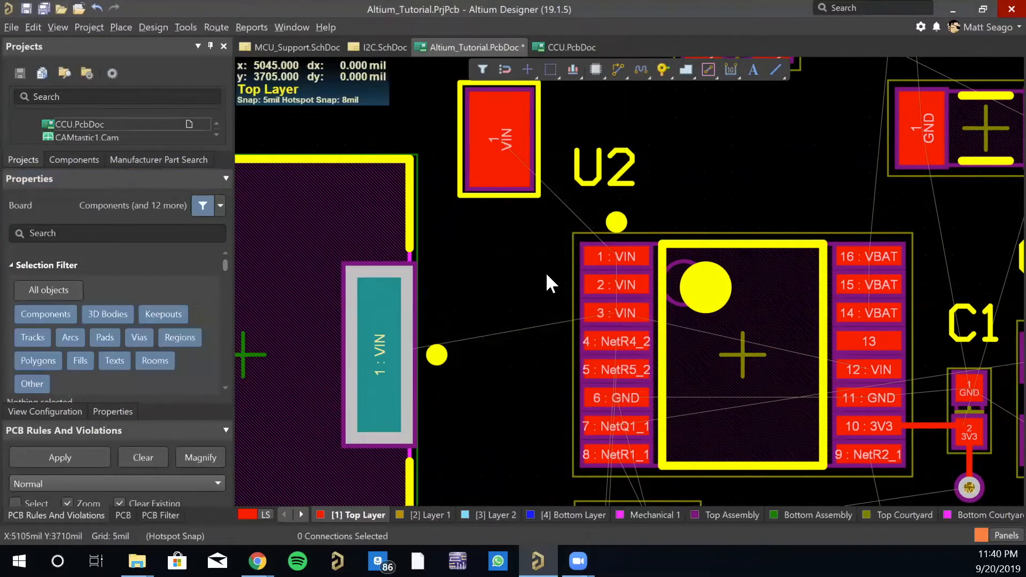
# - Start a polygon pour on the Top Layer and assign it to the VIN net
pyautogui.moveTo(517, 286); pyautogui.dragTo(546, 262, button='right')
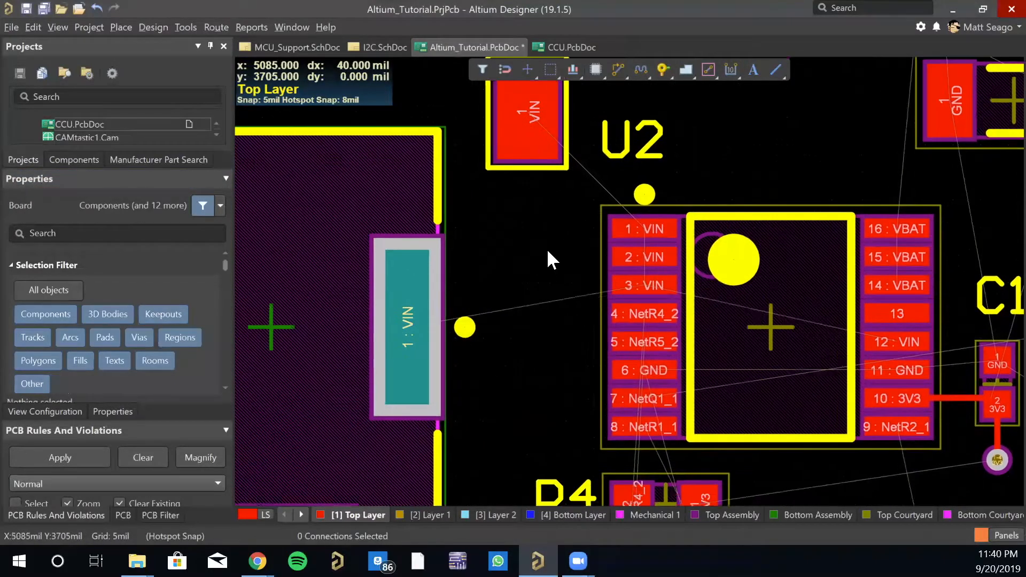
pyautogui.moveTo(546, 194); pyautogui.dragTo(515, 249, button='right')
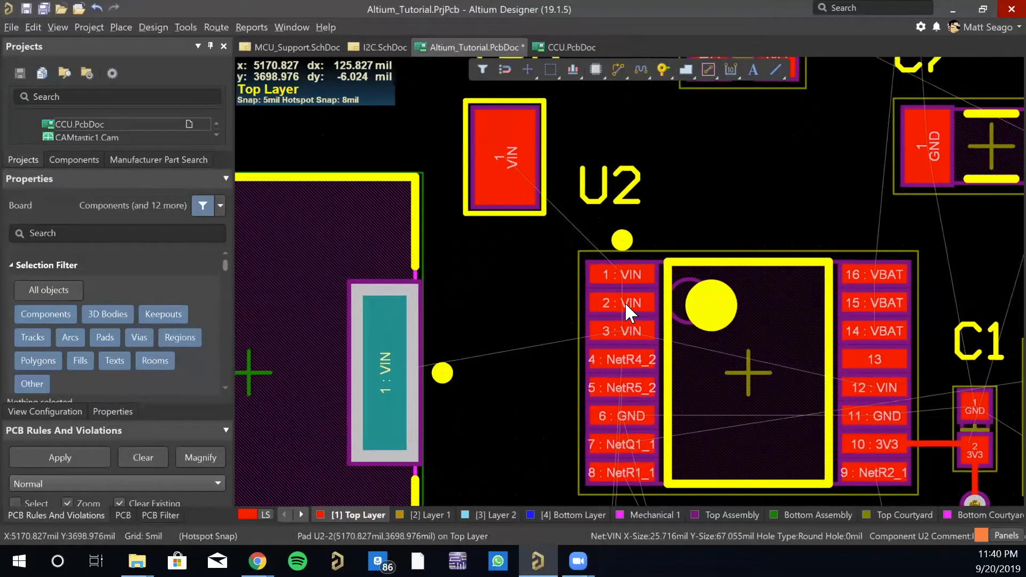
pyautogui.moveTo(601, 364); pyautogui.dragTo(559, 309, button='right')
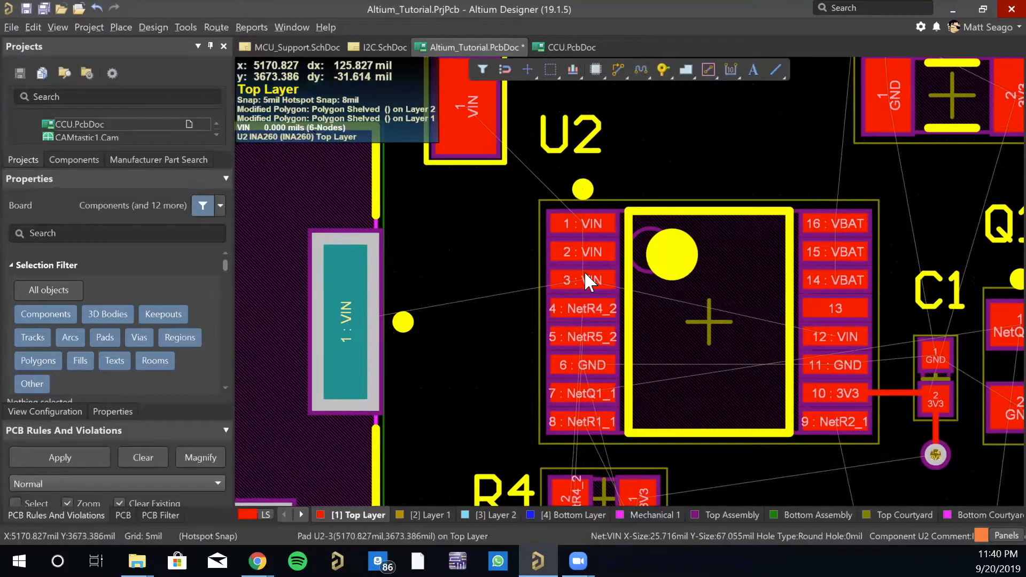
pyautogui.click(687, 72)
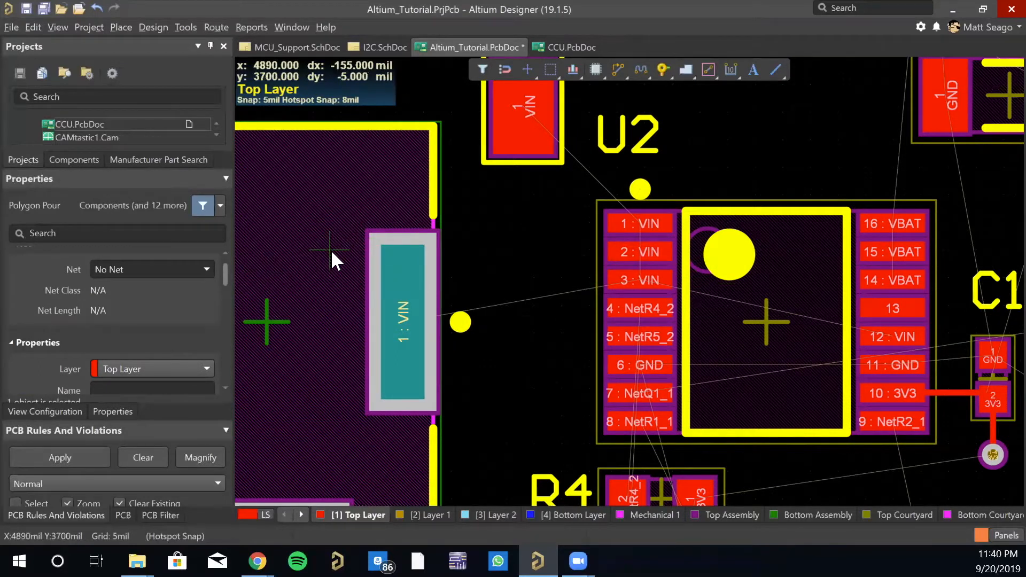
pyautogui.press('Tab')
pyautogui.click(203, 270)
pyautogui.scroll(-3, 158, 358)
pyautogui.click(161, 383)
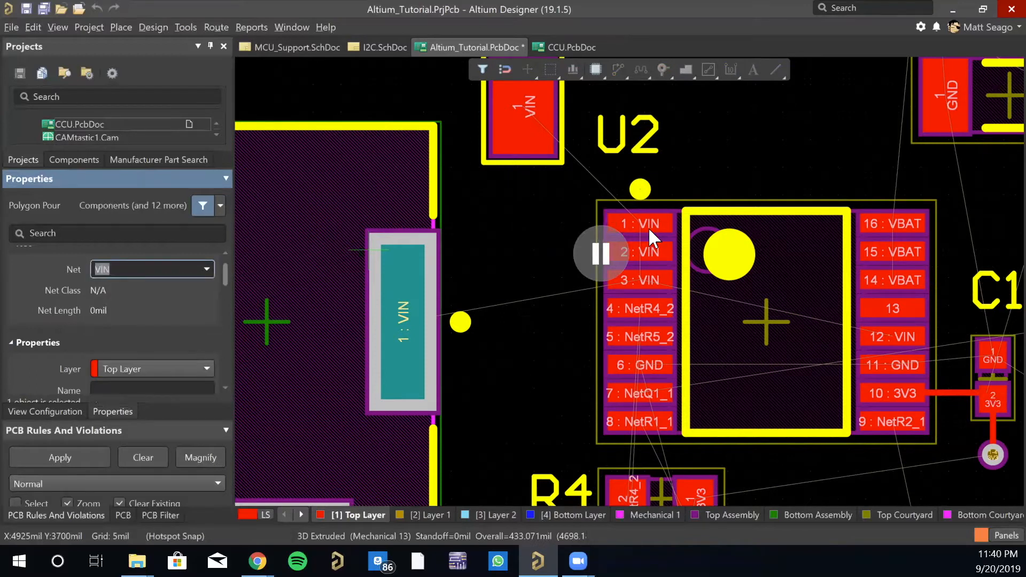
pyautogui.click(601, 253)
# - Outline the VIN polygon around the power jack's VIN pad, the lower part of TP6 and pads 1 to 3 of U2, and pour it
pyautogui.click(397, 205)
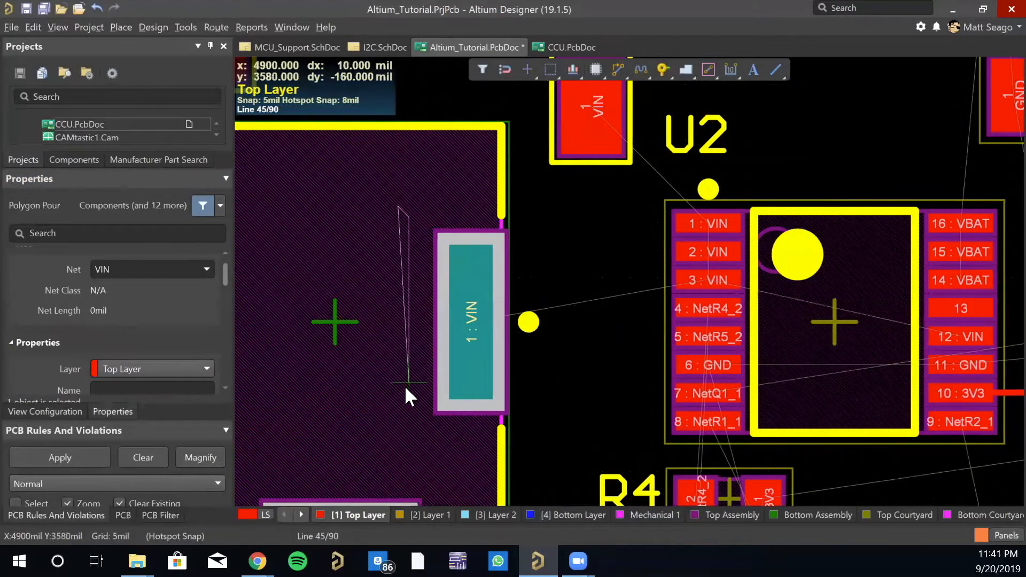
pyautogui.click(397, 449)
pyautogui.press('space')
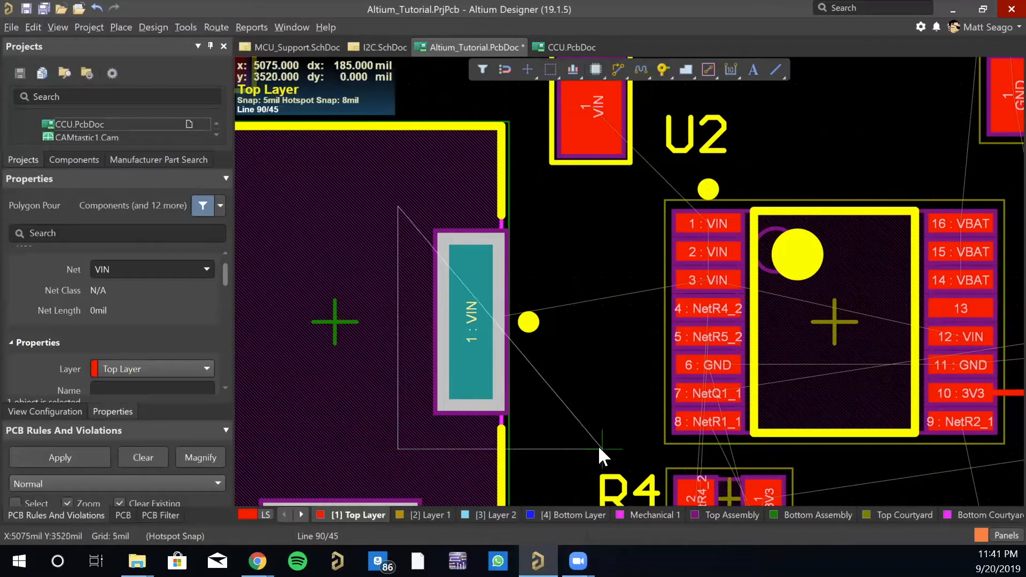
pyautogui.click(599, 441)
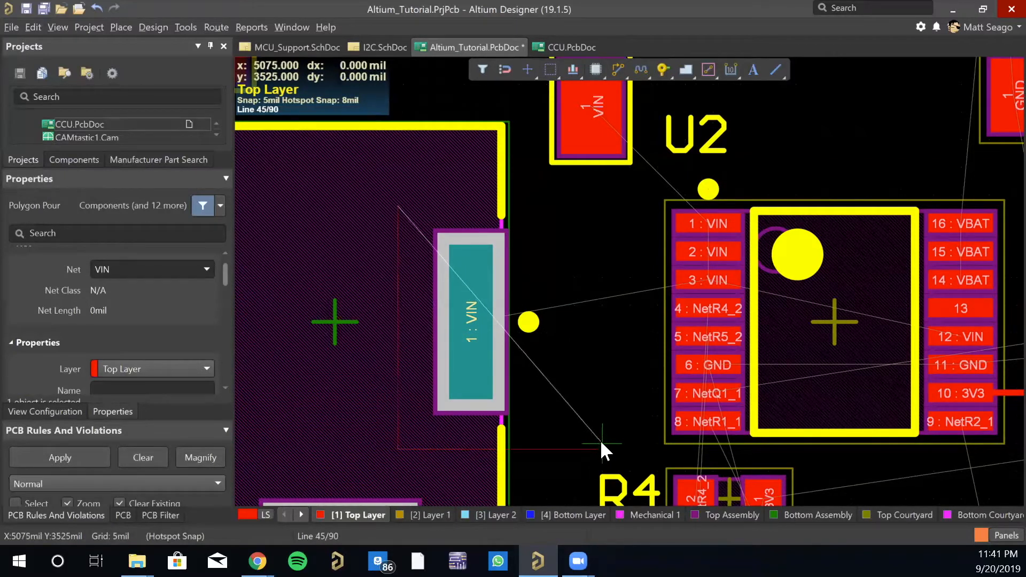
pyautogui.press('space')
pyautogui.click(603, 316)
pyautogui.click(619, 294)
pyautogui.click(762, 295)
pyautogui.click(757, 189)
pyautogui.scroll(2, 757, 189)
pyautogui.click(399, 188)
pyautogui.rightClick(398, 293)
# - Inspect the VIN pour and its direct connection to U2's pads in the 3D view, then return to 2D
pyautogui.moveTo(613, 401); pyautogui.dragTo(534, 292, button='right')
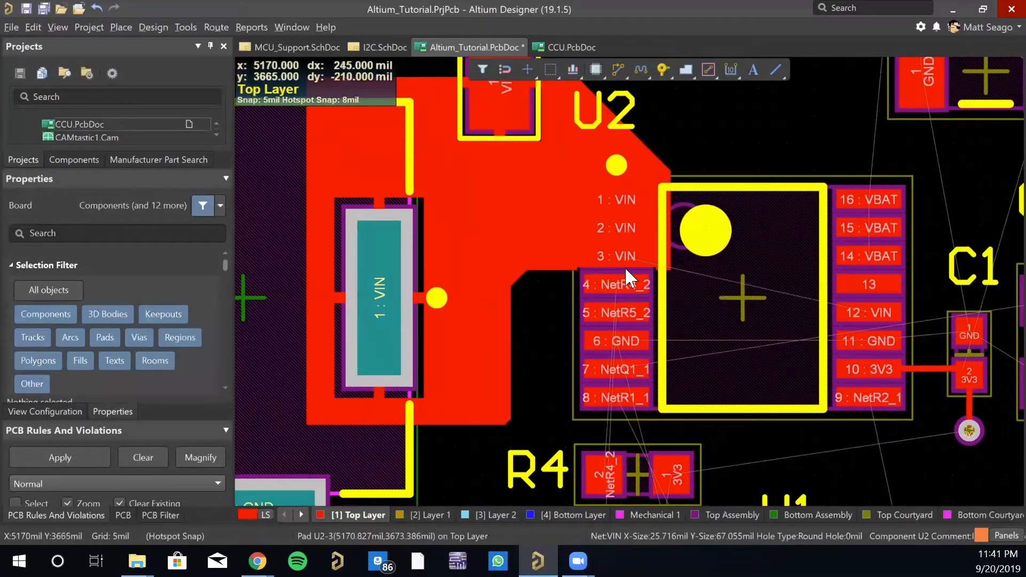
pyautogui.press('3')
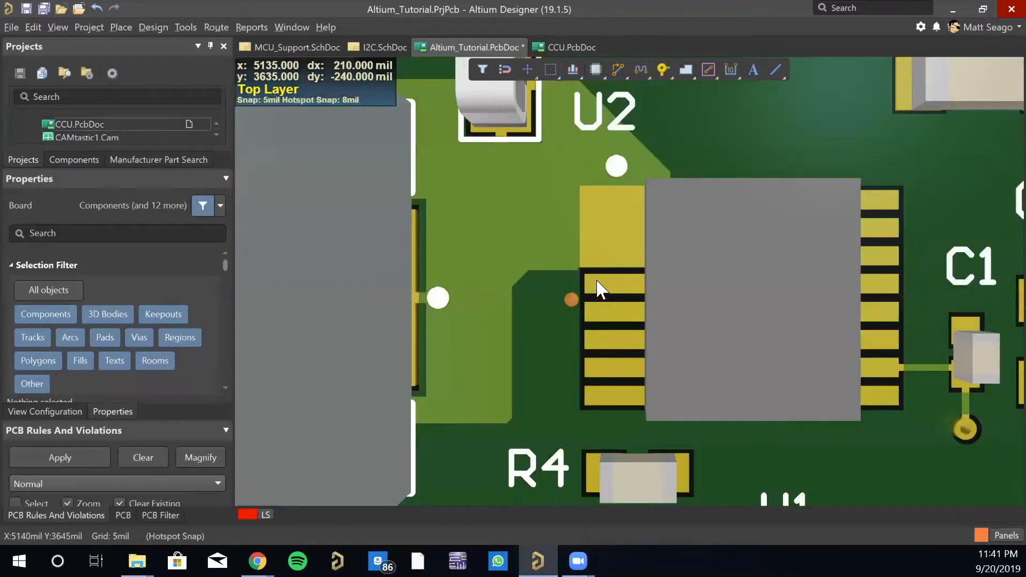
pyautogui.keyDown('ctrl'); pyautogui.scroll(2, 573, 255); pyautogui.keyUp('ctrl')
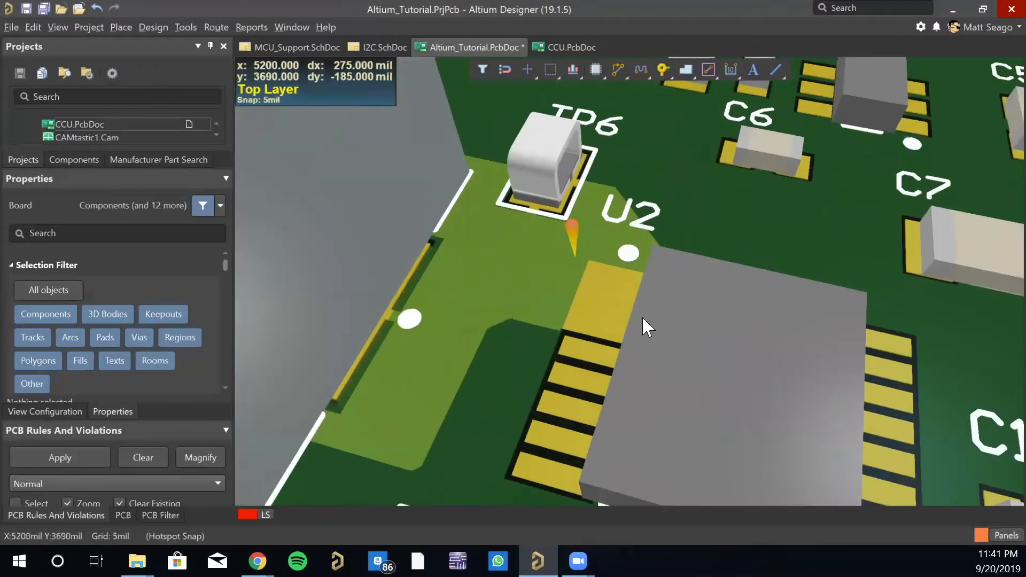
pyautogui.keyDown('ctrl'); pyautogui.scroll(2, 642, 320); pyautogui.keyUp('ctrl')
pyautogui.keyDown('ctrl'); pyautogui.scroll(1, 630, 315); pyautogui.keyUp('ctrl')
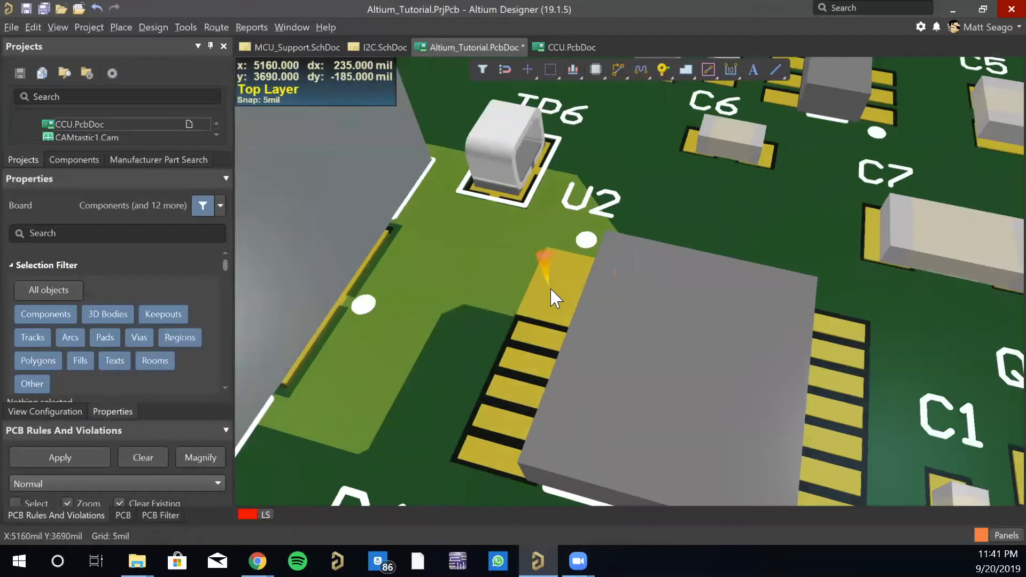
pyautogui.keyDown('ctrl'); pyautogui.scroll(-2, 553, 299); pyautogui.keyUp('ctrl')
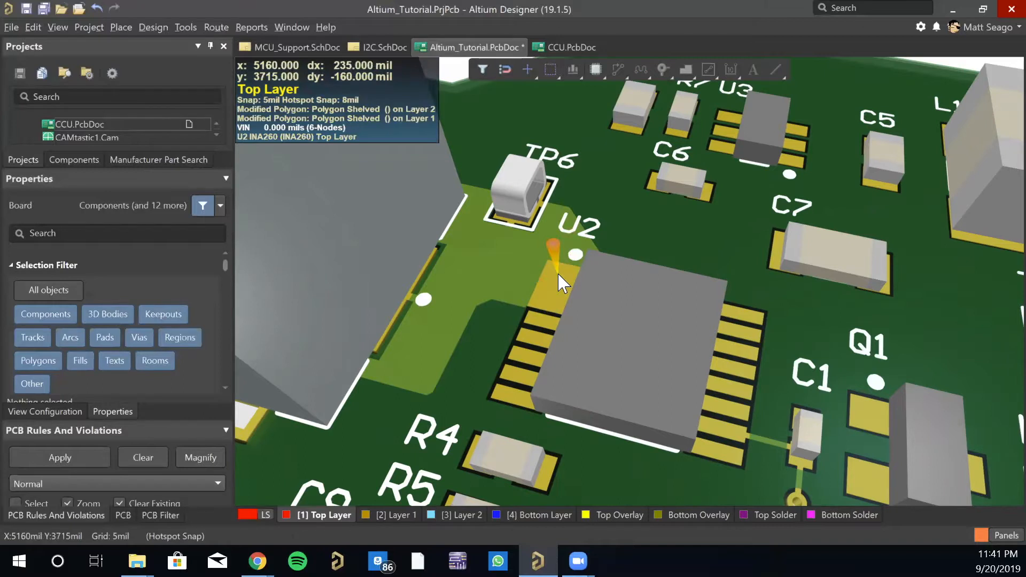
pyautogui.moveTo(549, 290); pyautogui.dragTo(632, 332, button='right')
pyautogui.keyDown('ctrl'); pyautogui.scroll(-1, 608, 308); pyautogui.keyUp('ctrl')
pyautogui.keyDown('ctrl'); pyautogui.scroll(-1, 610, 316); pyautogui.keyUp('ctrl')
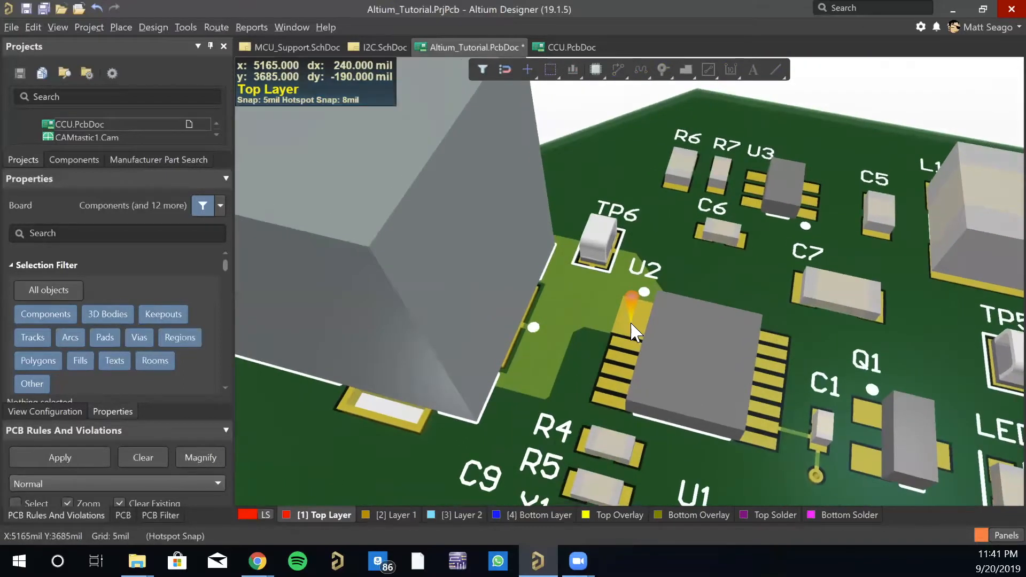
pyautogui.press('2')
# - Change the polygon connect style of U2's pad 3 to Relief Connect with 2 conductors, and select the VIN polygon
pyautogui.keyDown('ctrl'); pyautogui.scroll(3, 628, 312); pyautogui.keyUp('ctrl')
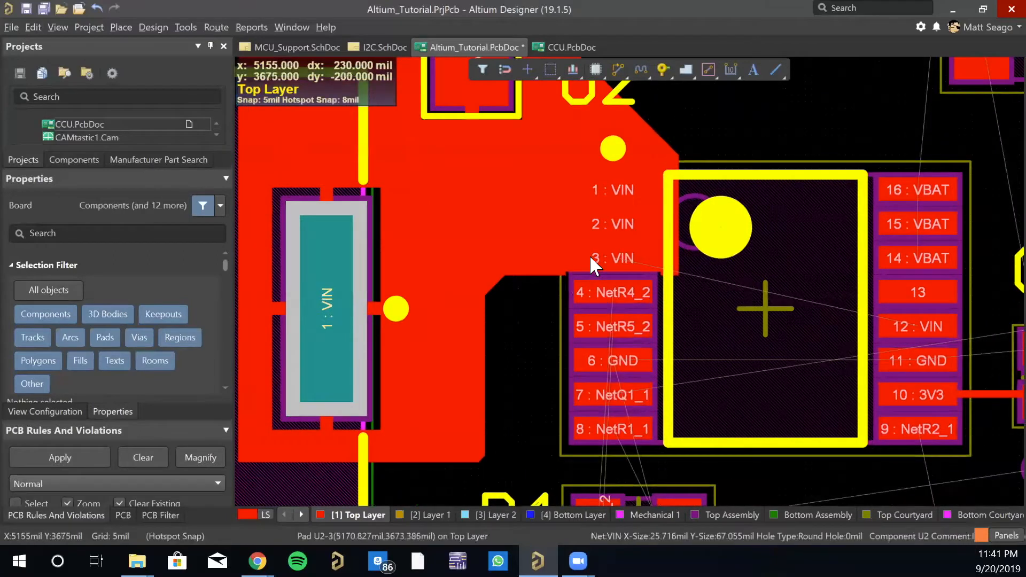
pyautogui.click(589, 257)
pyautogui.click(194, 319)
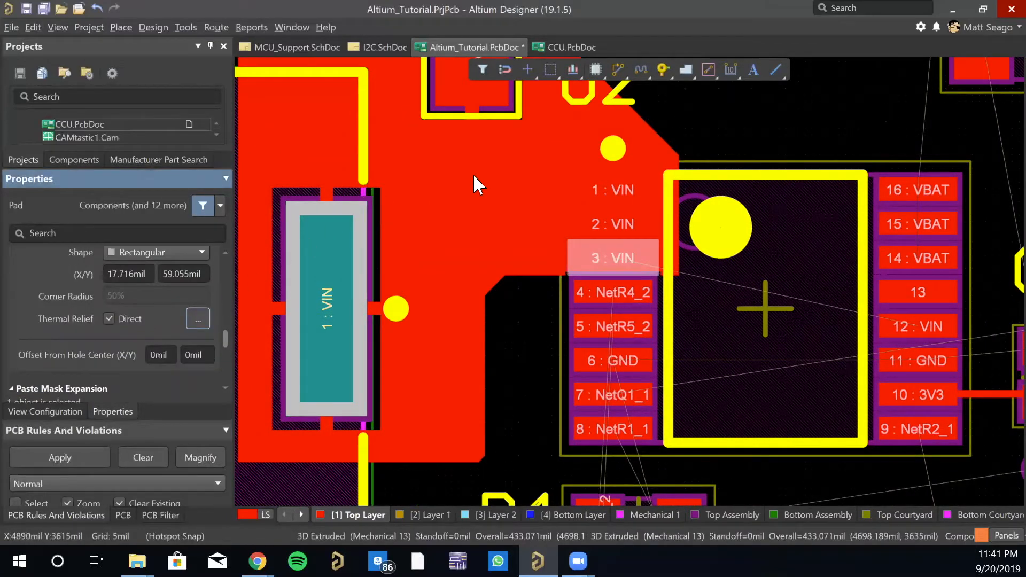
pyautogui.click(497, 95)
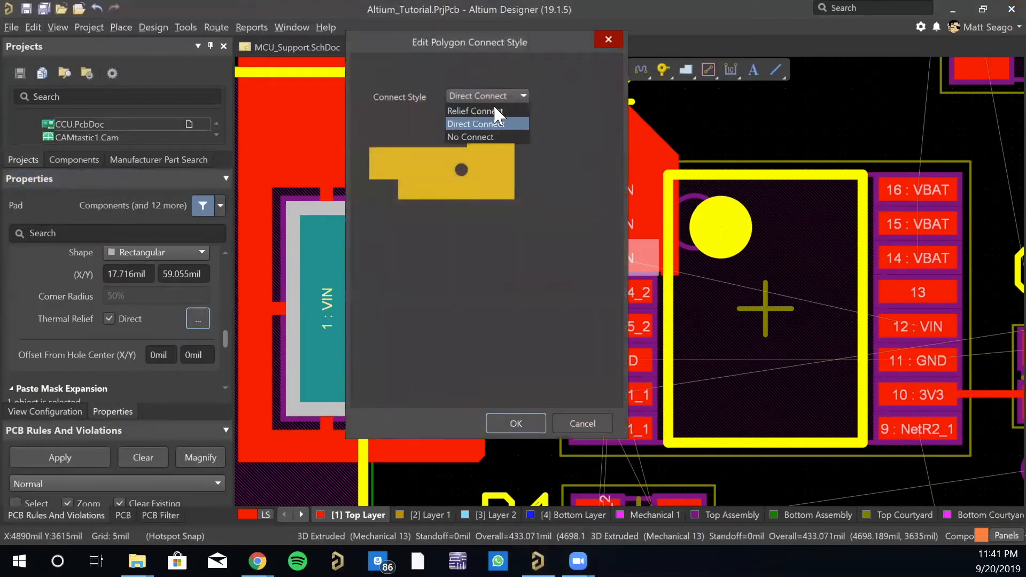
pyautogui.click(493, 110)
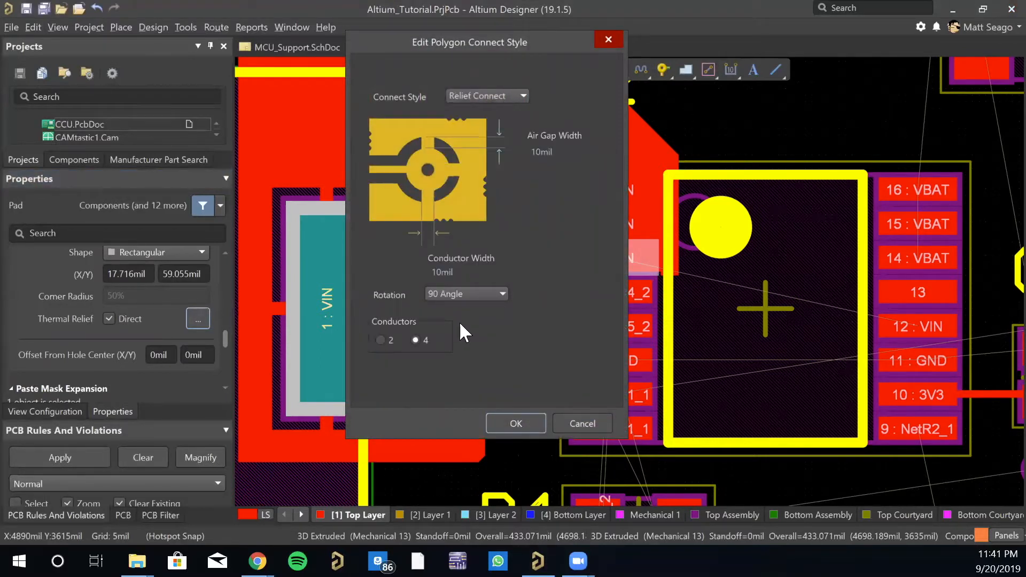
pyautogui.click(380, 341)
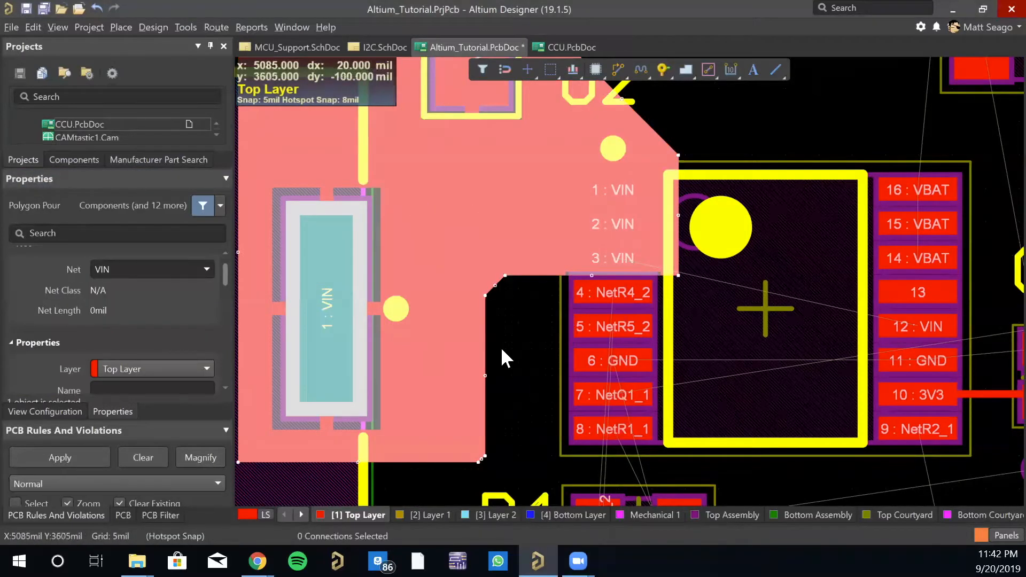
pyautogui.moveTo(499, 357); pyautogui.dragTo(573, 443, button='right')
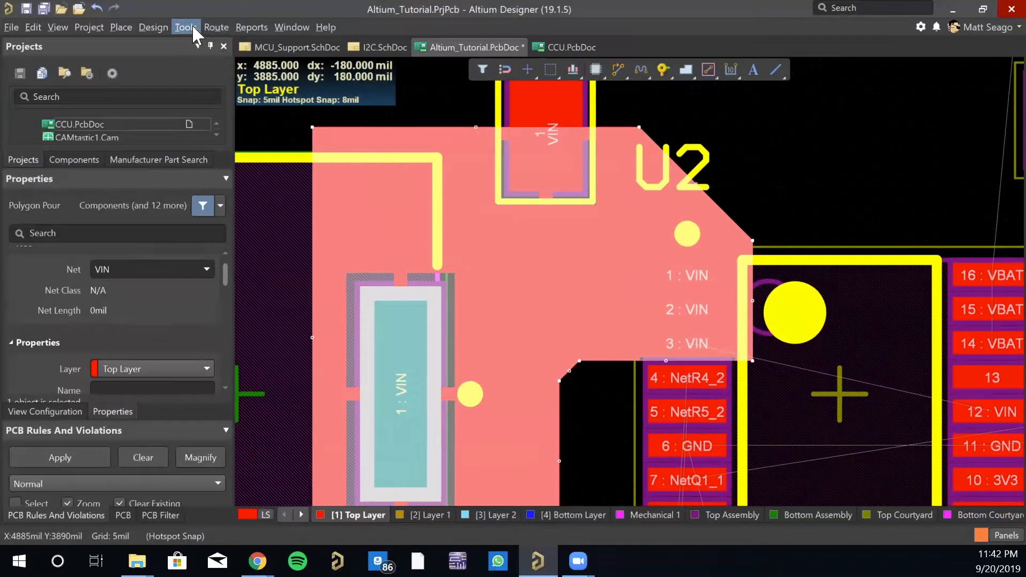
# - Repour all polygons on the board so the VIN pour follows the changed pad connection at U2
pyautogui.click(192, 26)
pyautogui.moveTo(251, 131)
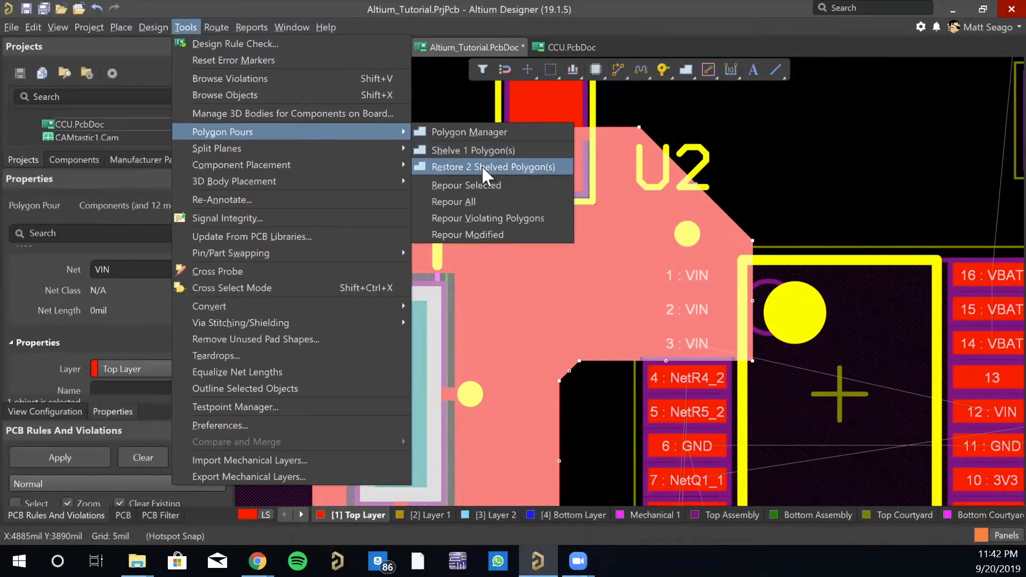
pyautogui.click(473, 206)
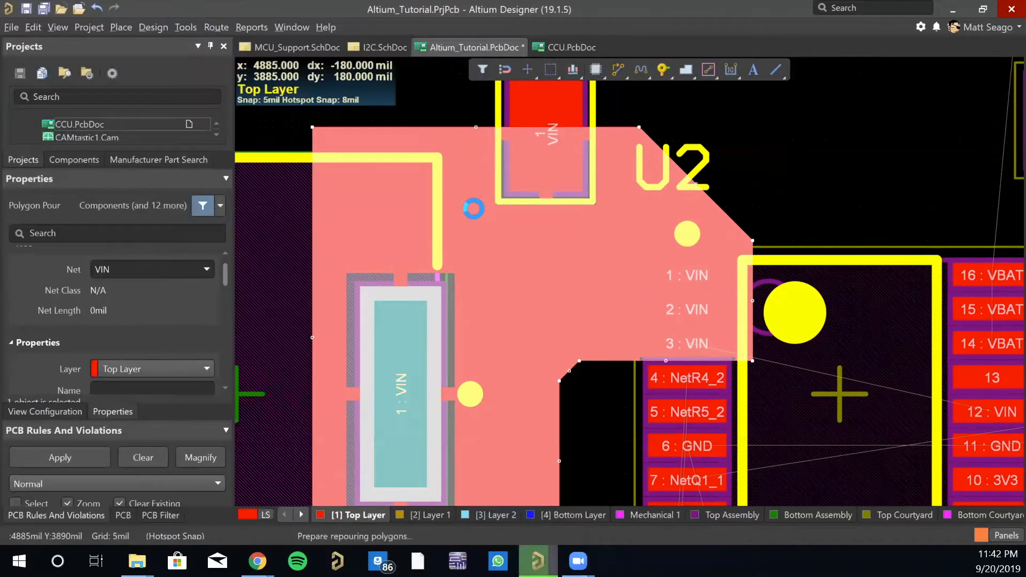
pyautogui.moveTo(761, 169); pyautogui.dragTo(642, 143, button='right')
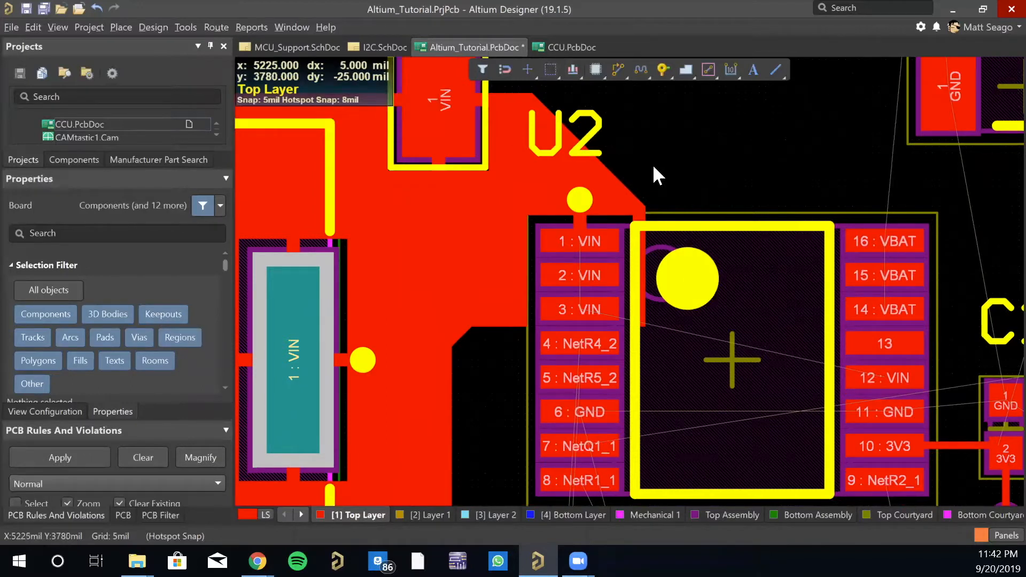
pyautogui.moveTo(623, 218); pyautogui.dragTo(738, 190, button='right')
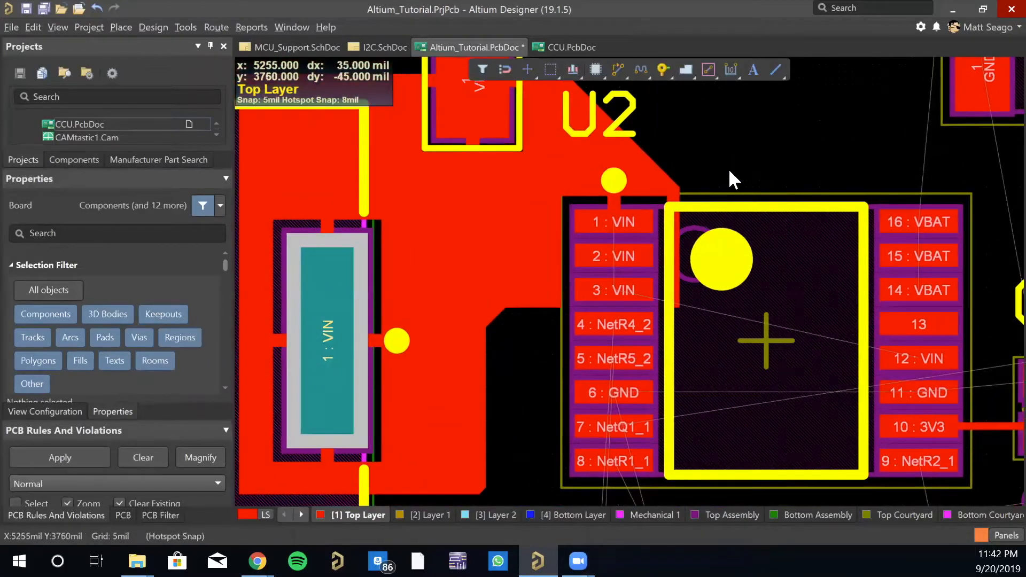
# - Examine the unrouted connections around U2, R4, R5, U1 and the crystal Y1 with its capacitors
pyautogui.keyDown('ctrl'); pyautogui.scroll(-4, 729, 169); pyautogui.keyUp('ctrl')
pyautogui.moveTo(728, 282); pyautogui.dragTo(526, 178, button='right')
pyautogui.keyDown('ctrl'); pyautogui.scroll(-2, 531, 182); pyautogui.keyUp('ctrl')
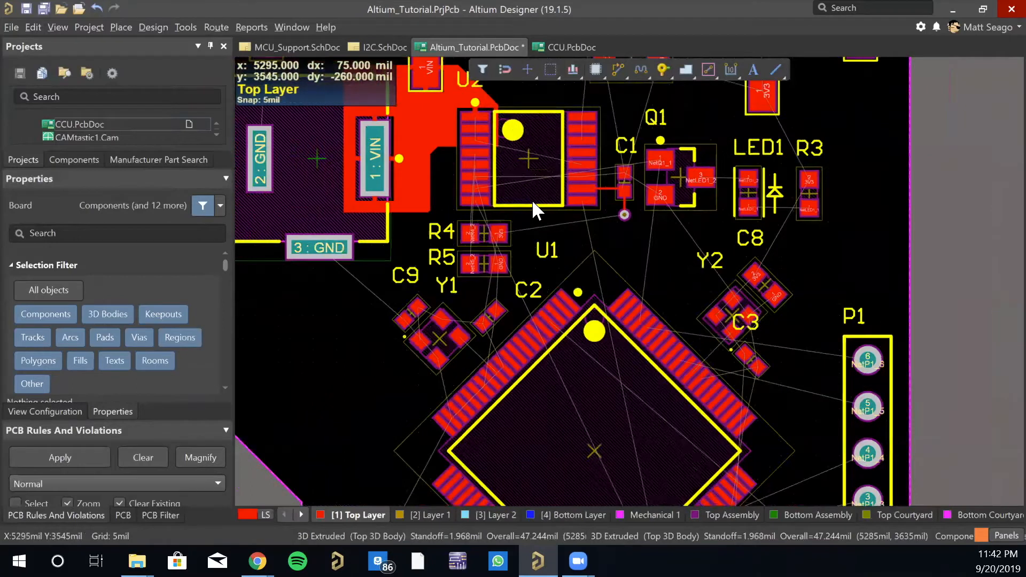
pyautogui.moveTo(665, 267); pyautogui.dragTo(664, 50, button='right')
pyautogui.moveTo(624, 231); pyautogui.dragTo(582, 127, button='right')
pyautogui.moveTo(596, 181); pyautogui.dragTo(689, 495, button='right')
pyautogui.moveTo(571, 306); pyautogui.dragTo(638, 462, button='right')
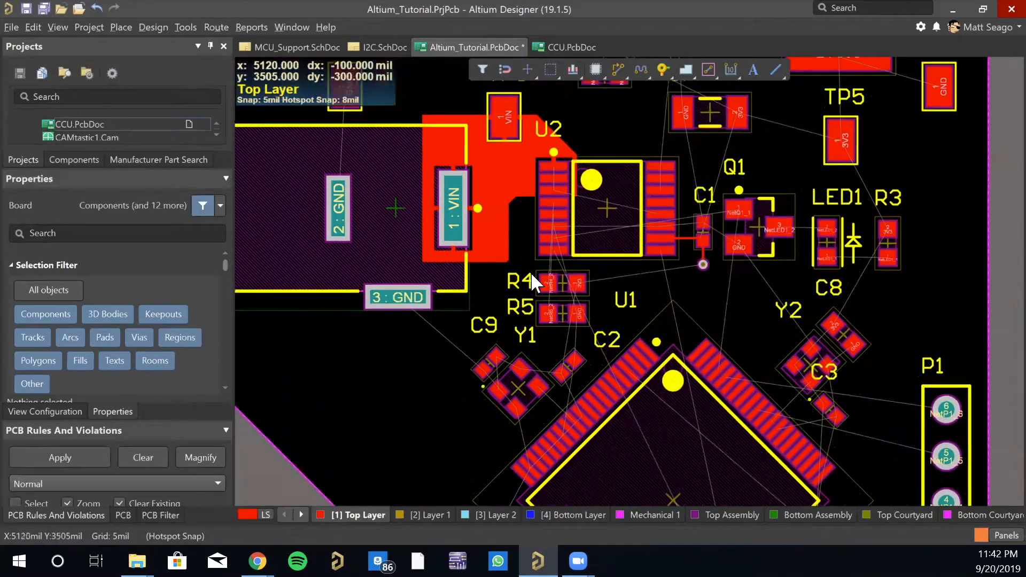
pyautogui.moveTo(540, 292); pyautogui.dragTo(544, 219, button='right')
pyautogui.keyDown('ctrl'); pyautogui.scroll(3, 509, 320); pyautogui.keyUp('ctrl')
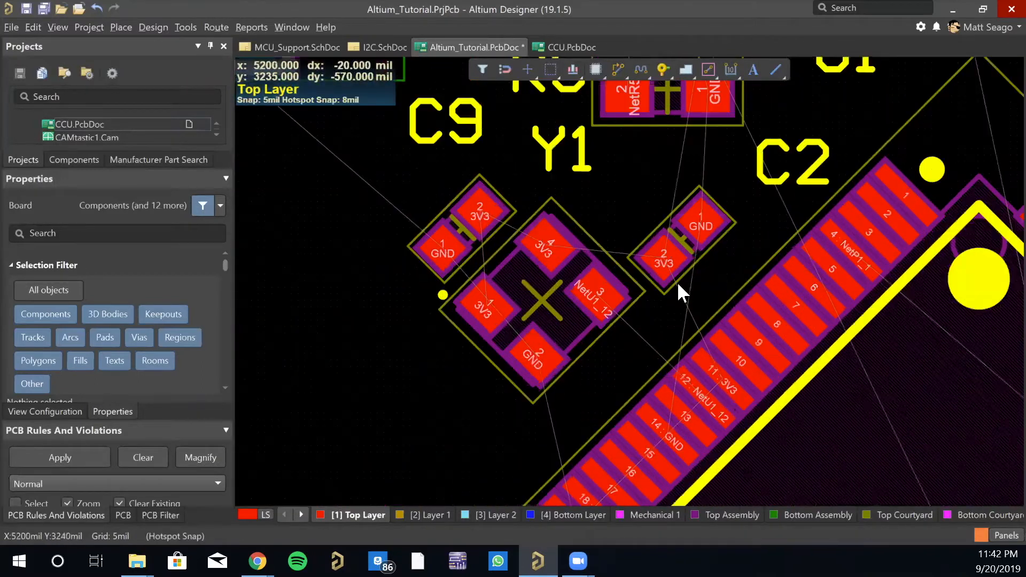
pyautogui.keyDown('ctrl'); pyautogui.scroll(-2, 790, 325); pyautogui.keyUp('ctrl')
pyautogui.keyDown('ctrl'); pyautogui.scroll(-2, 791, 326); pyautogui.keyUp('ctrl')
pyautogui.moveTo(743, 302); pyautogui.dragTo(591, 288, button='right')
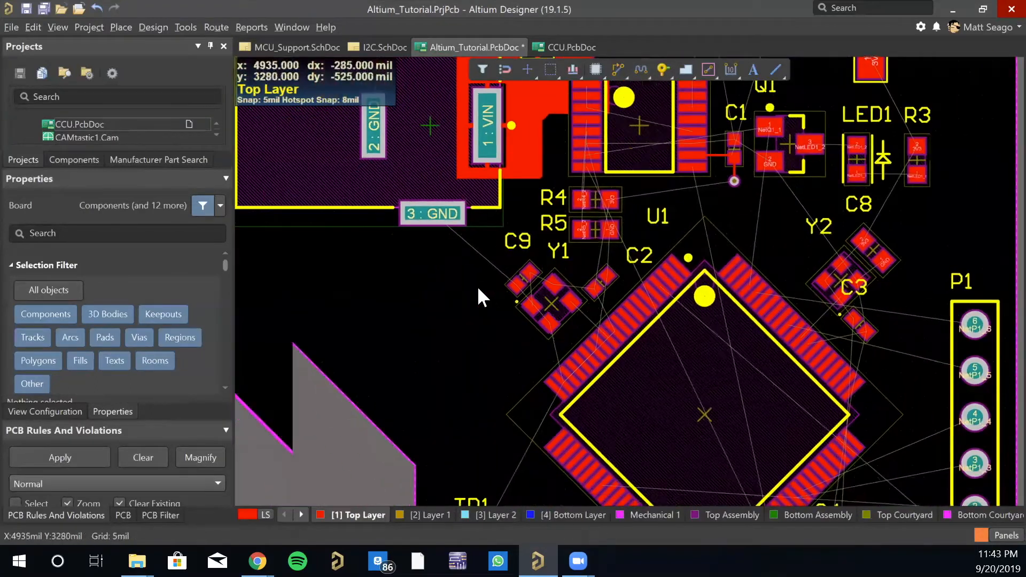
# - Outline and pour a diamond-shaped GND polygon on the Top Layer around C9 and Y1
pyautogui.keyDown('ctrl'); pyautogui.scroll(3, 477, 286); pyautogui.keyUp('ctrl')
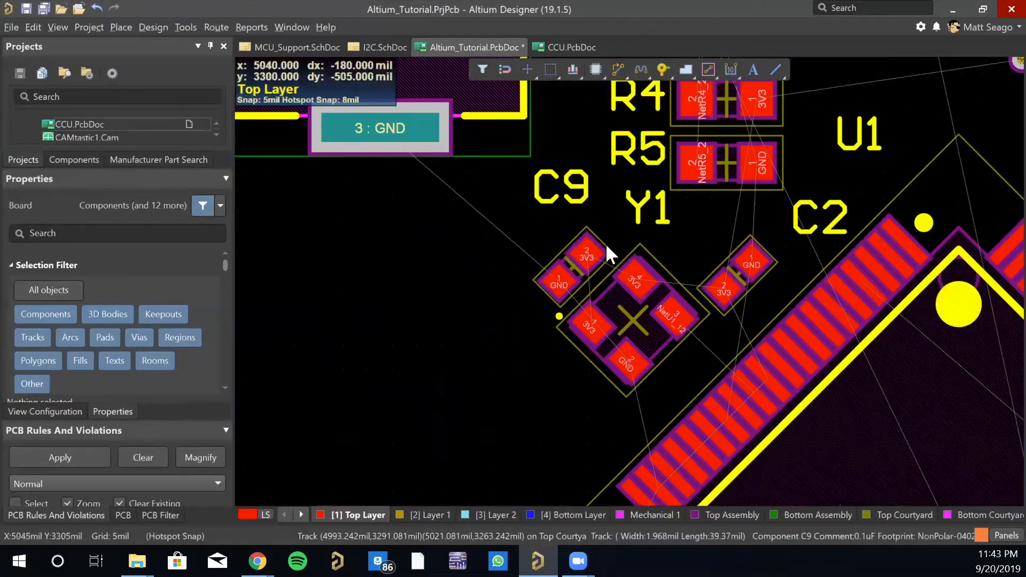
pyautogui.click(687, 69)
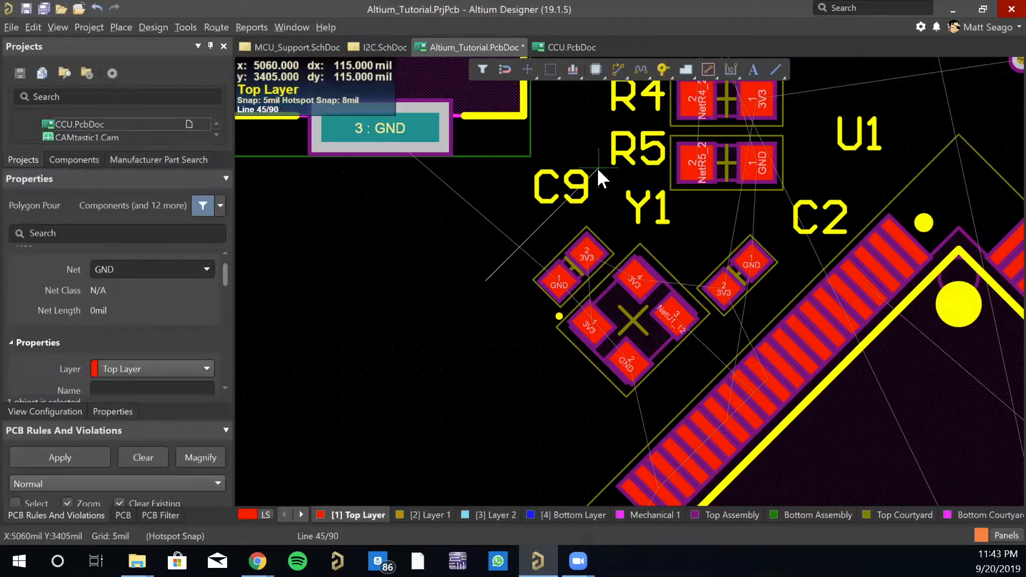
pyautogui.click(600, 170)
pyautogui.click(429, 337)
pyautogui.click(387, 252)
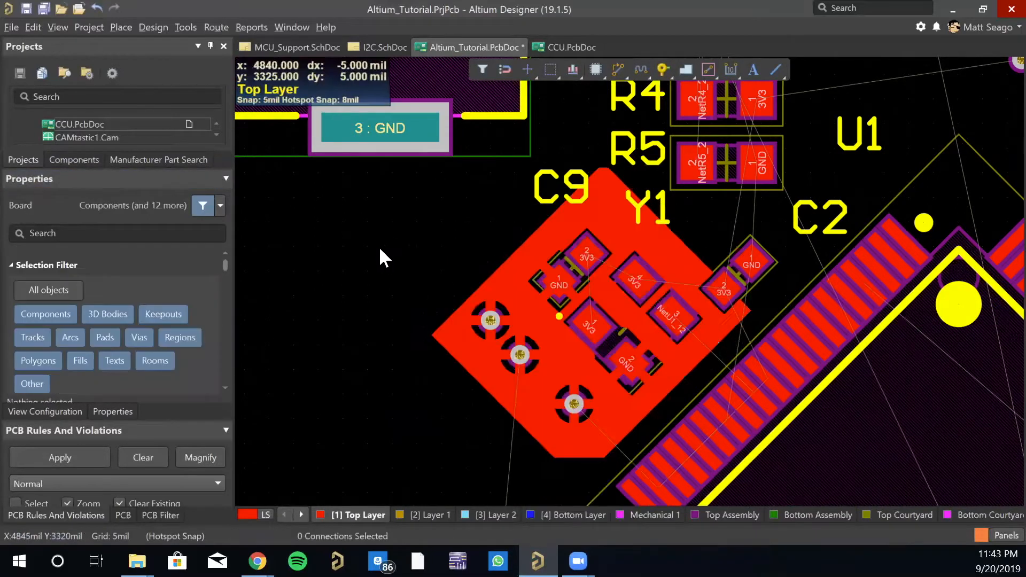
# - Examine the remaining unrouted connections around U1, Y2, P1, TP5, C7 and Q1
pyautogui.keyDown('ctrl'); pyautogui.scroll(-3, 374, 248); pyautogui.keyUp('ctrl')
pyautogui.moveTo(615, 306); pyautogui.dragTo(560, 323, button='right')
pyautogui.moveTo(867, 293); pyautogui.dragTo(774, 62, button='right')
pyautogui.moveTo(623, 301); pyautogui.dragTo(718, 513, button='right')
pyautogui.moveTo(556, 161); pyautogui.dragTo(655, 411, button='right')
pyautogui.moveTo(550, 232); pyautogui.dragTo(692, 199, button='right')
pyautogui.moveTo(664, 357); pyautogui.dragTo(497, 242, button='right')
pyautogui.moveTo(762, 375); pyautogui.dragTo(683, 107, button='right')
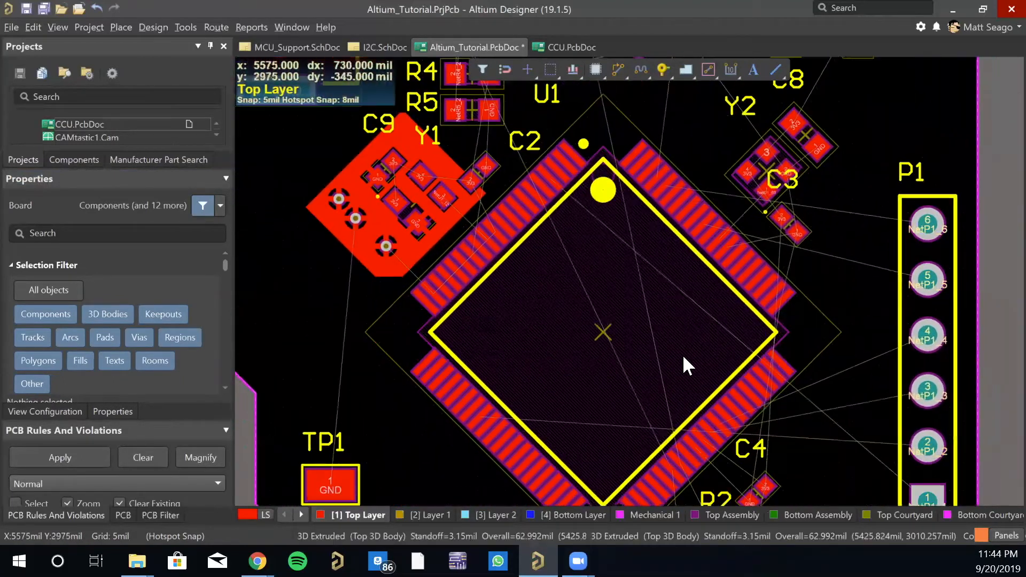
pyautogui.moveTo(683, 359); pyautogui.dragTo(628, 209, button='right')
pyautogui.moveTo(611, 256); pyautogui.dragTo(458, 426, button='right')
pyautogui.moveTo(526, 340); pyautogui.dragTo(570, 412, button='right')
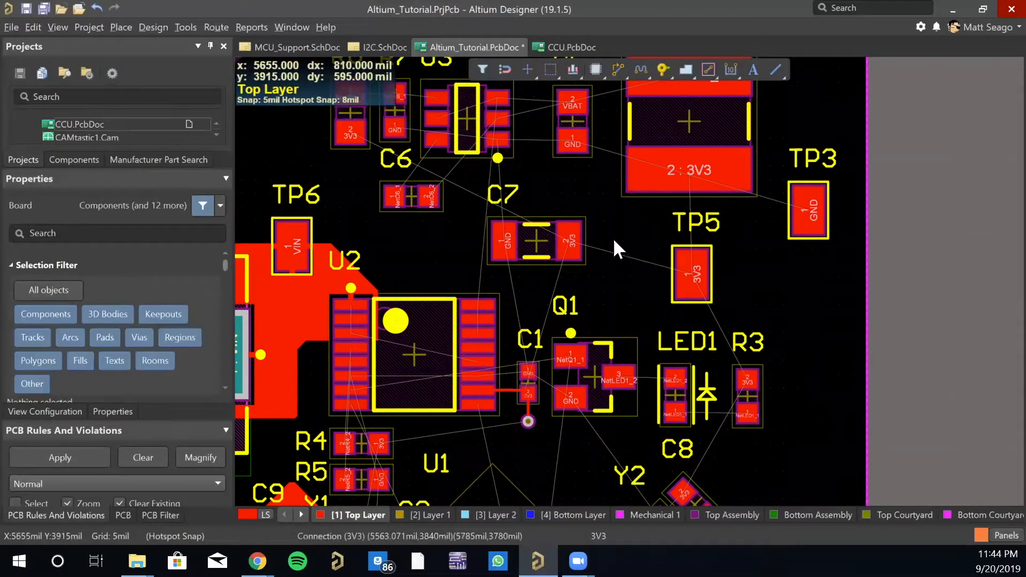
pyautogui.moveTo(617, 300); pyautogui.dragTo(670, 201, button='right')
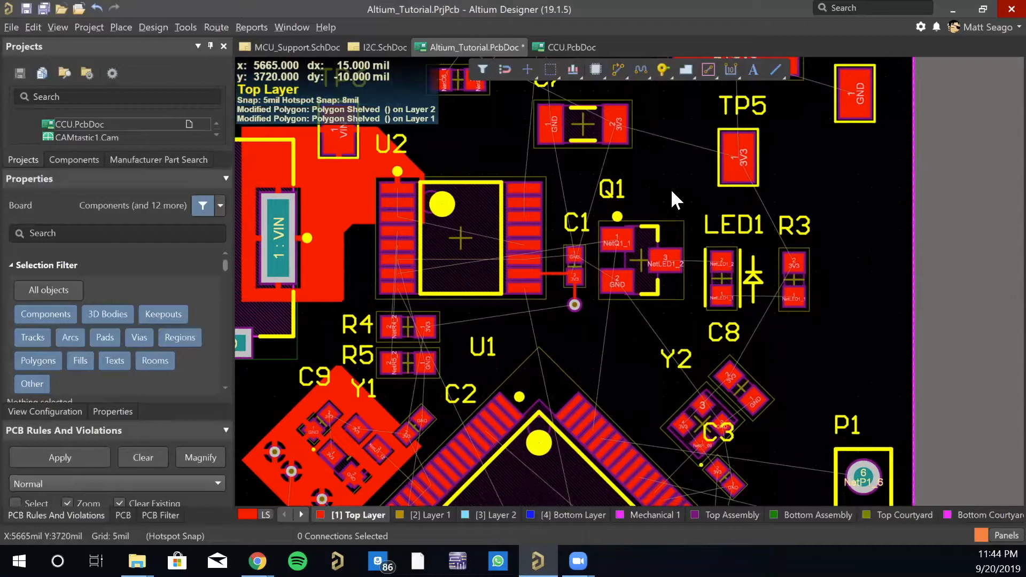
# - Route NetR4_2 as a 6 mil Top Layer track from pad 4 of U2 down beside the VIN pour, ending in a via
pyautogui.keyDown('ctrl'); pyautogui.scroll(2, 354, 255); pyautogui.keyUp('ctrl')
pyautogui.moveTo(380, 247); pyautogui.dragTo(505, 226, button='right')
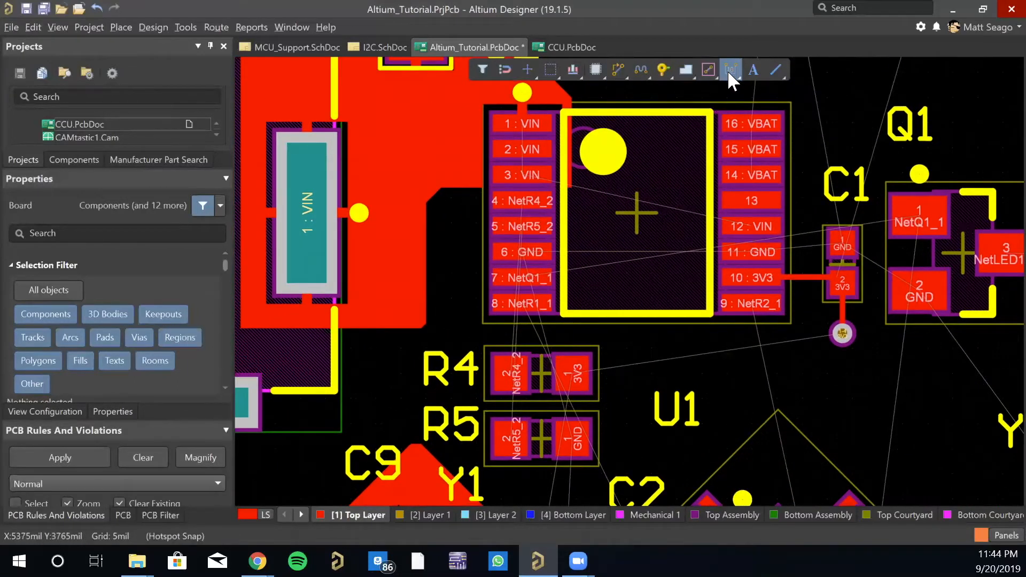
pyautogui.hotkey('ctrl', 'w')
pyautogui.click(527, 198)
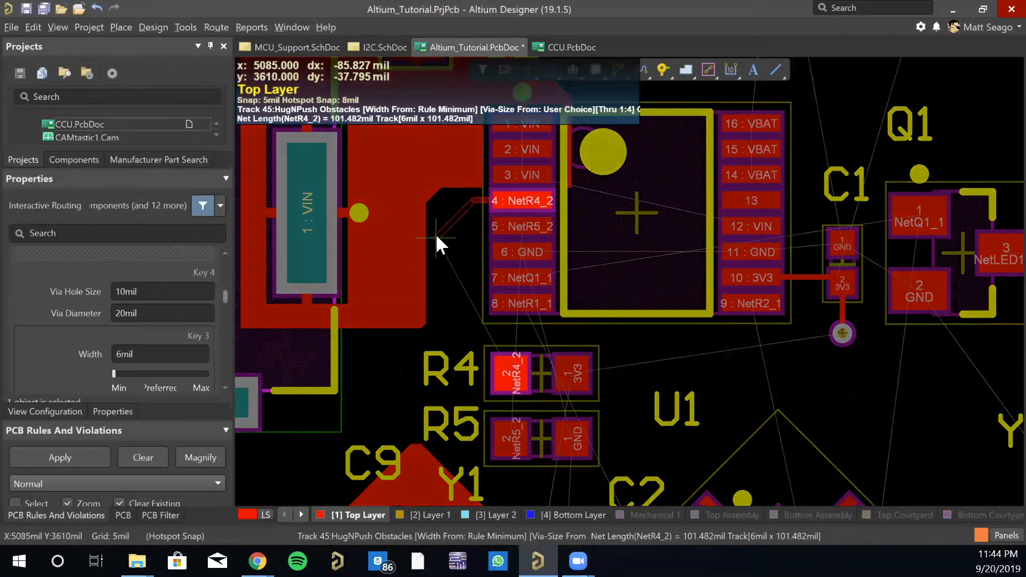
pyautogui.click(446, 238)
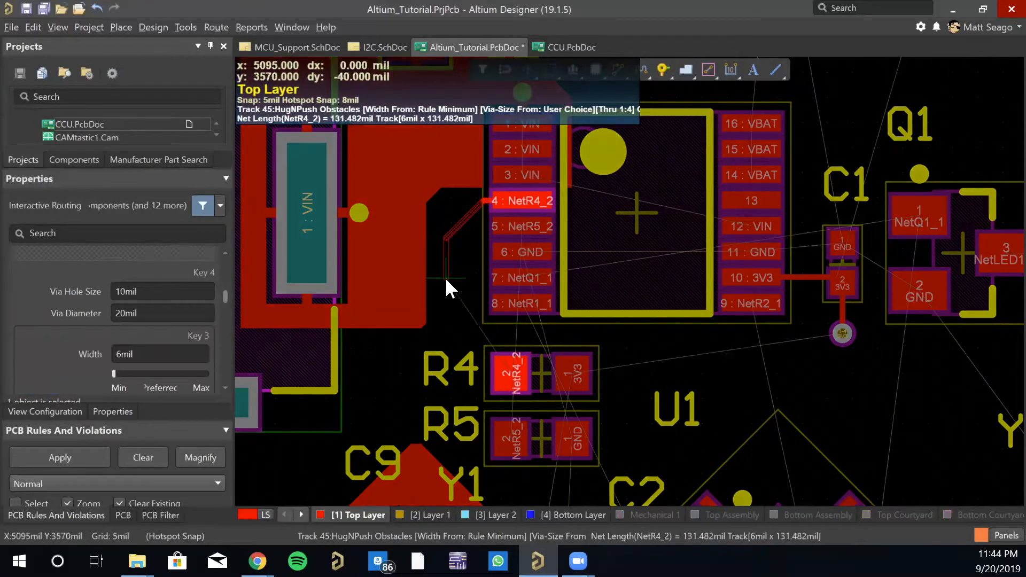
pyautogui.click(445, 278)
pyautogui.press('2')
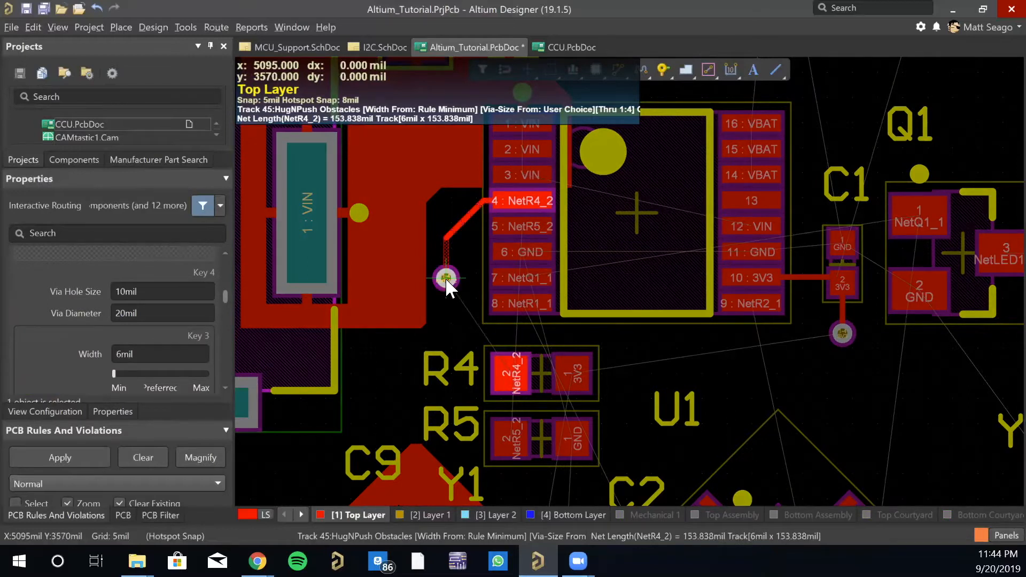
pyautogui.press('Escape')
pyautogui.press('Escape')
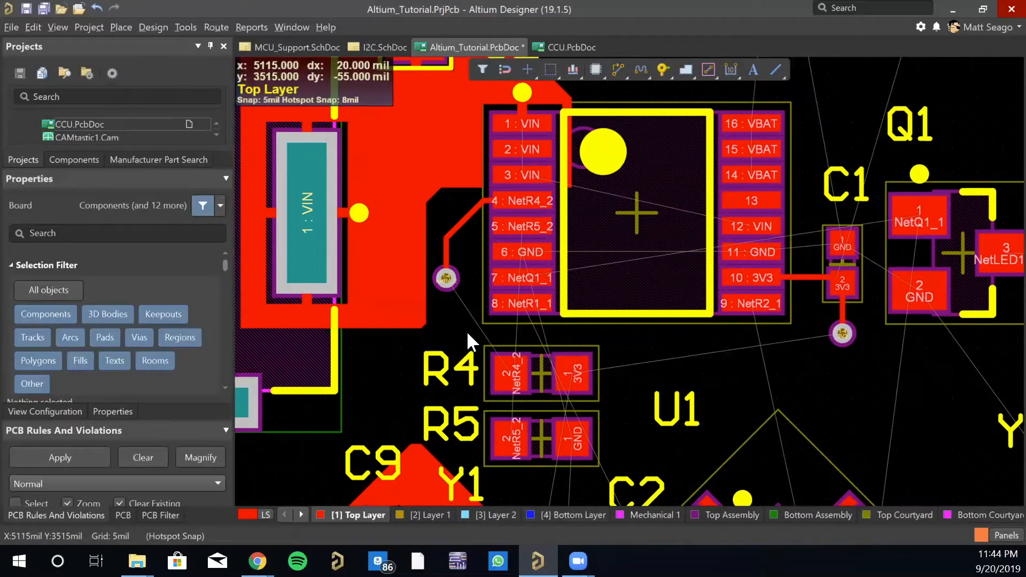
# - Continue NetR4_2 on the Bottom Layer from the via near U2 to a second via beside R4's designator
pyautogui.click(551, 514)
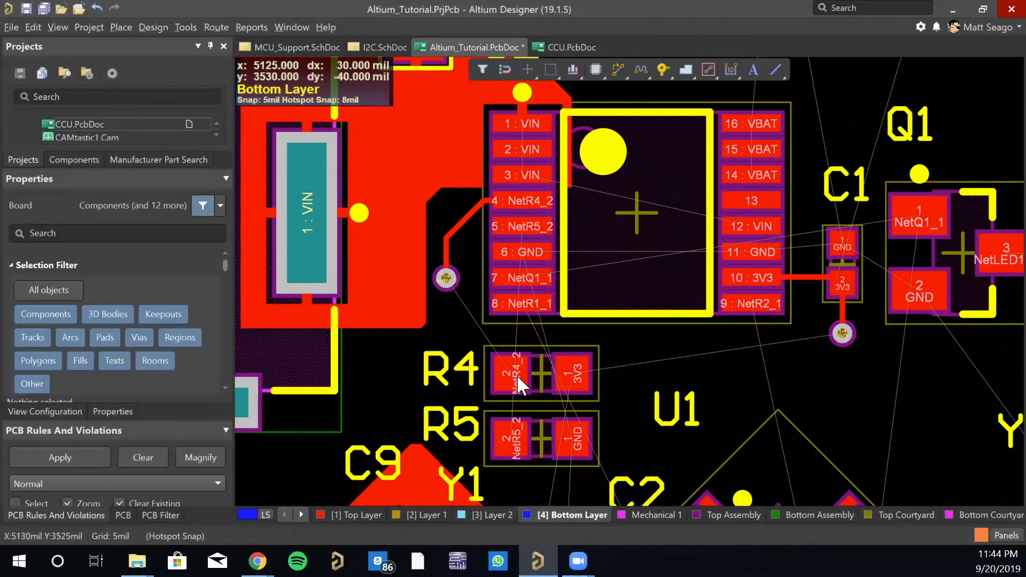
pyautogui.click(446, 277)
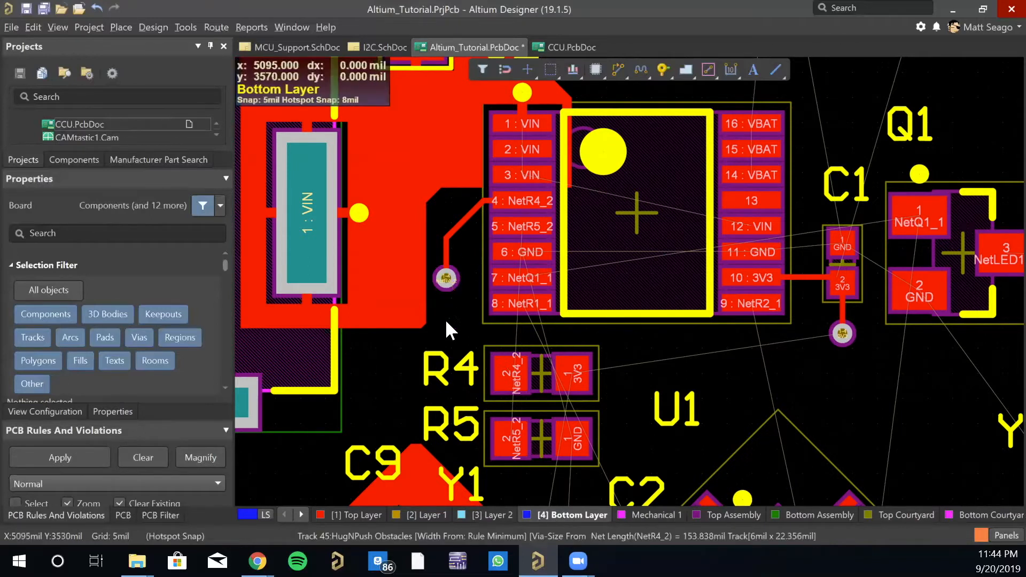
pyautogui.click(400, 357)
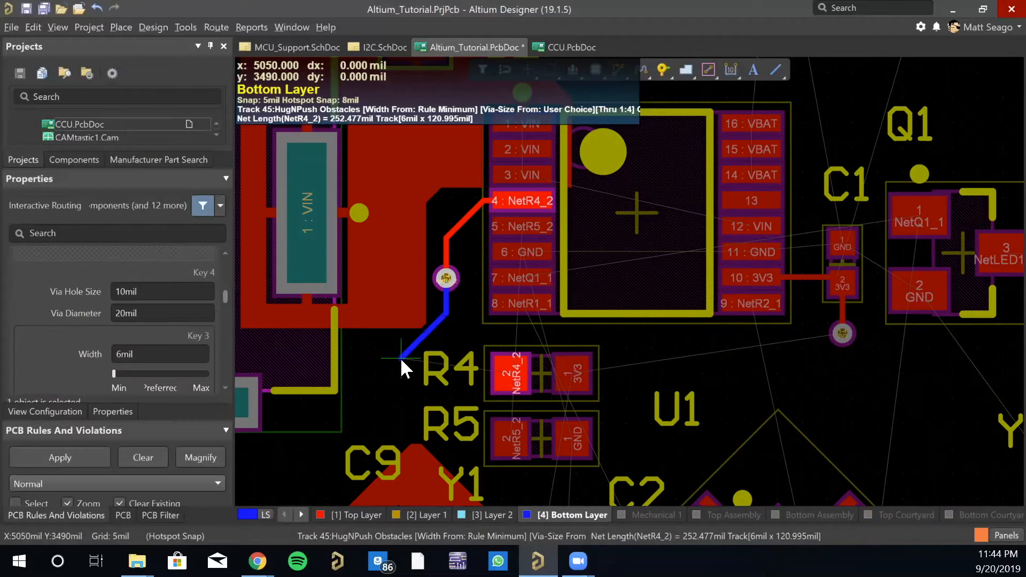
pyautogui.press('2')
pyautogui.press('Escape')
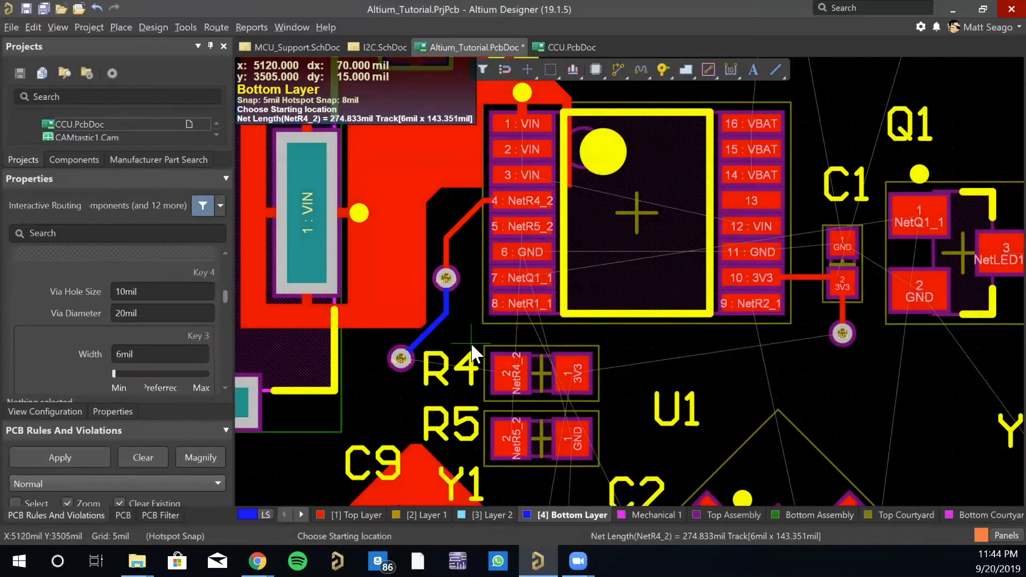
pyautogui.press('Escape')
# - Complete NetR4_2 on the Top Layer with a track from the second via to pad 2 of R4
pyautogui.click(363, 514)
pyautogui.hotkey('ctrl', 'w')
pyautogui.click(401, 359)
pyautogui.click(511, 367)
pyautogui.press('Escape')
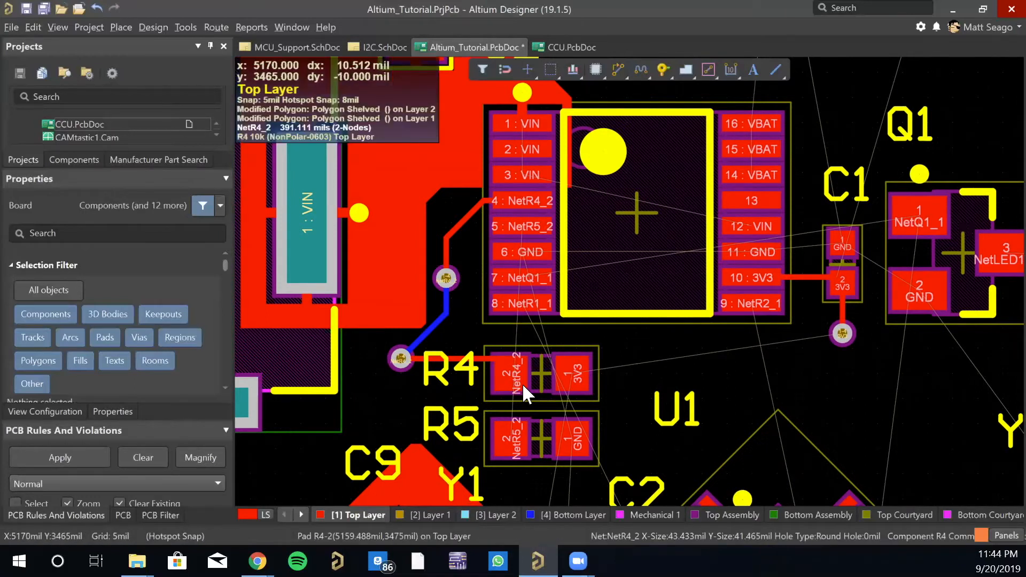
pyautogui.moveTo(825, 366); pyautogui.dragTo(926, 288, button='right')
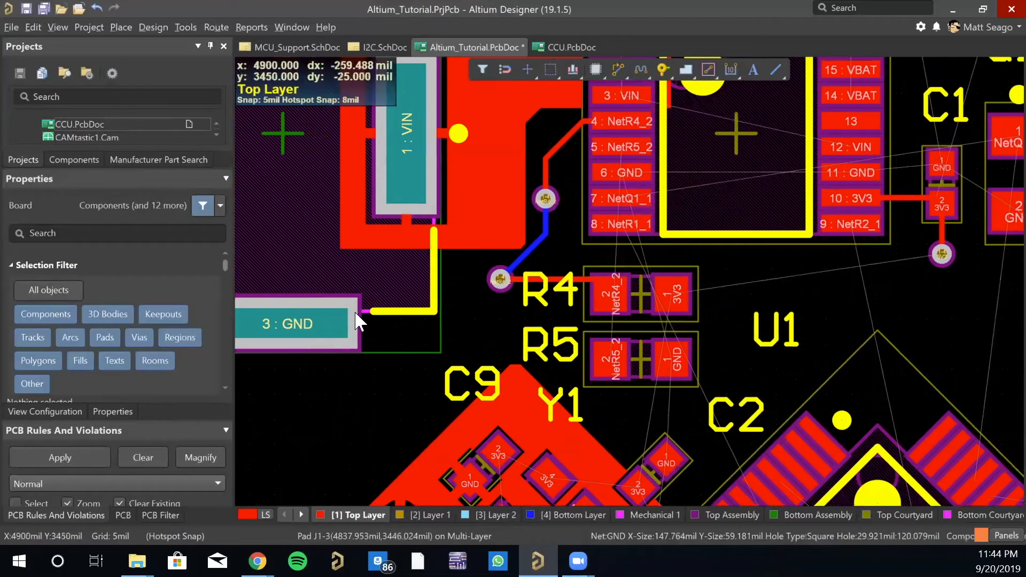
pyautogui.moveTo(485, 324); pyautogui.dragTo(436, 374, button='right')
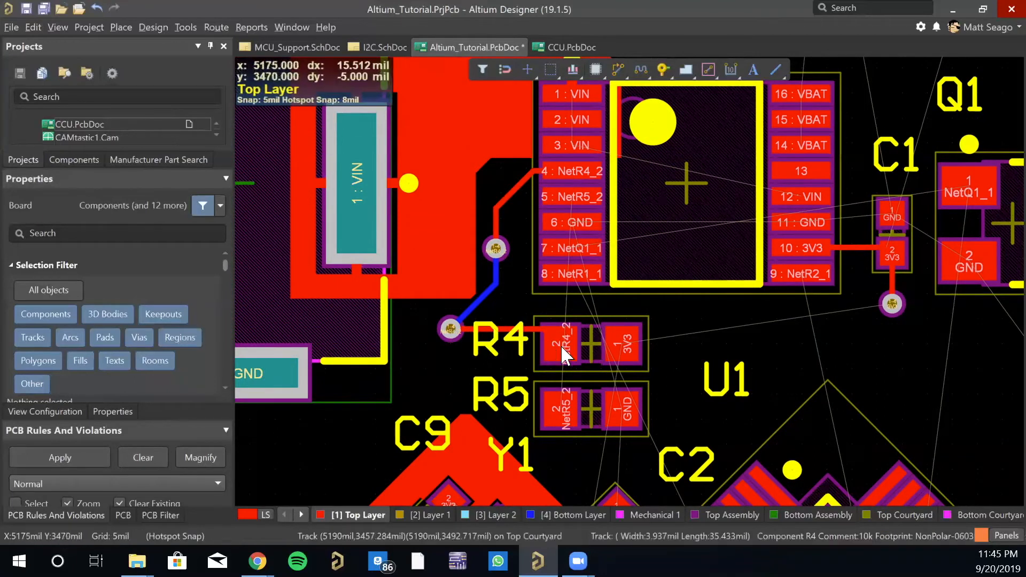
pyautogui.moveTo(692, 344); pyautogui.dragTo(541, 472, button='right')
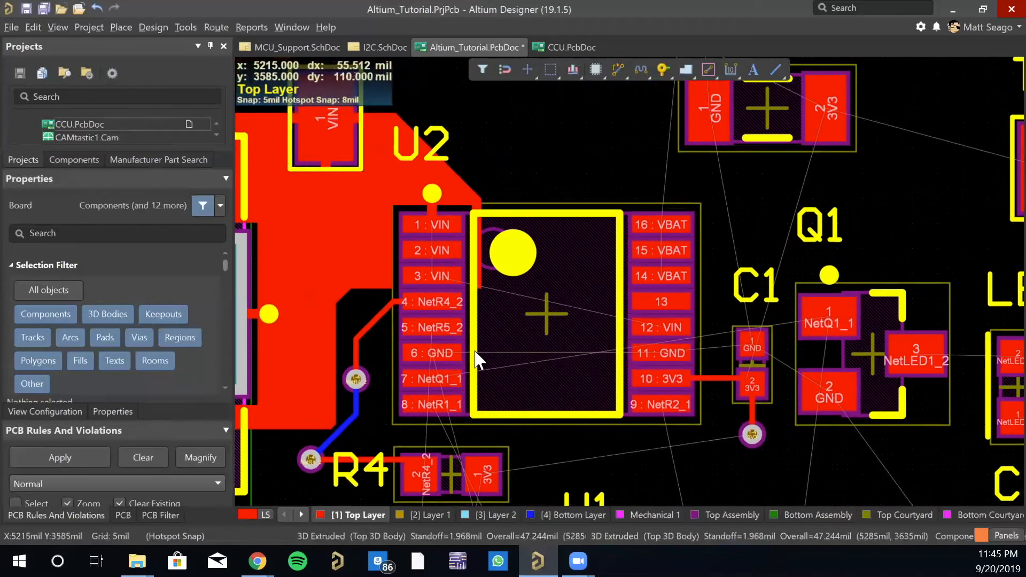